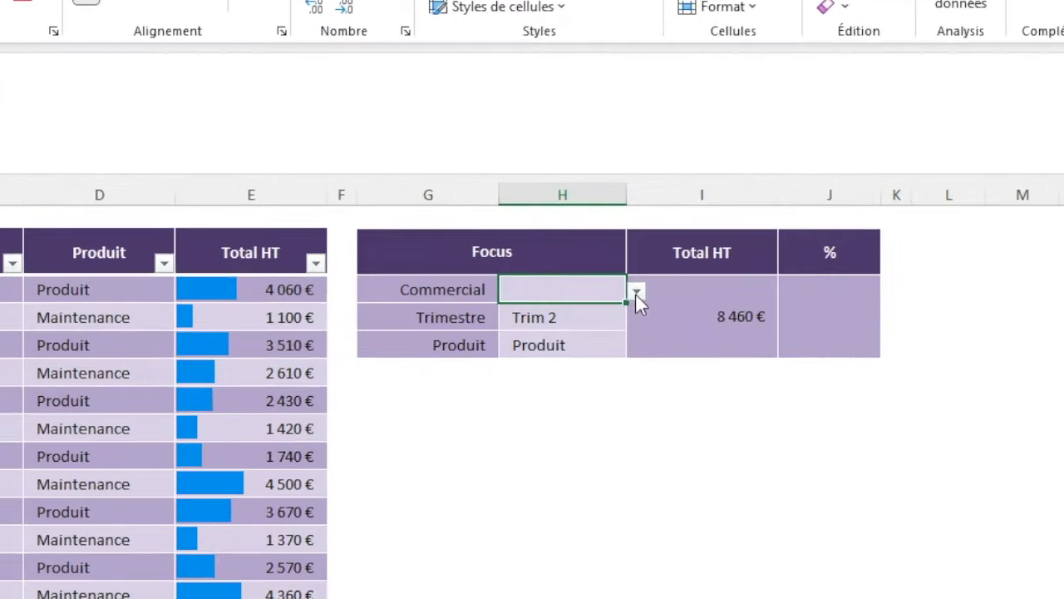
Step: Pick Antoine as the Commercial criterion and clear the Maintenance product criterion
click(656, 308)
click(489, 332)
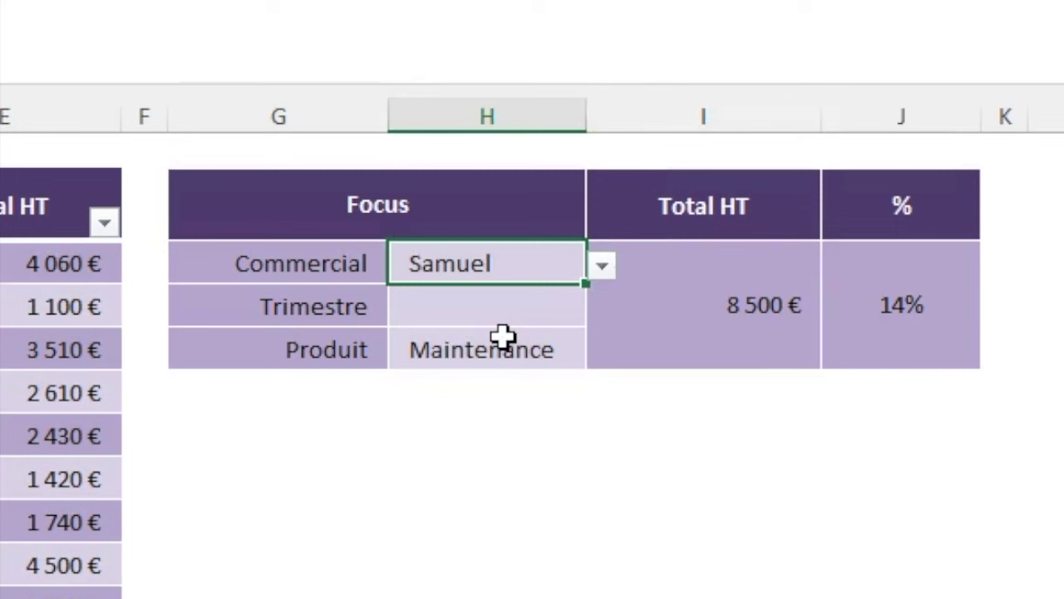
key(Down)
key(Down)
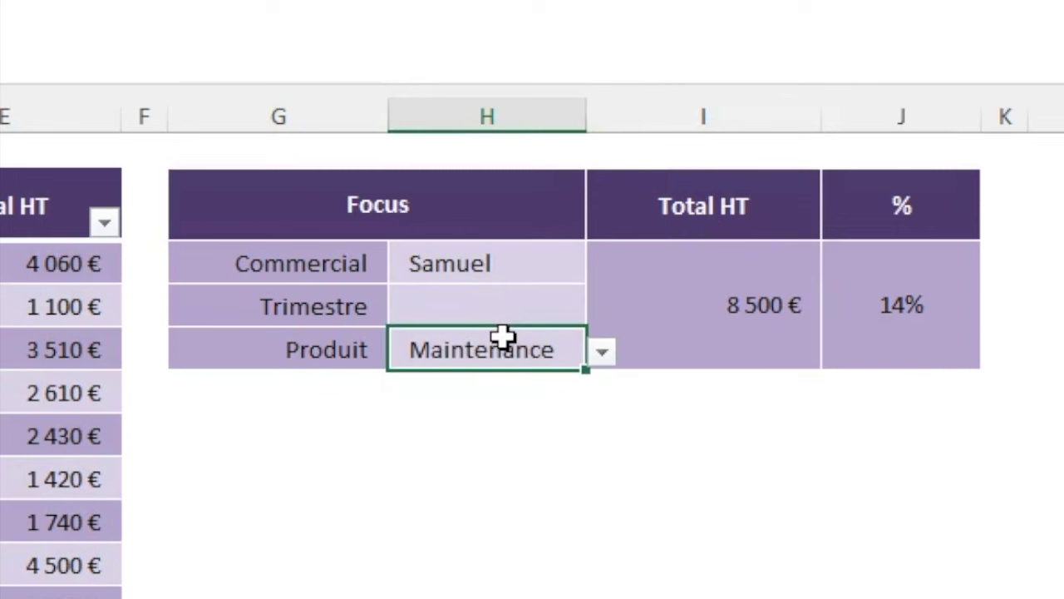
key(Delete)
key(Up)
key(Up)
Step: Switch the Commercial criterion from Antoine to Anne and watch Total HT update
click(604, 266)
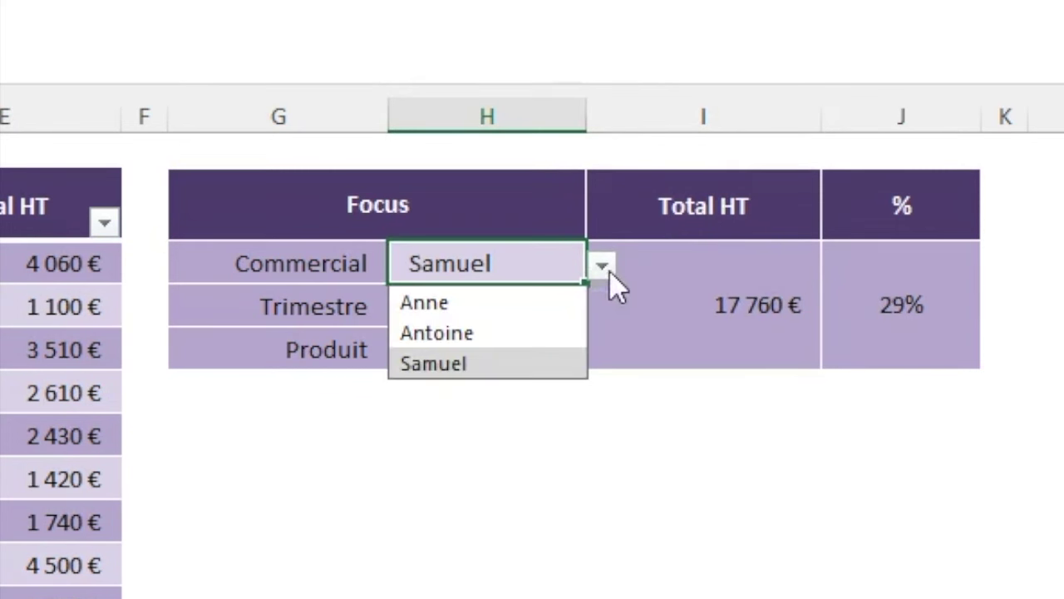
click(497, 343)
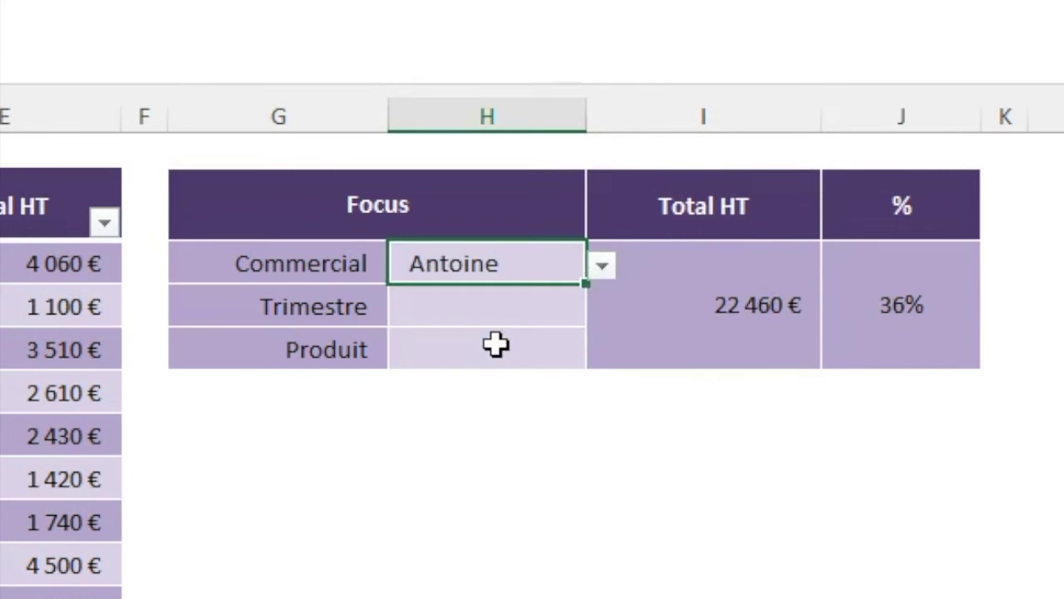
click(602, 266)
click(504, 313)
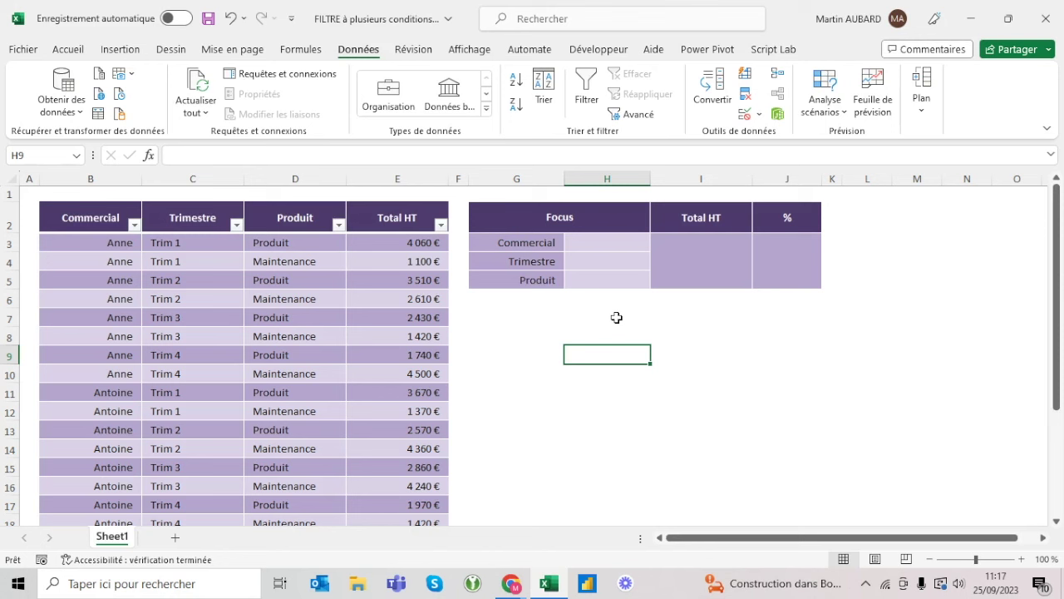
drag(599, 238, 596, 277)
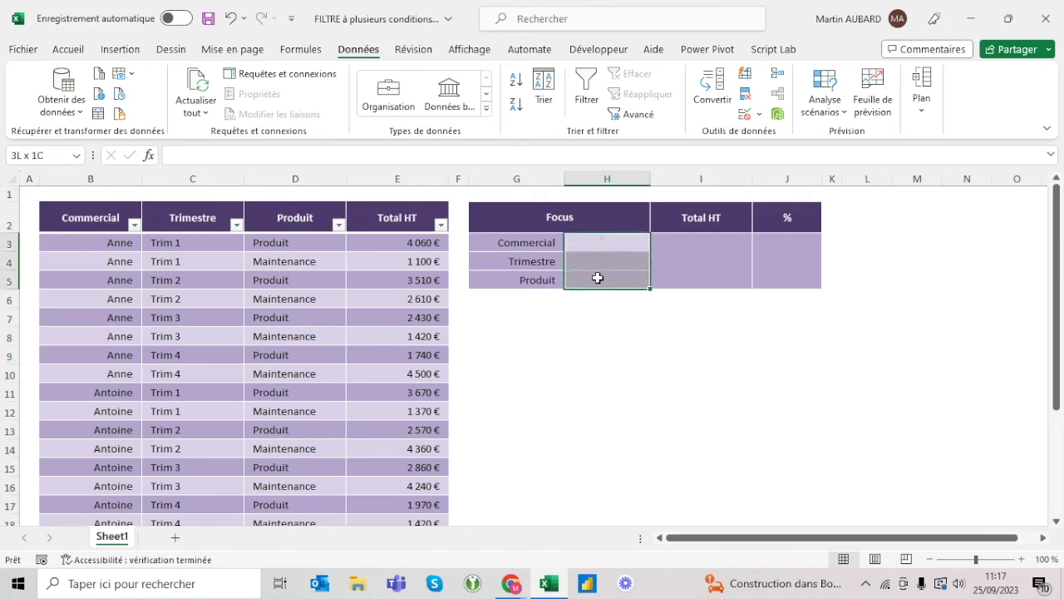
click(632, 241)
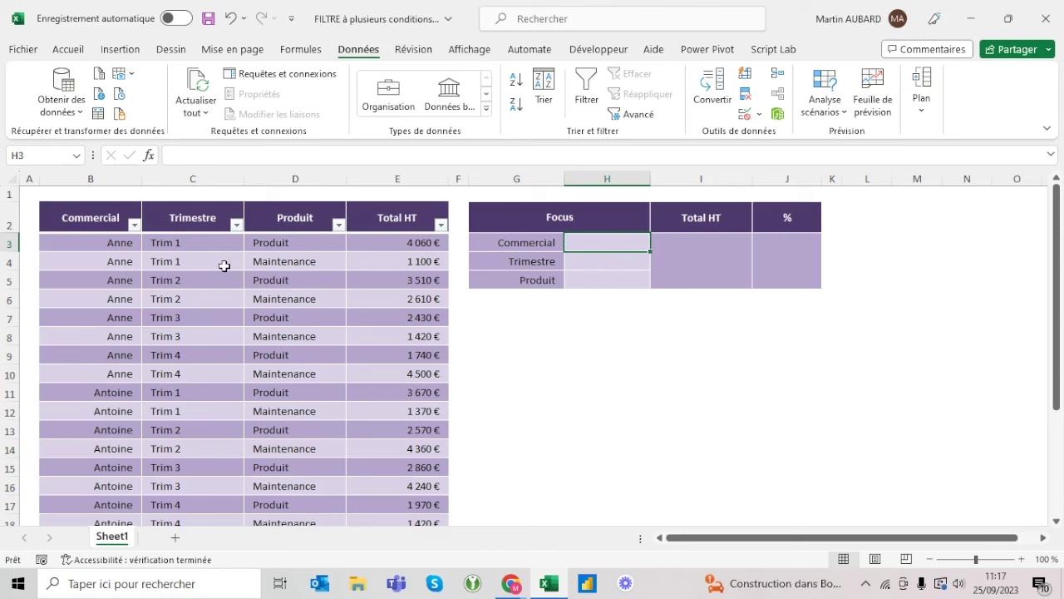
click(299, 242)
click(293, 263)
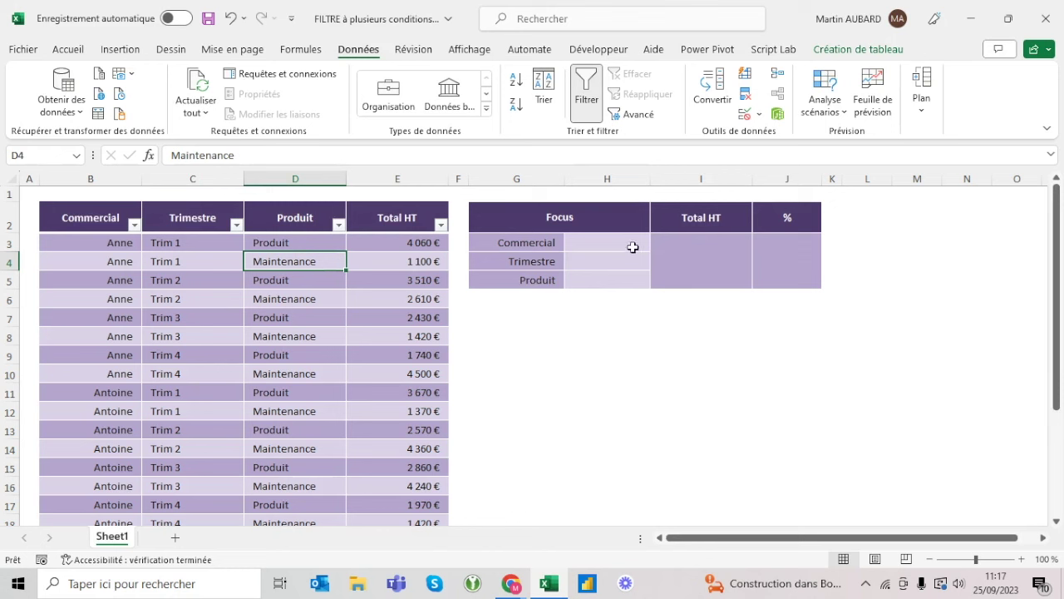
click(632, 244)
drag(415, 245, 406, 373)
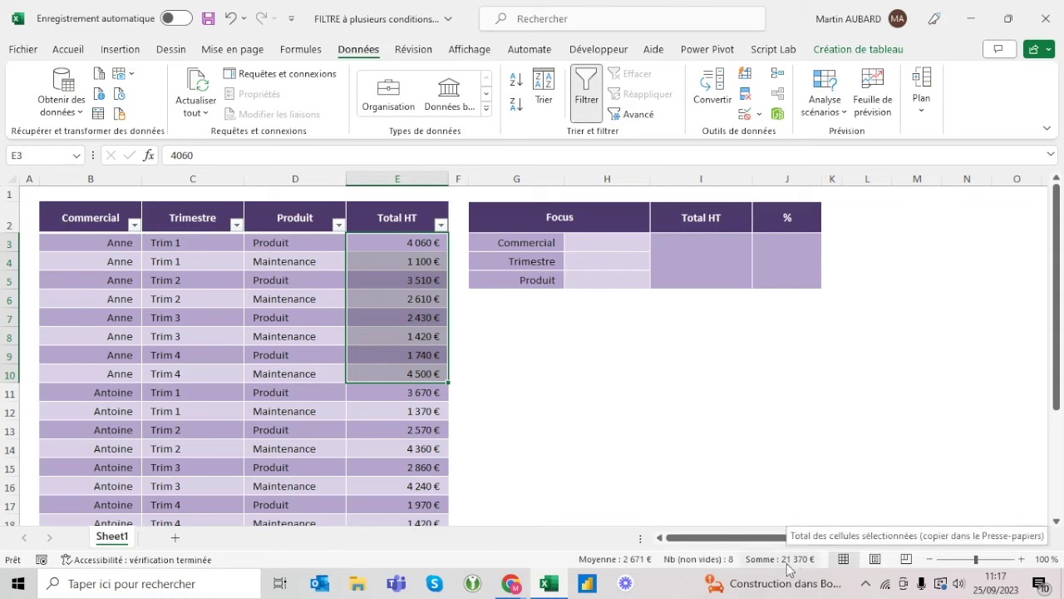
click(630, 281)
click(613, 239)
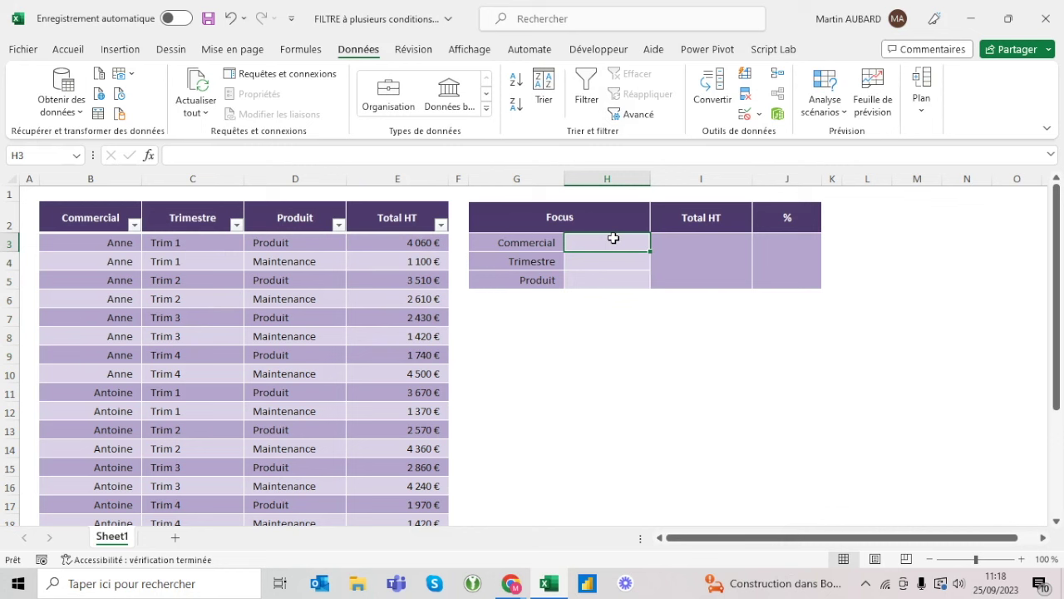
click(378, 206)
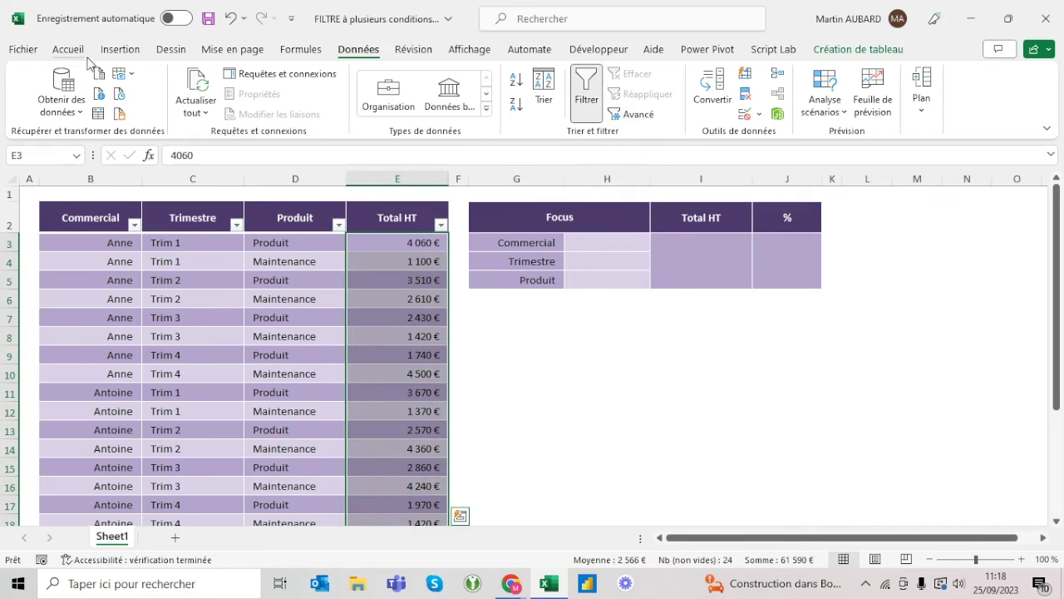
click(607, 244)
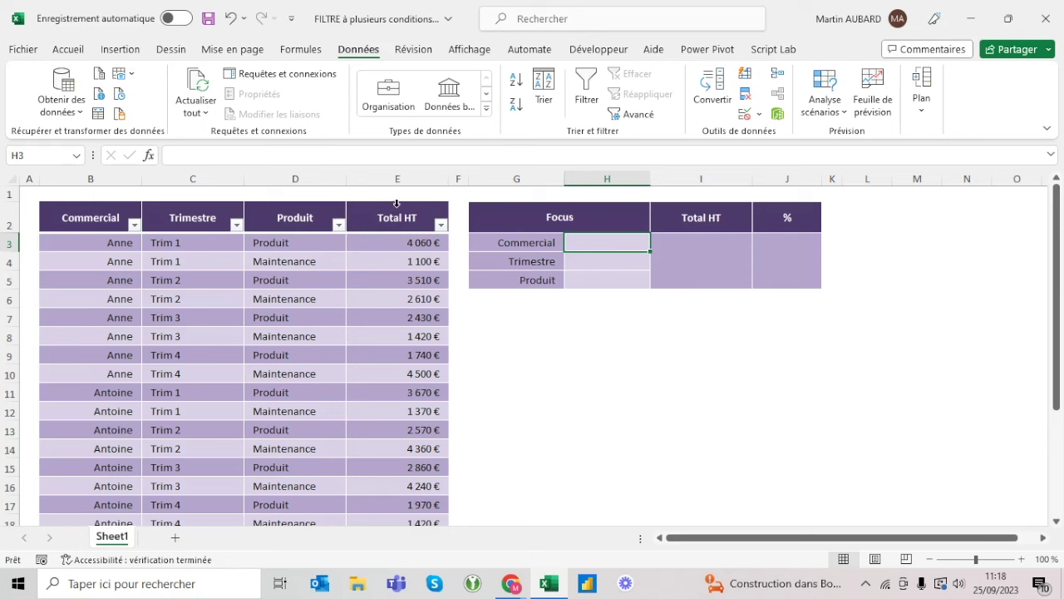
Step: Add solid blue data bars to the Total HT amounts in column E
click(396, 204)
click(68, 49)
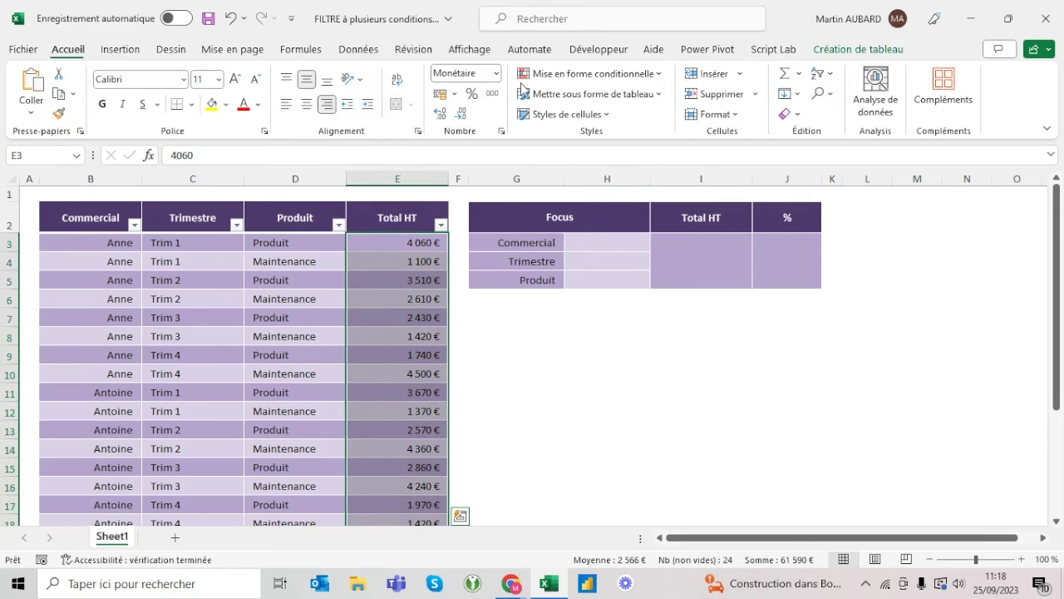
click(592, 73)
mouse_move(605, 165)
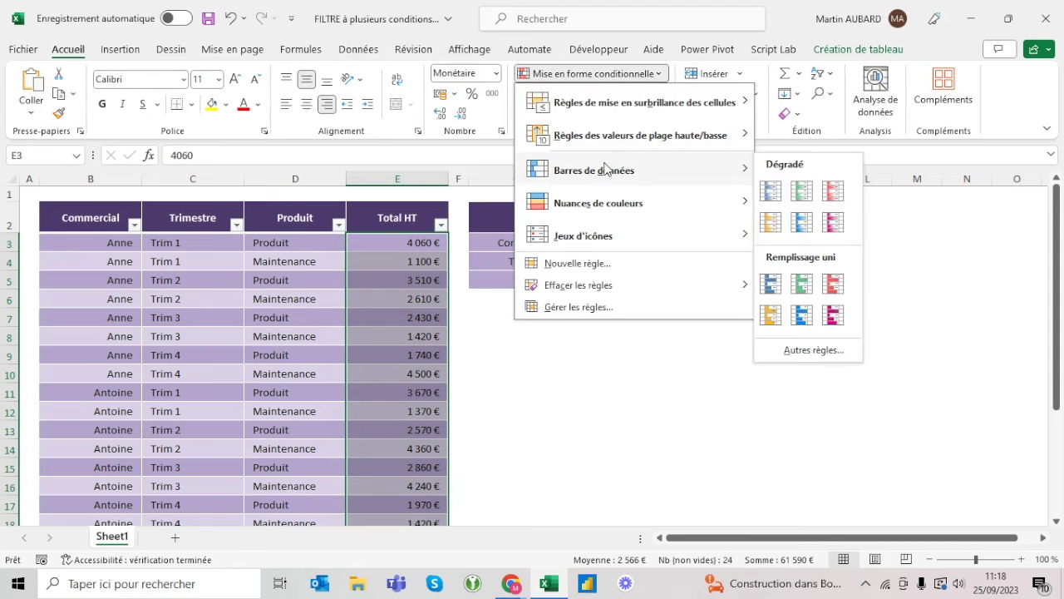
click(803, 315)
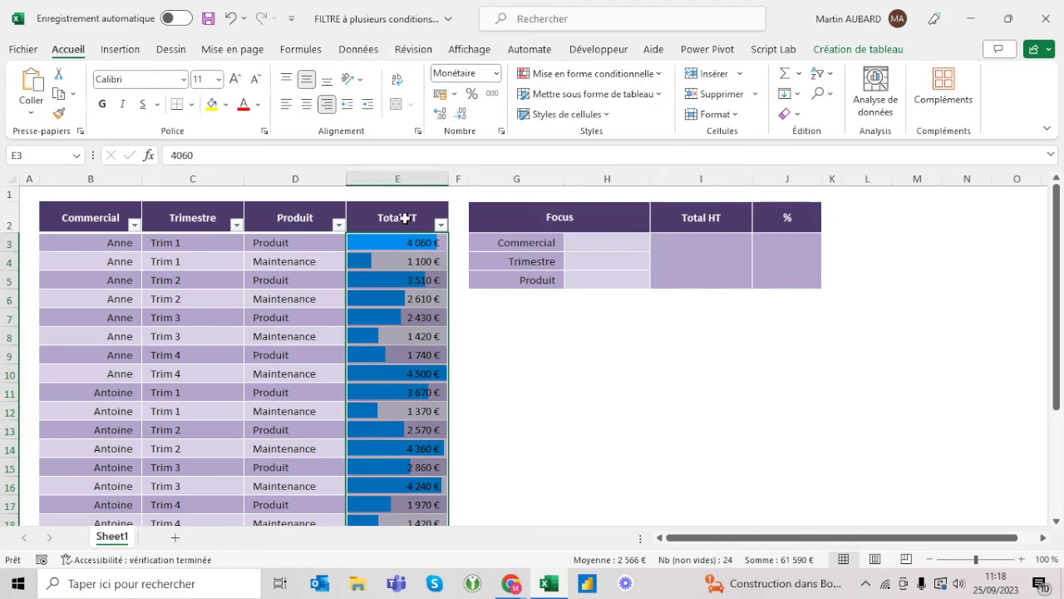
Step: Edit the data bar rule so its Minimum and Maximum types are both Nombre
click(615, 79)
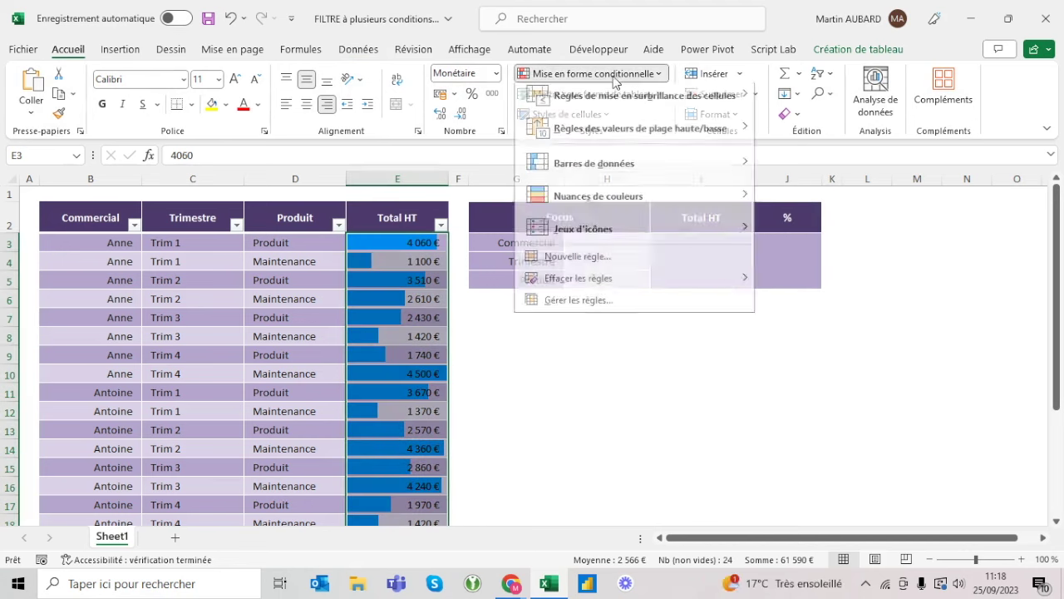
click(616, 301)
click(394, 162)
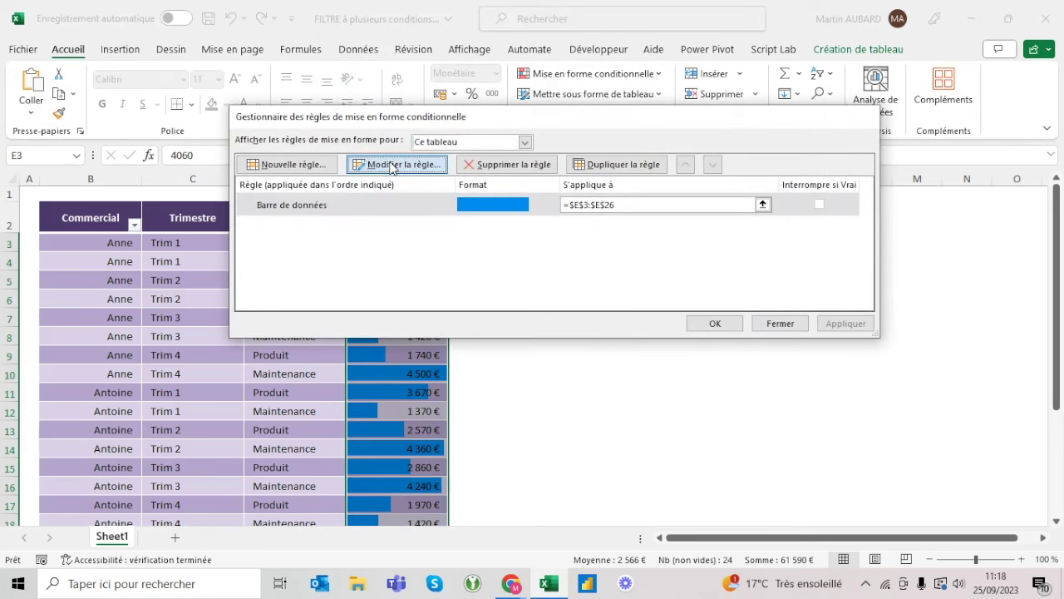
click(433, 246)
click(418, 272)
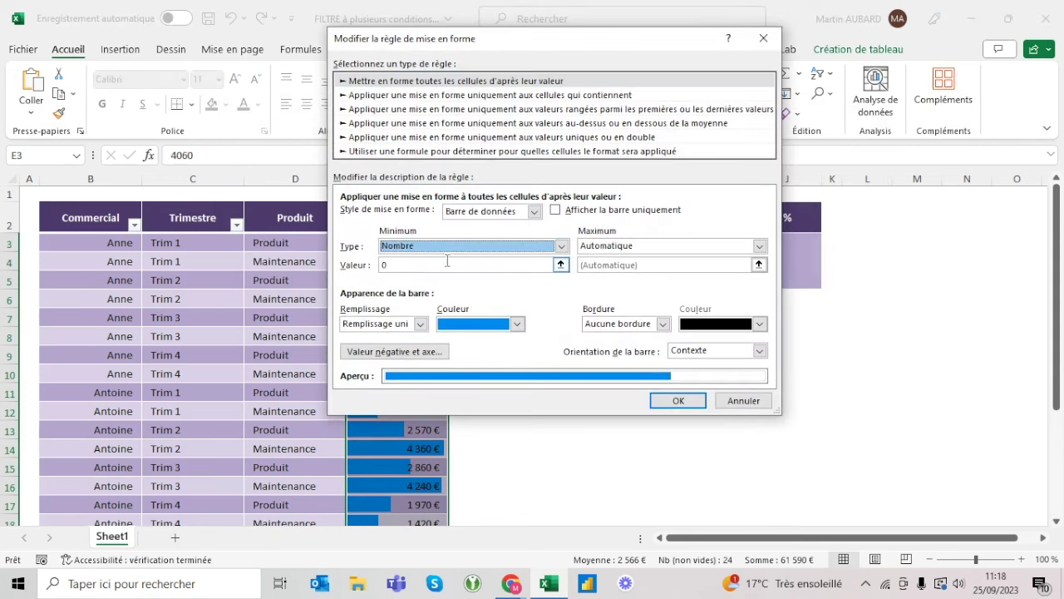
click(759, 246)
click(586, 271)
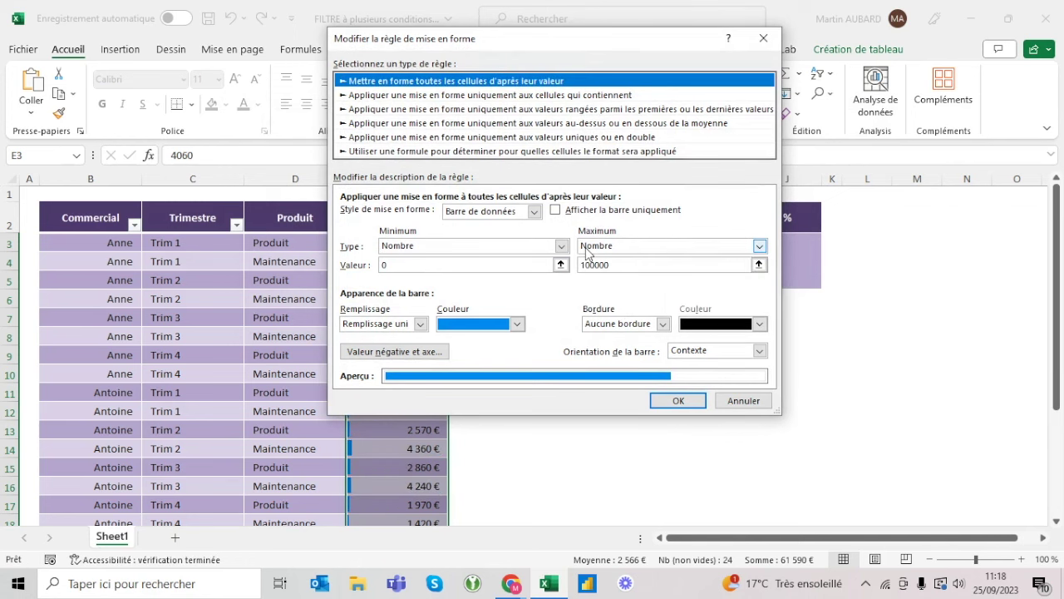
key(Return)
click(585, 237)
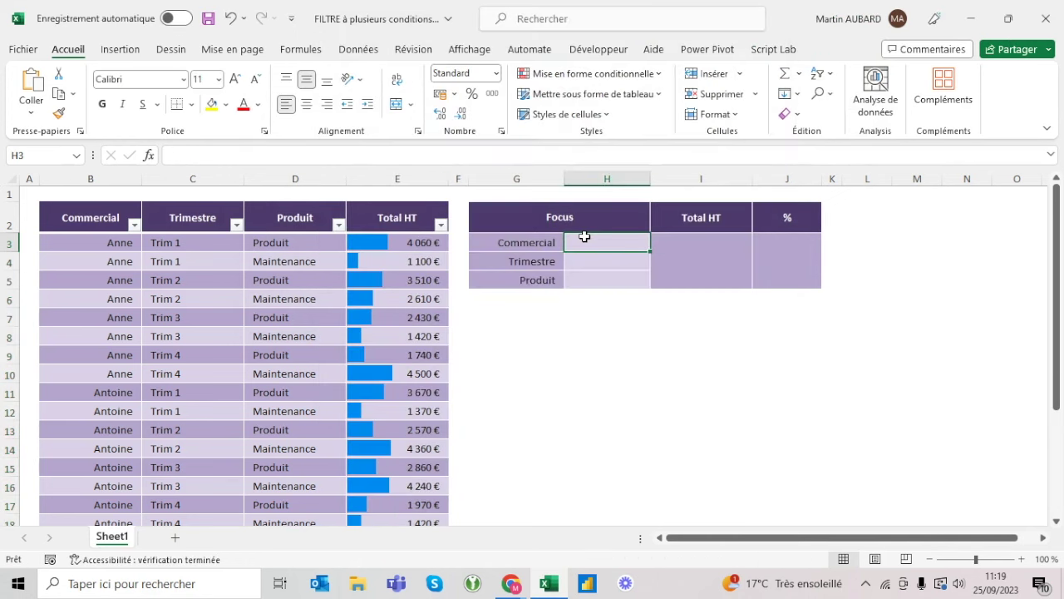
click(366, 52)
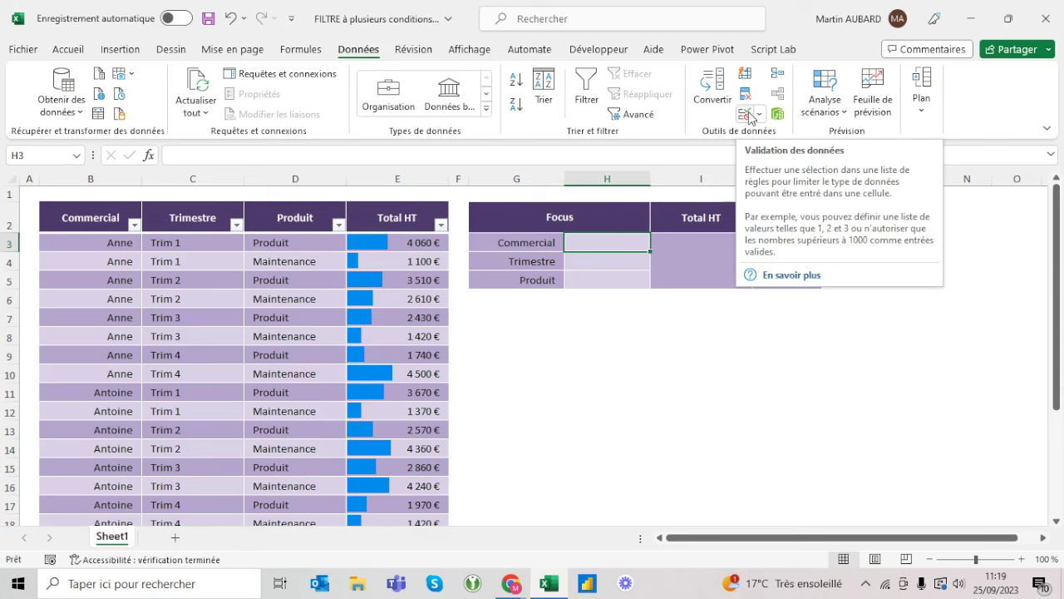
Step: Give H3 a list validation sourced from the Commercial column, rows 3 to 26
click(750, 117)
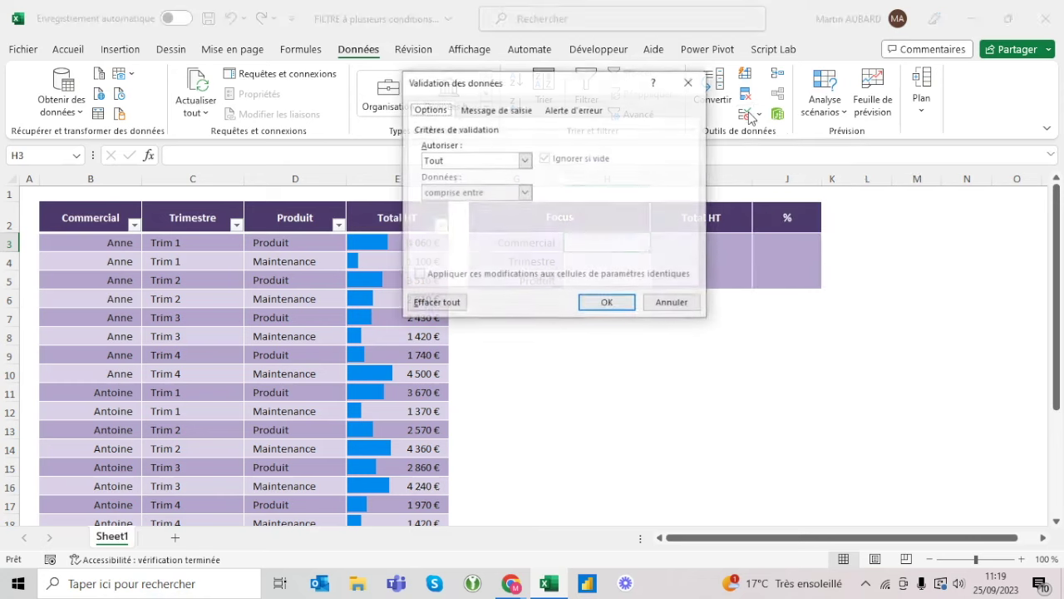
click(608, 302)
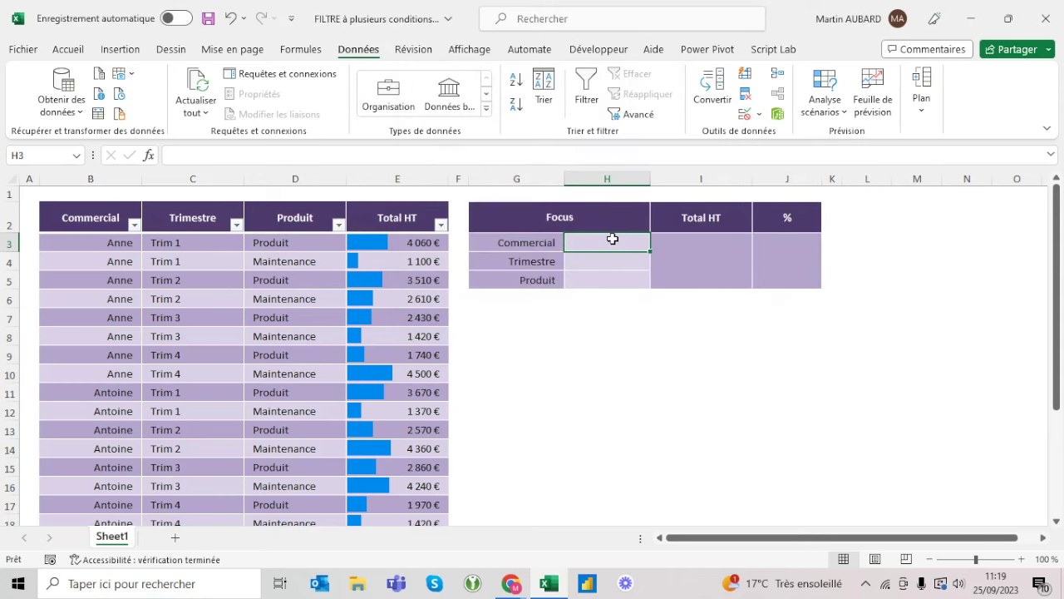
click(746, 114)
key(Escape)
click(745, 117)
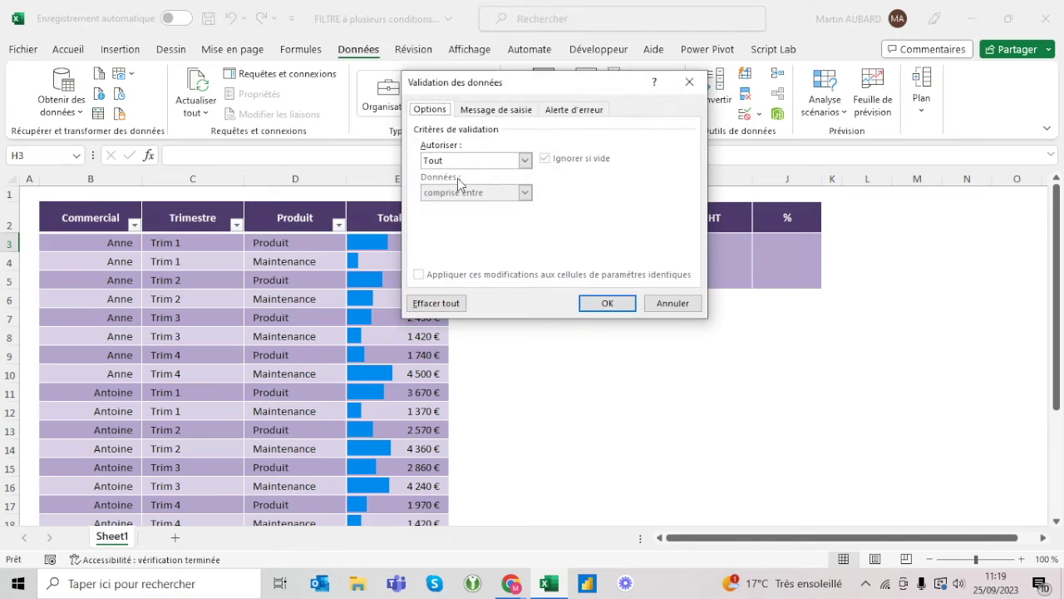
click(524, 161)
click(438, 200)
click(439, 223)
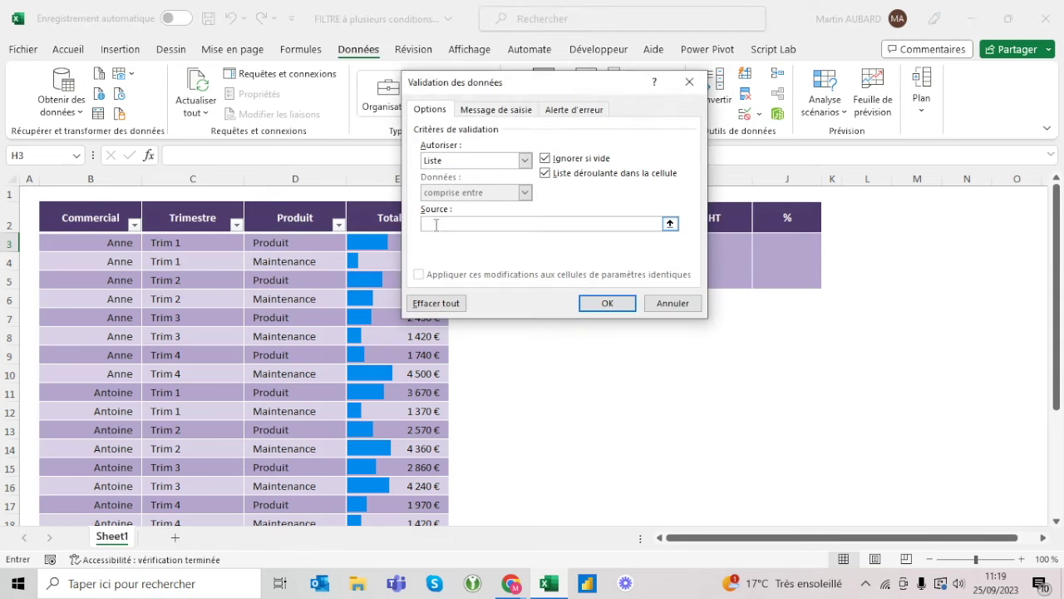
click(109, 202)
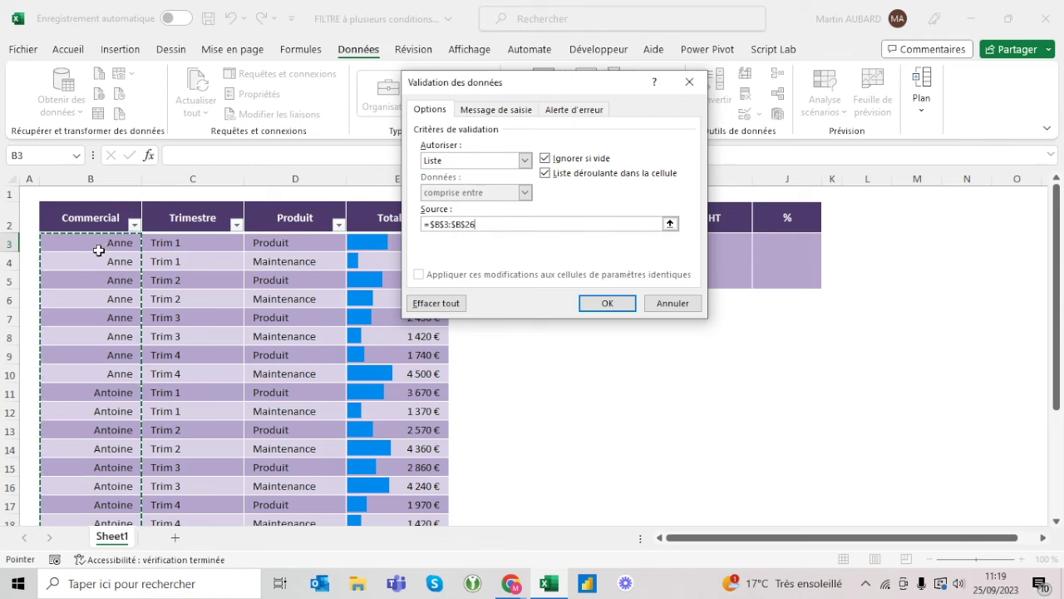
drag(102, 242, 100, 378)
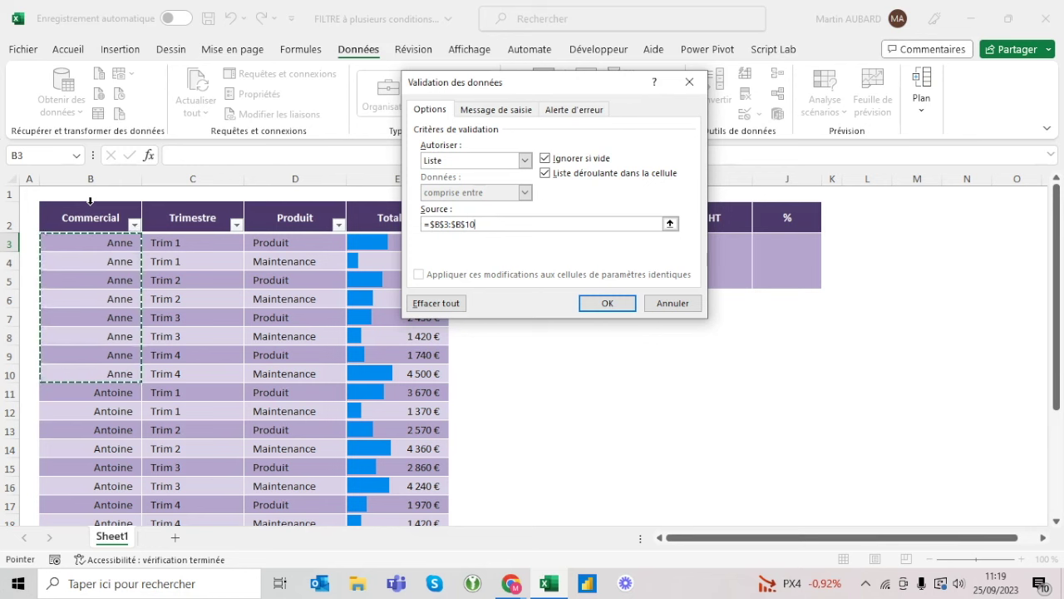
key(BackSpace)
key(BackSpace)
text(26)
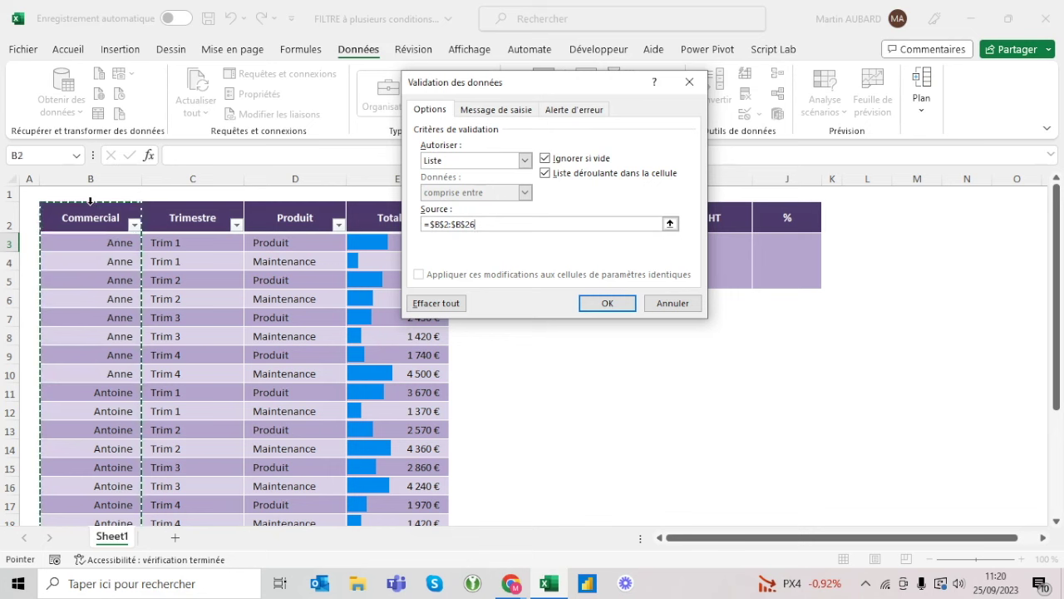
click(608, 306)
Step: Enter Anne as the Commercial criterion in H3
click(658, 244)
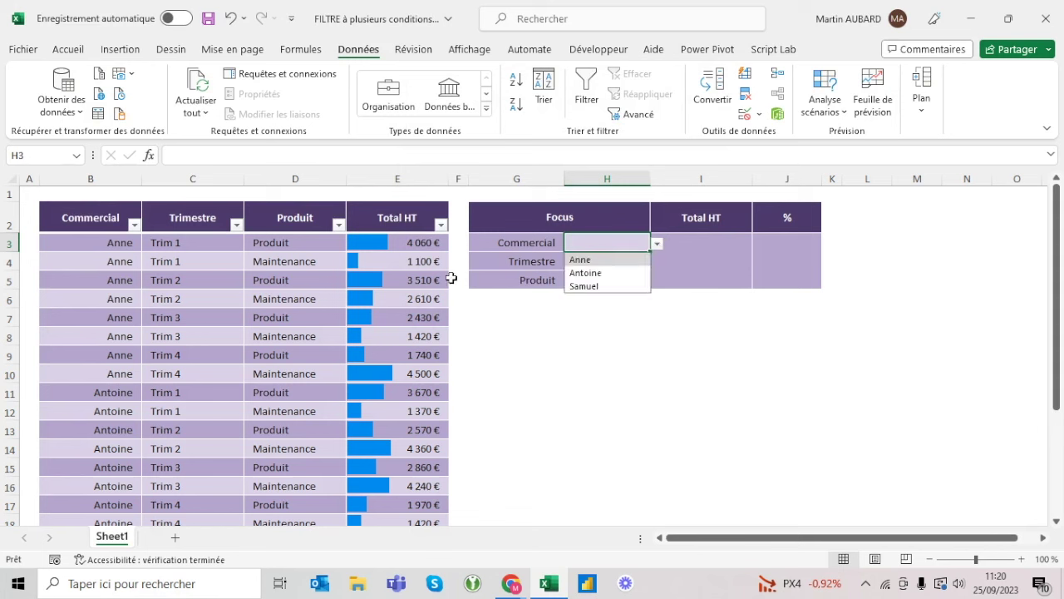
key(Escape)
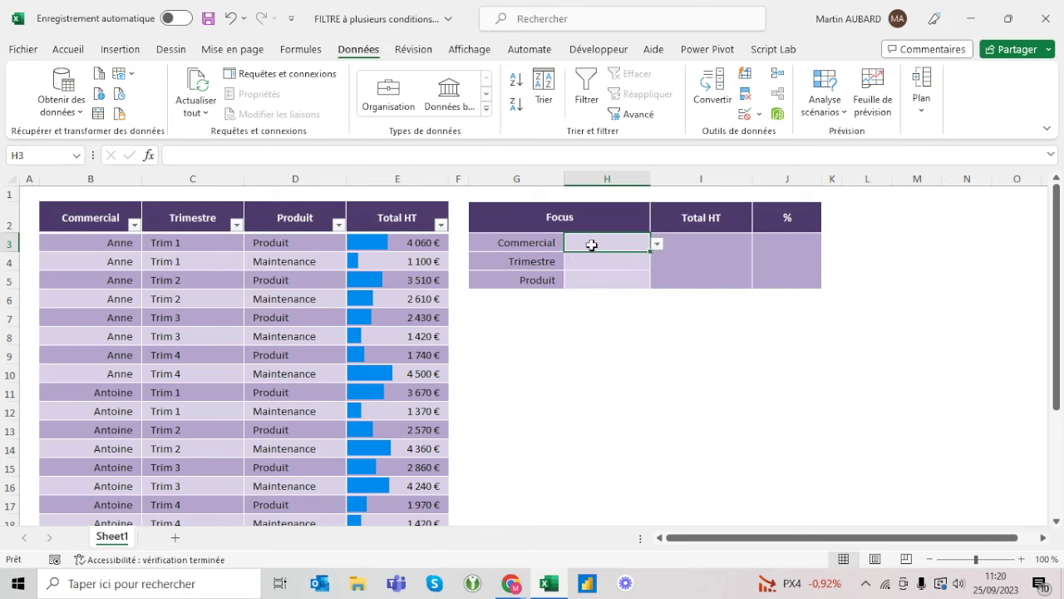
text(An)
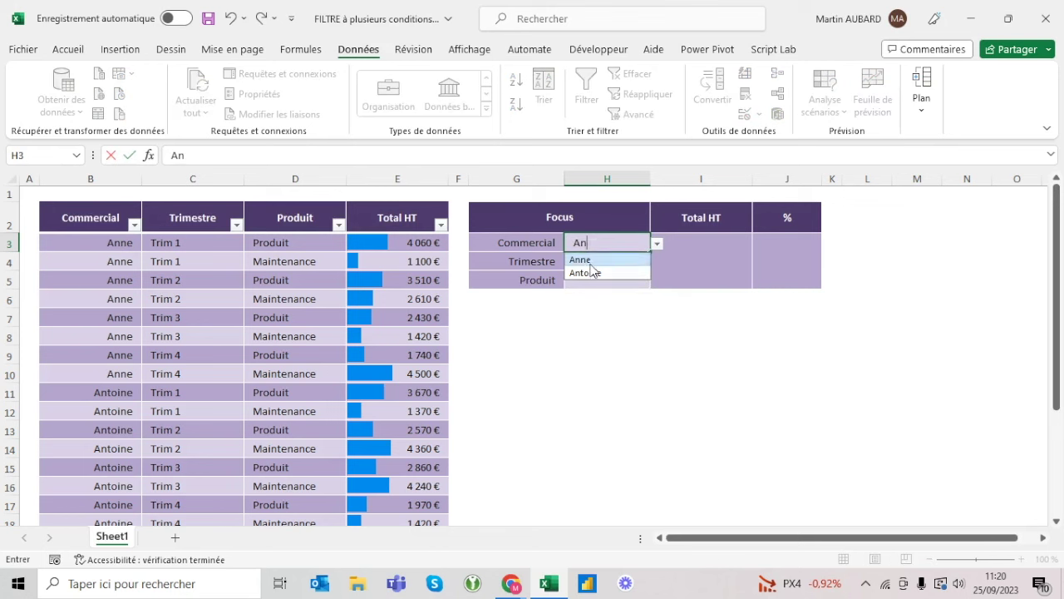
click(590, 260)
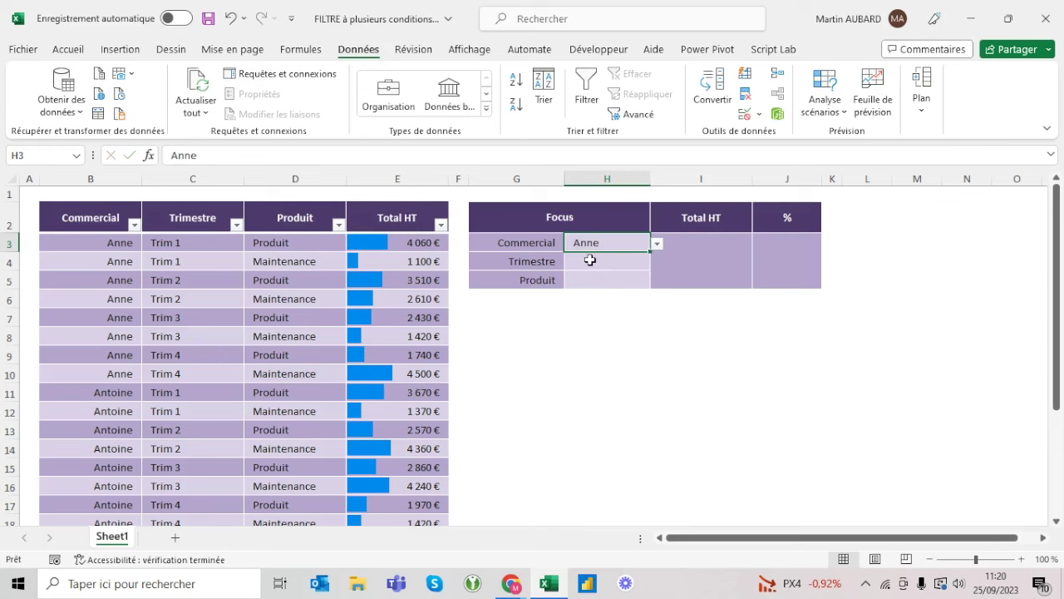
click(590, 260)
Step: Make H4 a dropdown list from the Trimestre column and choose Trim 3
click(745, 114)
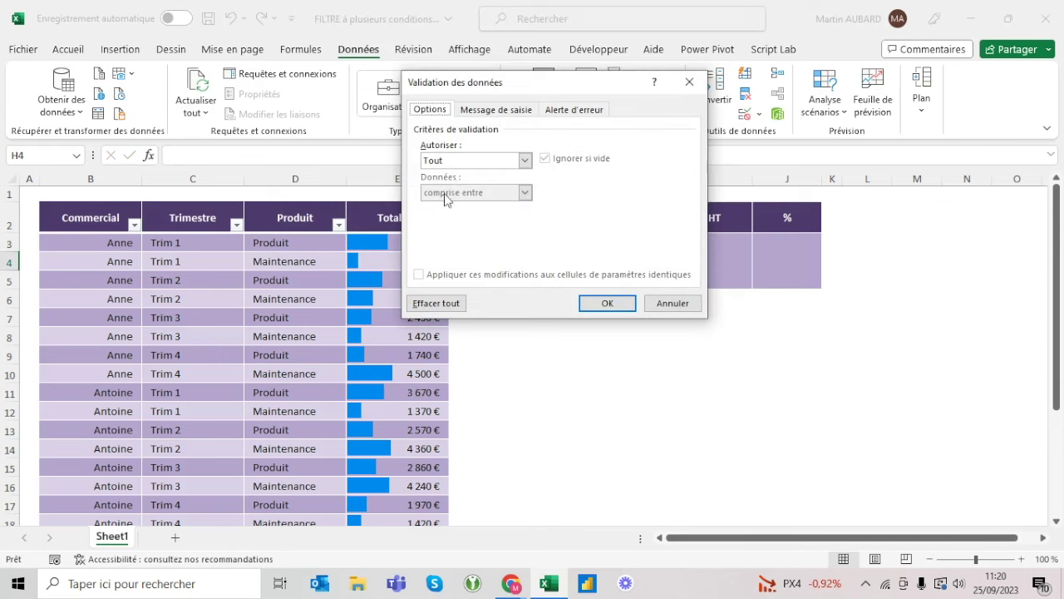
click(468, 159)
click(450, 204)
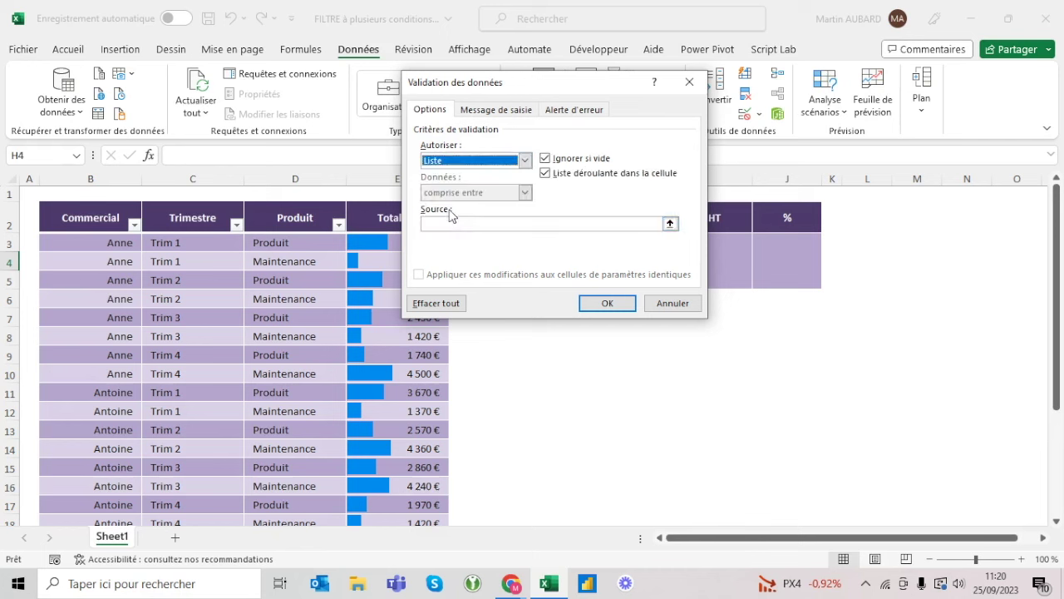
click(450, 221)
click(220, 199)
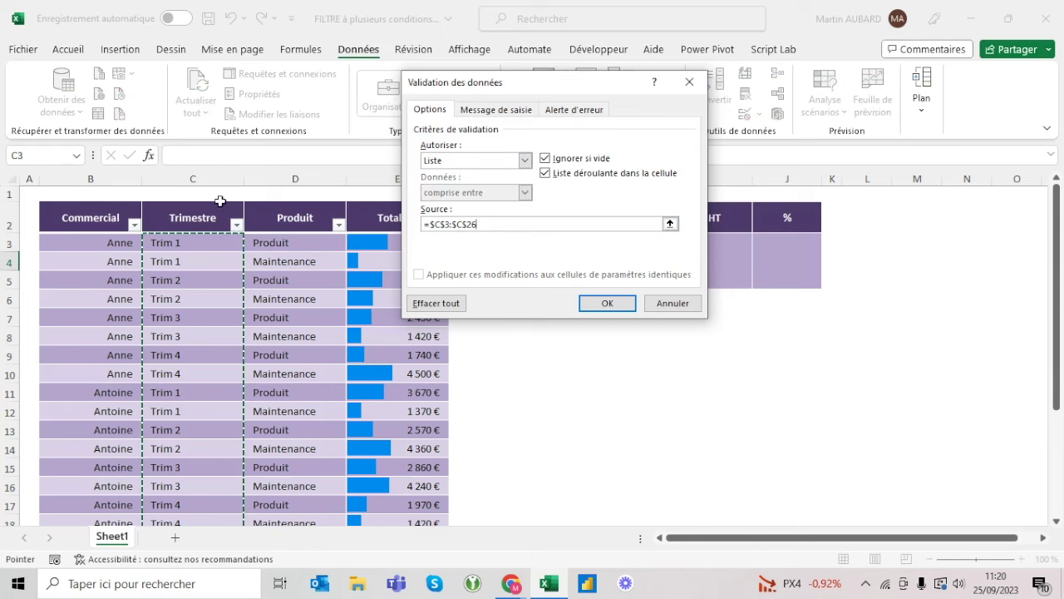
click(607, 303)
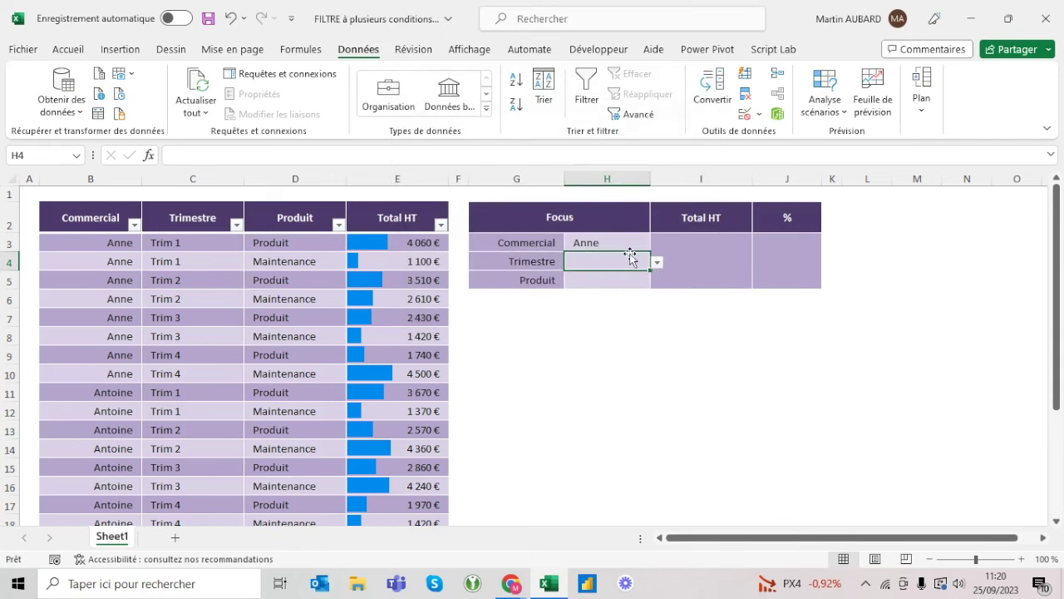
click(657, 261)
click(600, 285)
click(600, 286)
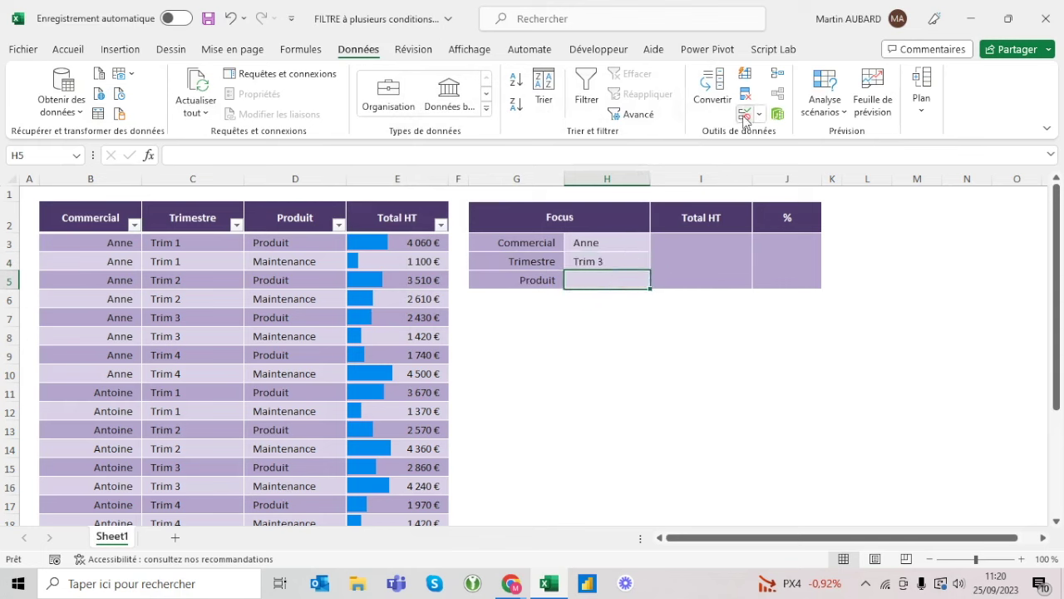
Step: Make H5 a dropdown list from the Produit column and choose Maintenance
click(746, 116)
click(454, 161)
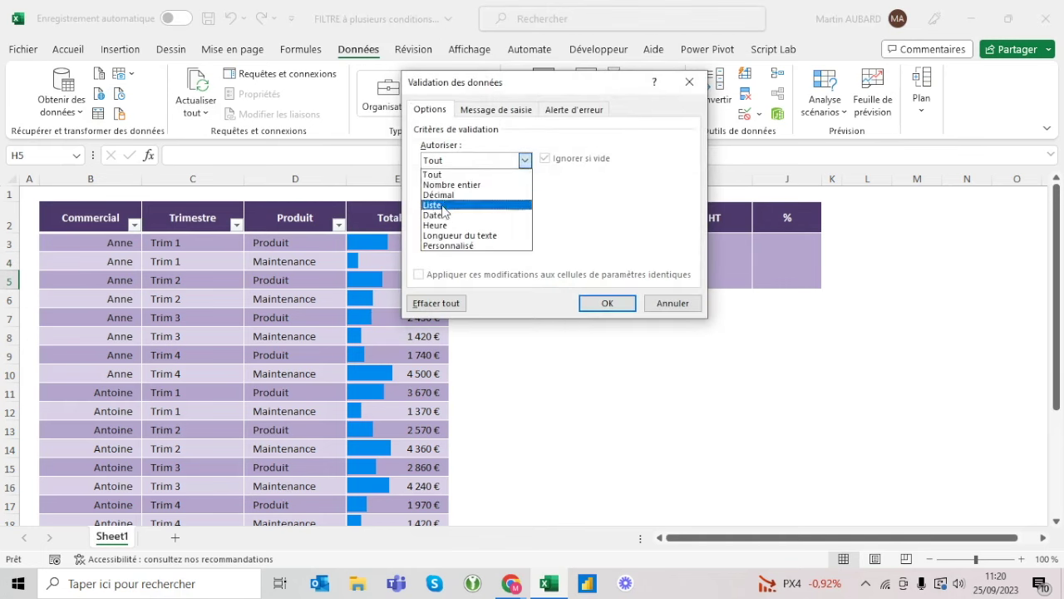
click(443, 204)
click(465, 224)
click(319, 205)
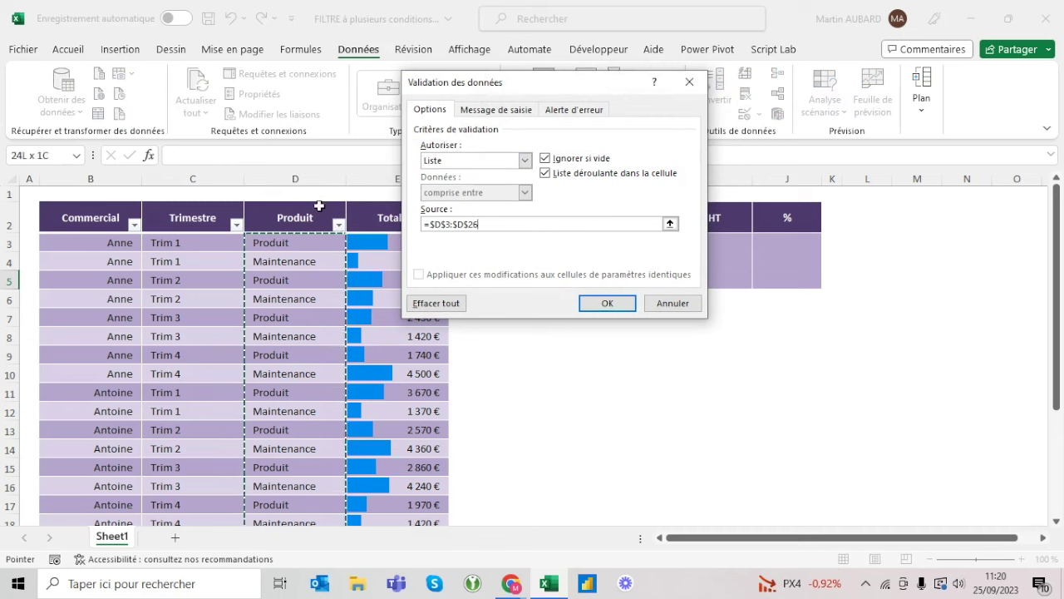
click(625, 304)
key(alt+Down)
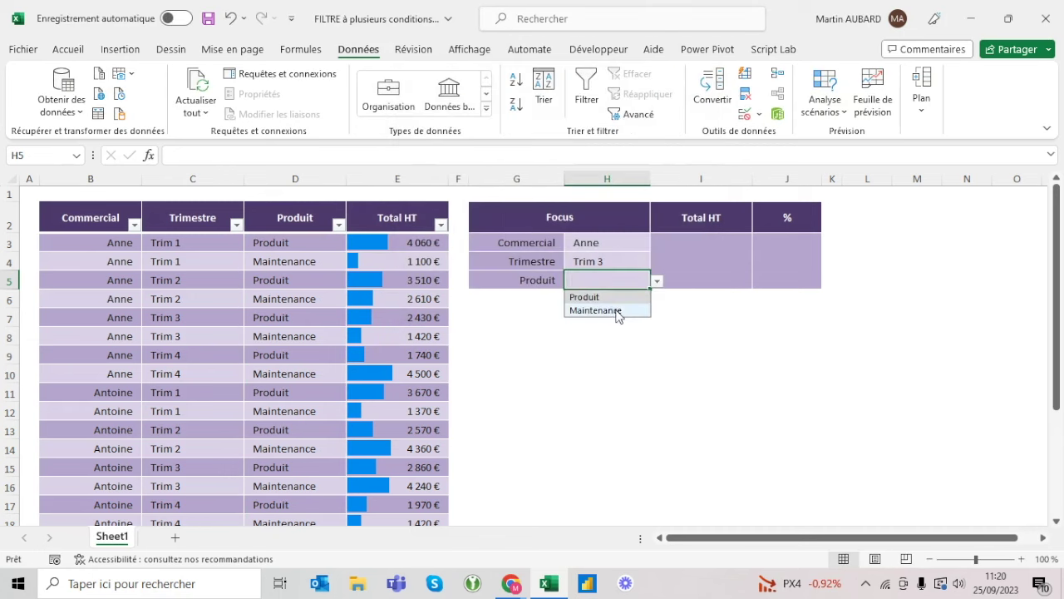
click(616, 310)
click(556, 320)
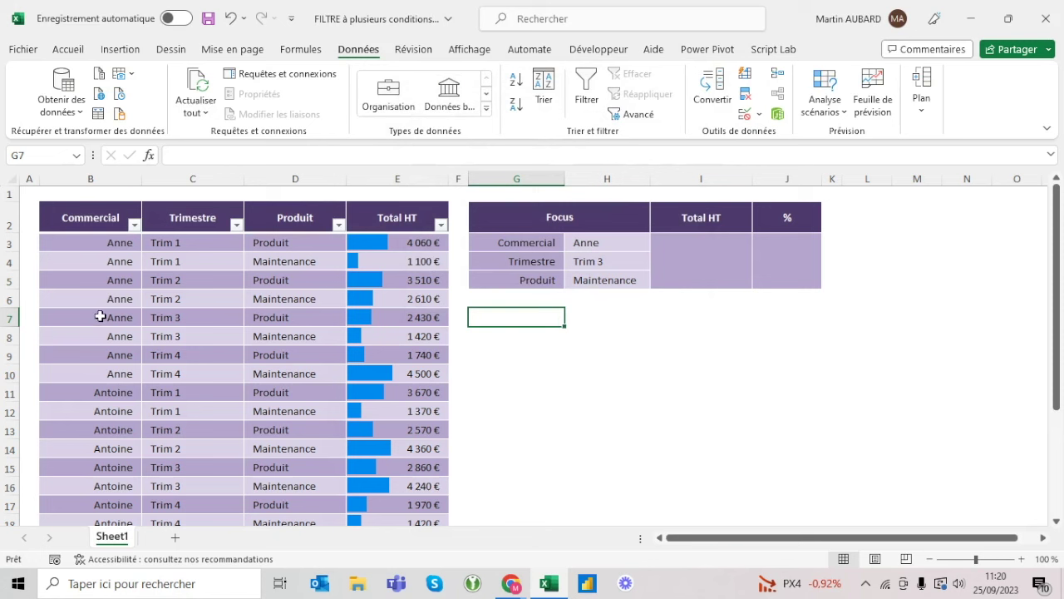
drag(83, 337, 392, 340)
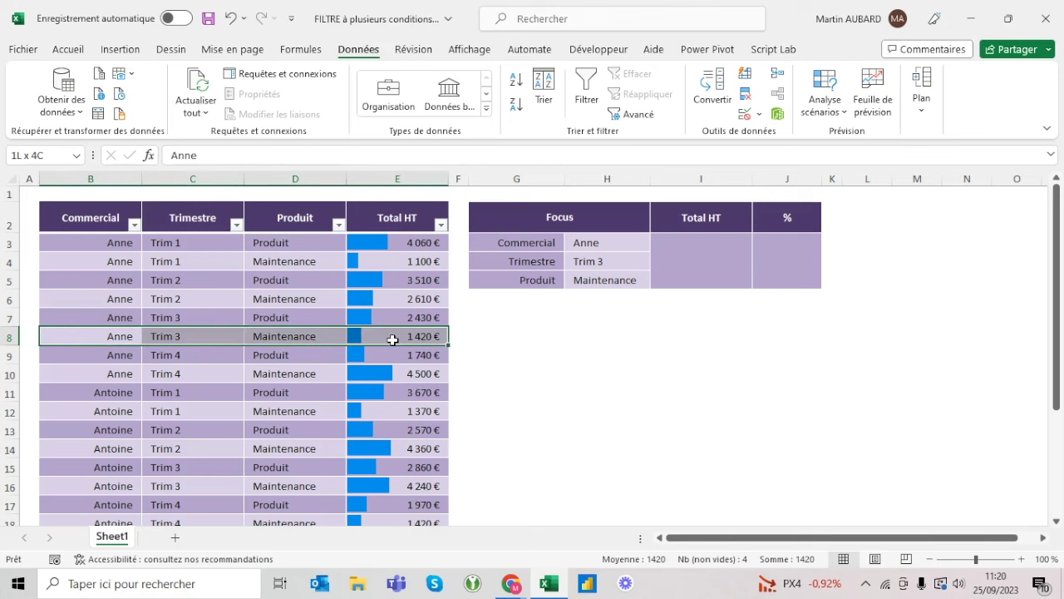
click(407, 336)
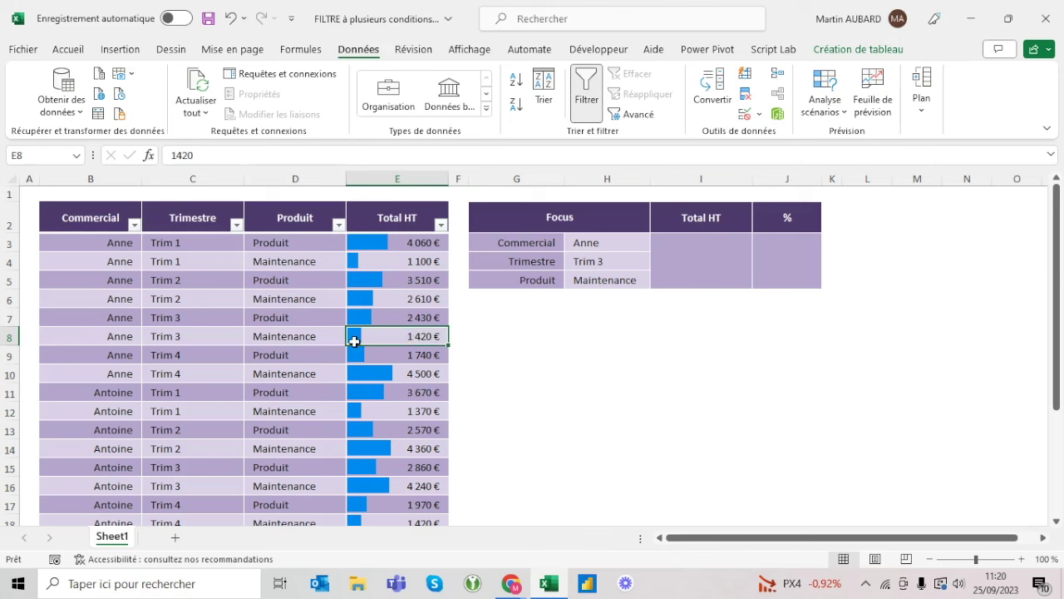
click(404, 317)
drag(404, 317, 405, 330)
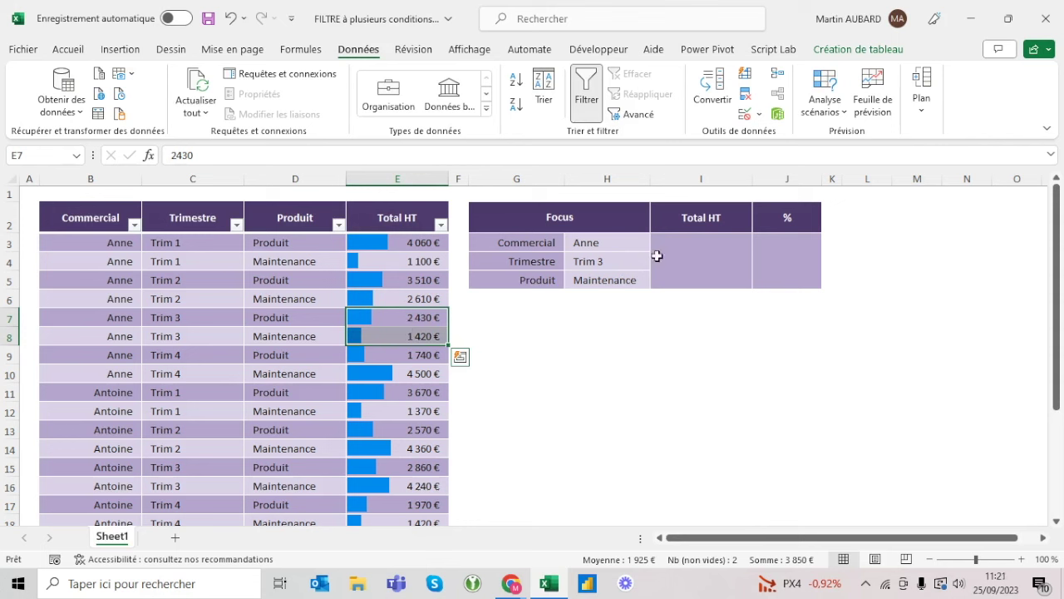
click(711, 269)
Step: Start a FILTRE formula in I3 on the Total HT column, then cancel it
text(=)
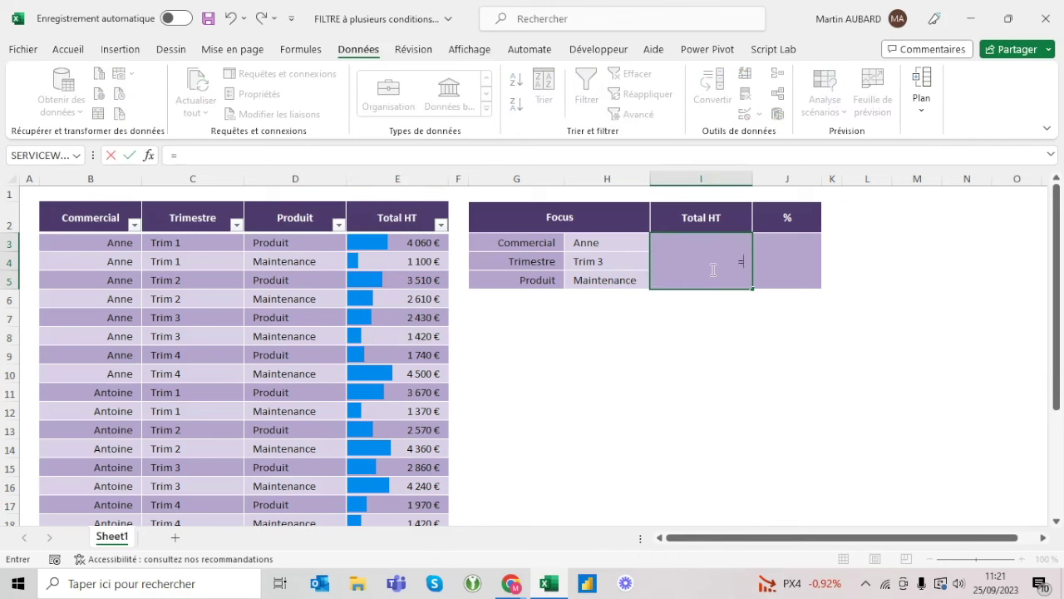
text(filtre)
key(BackSpace)
key(BackSpace)
key(BackSpace)
key(BackSpace)
text(t)
key(Escape)
text(fil)
key(Escape)
text(=fi)
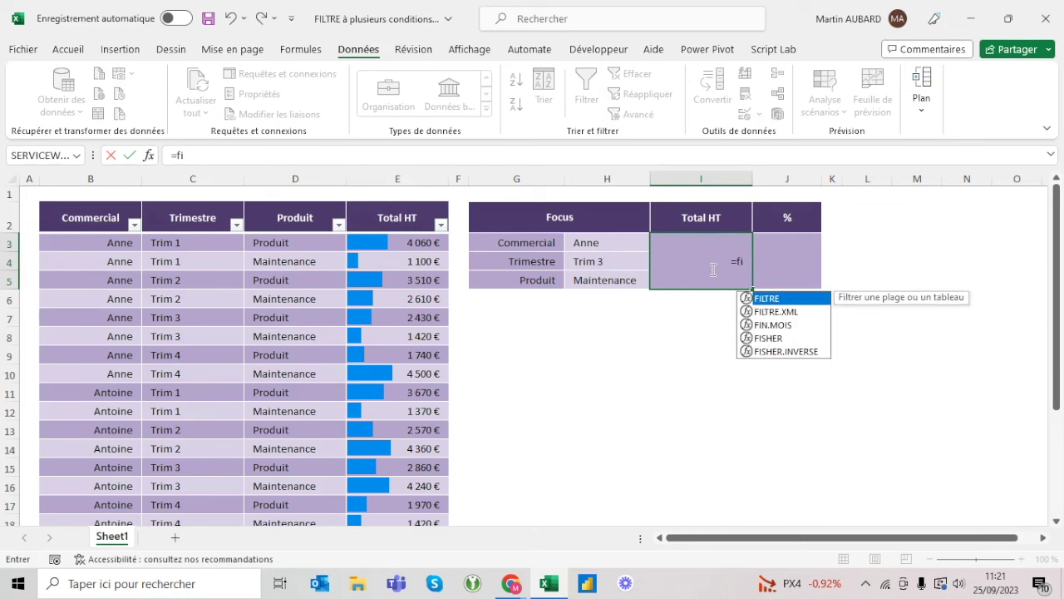
key(Tab)
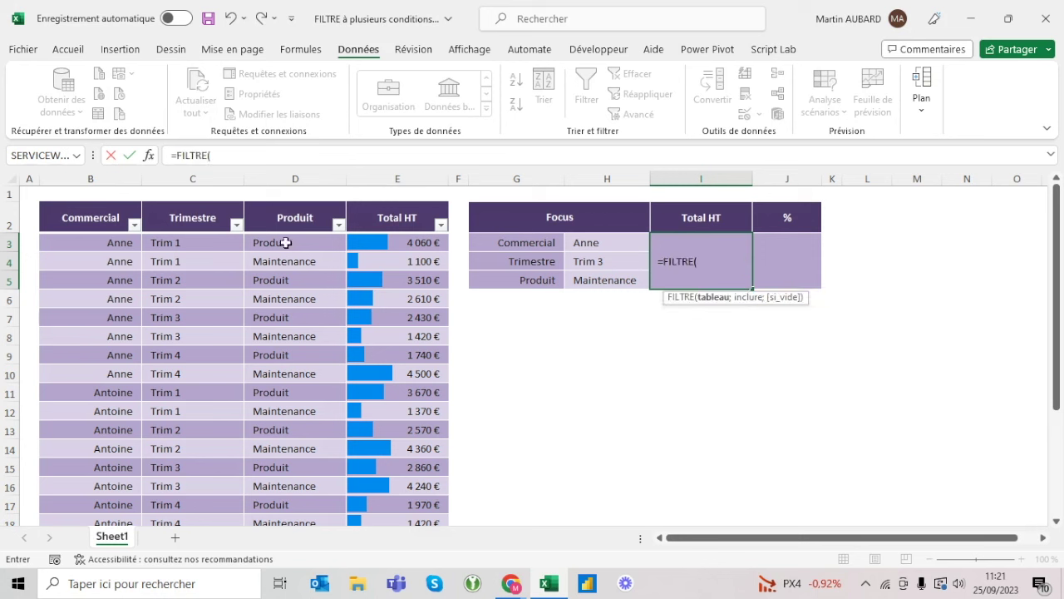
click(387, 200)
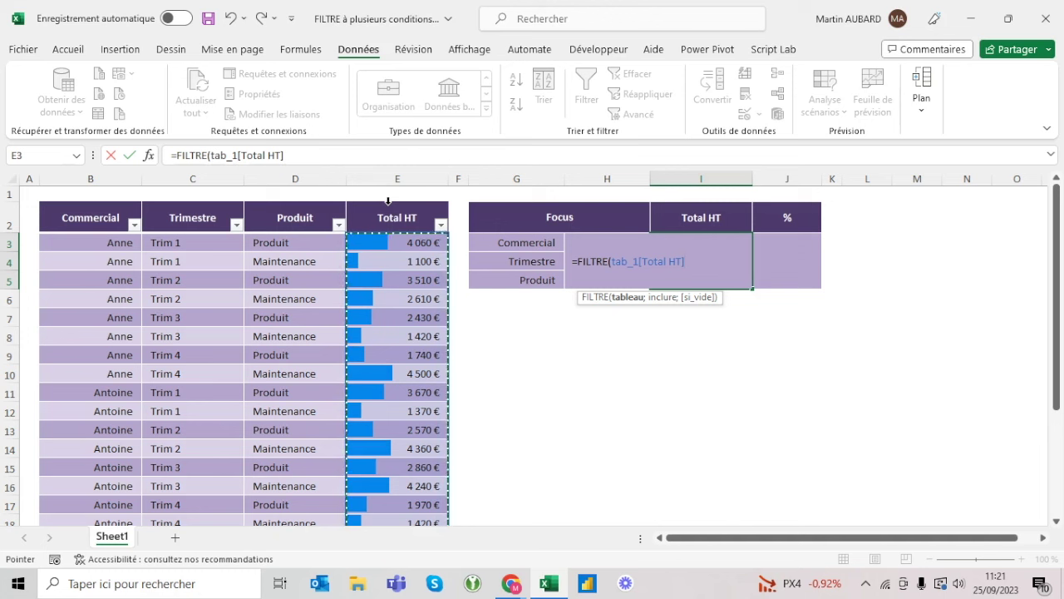
text(;)
key(Escape)
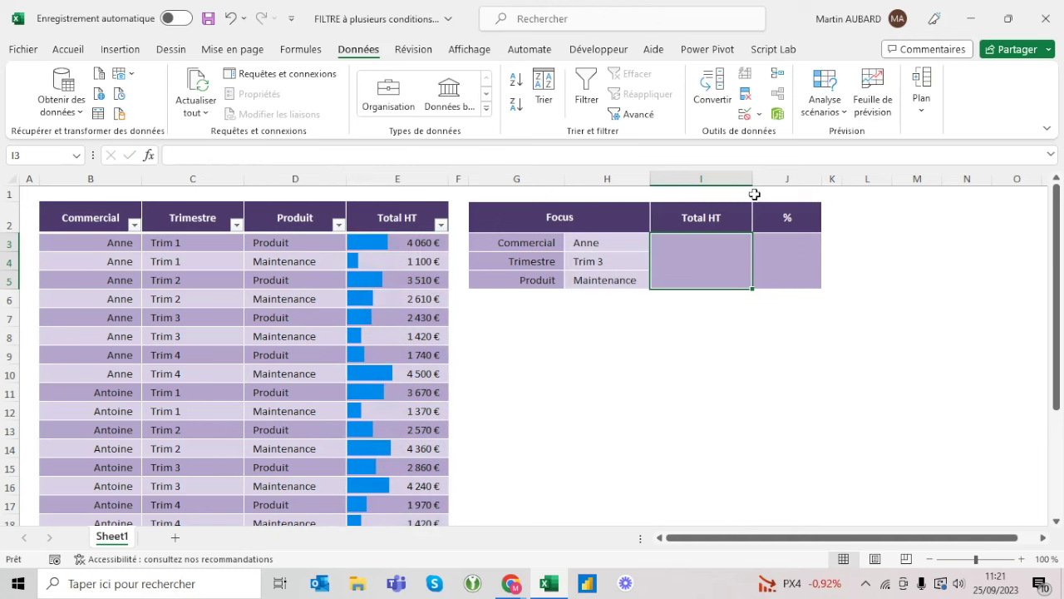
Step: Unmerge the Total HT cells I3:I5 and begin typing =filtre( in I3
click(70, 49)
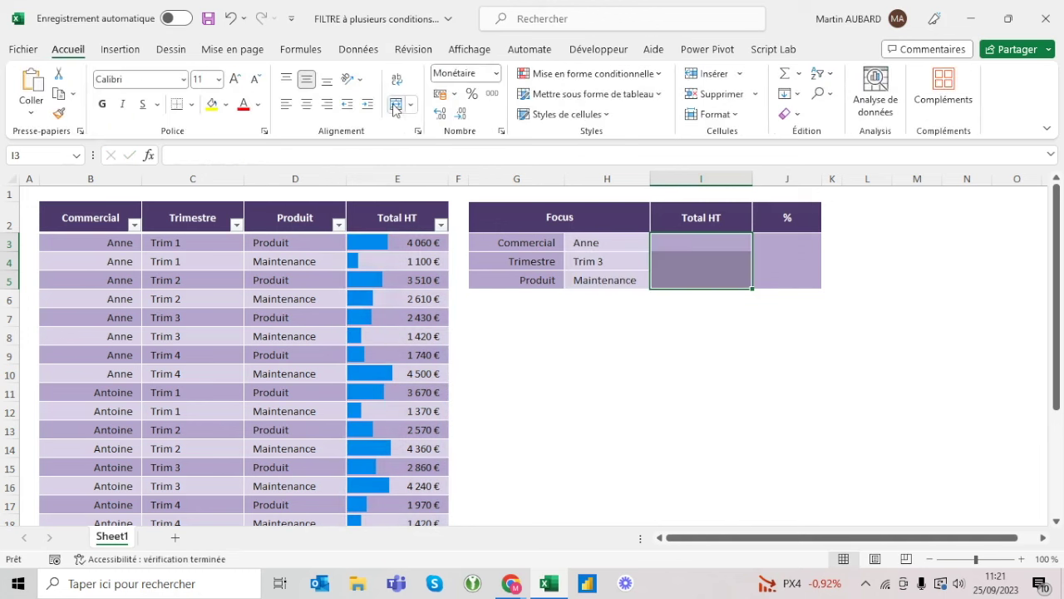
click(707, 243)
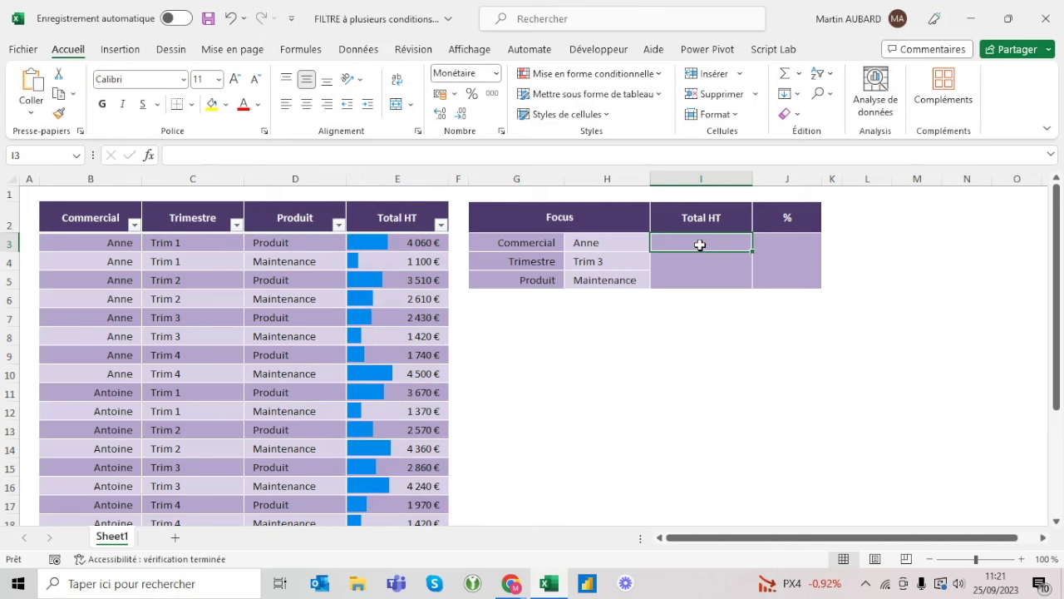
text(=filtre)
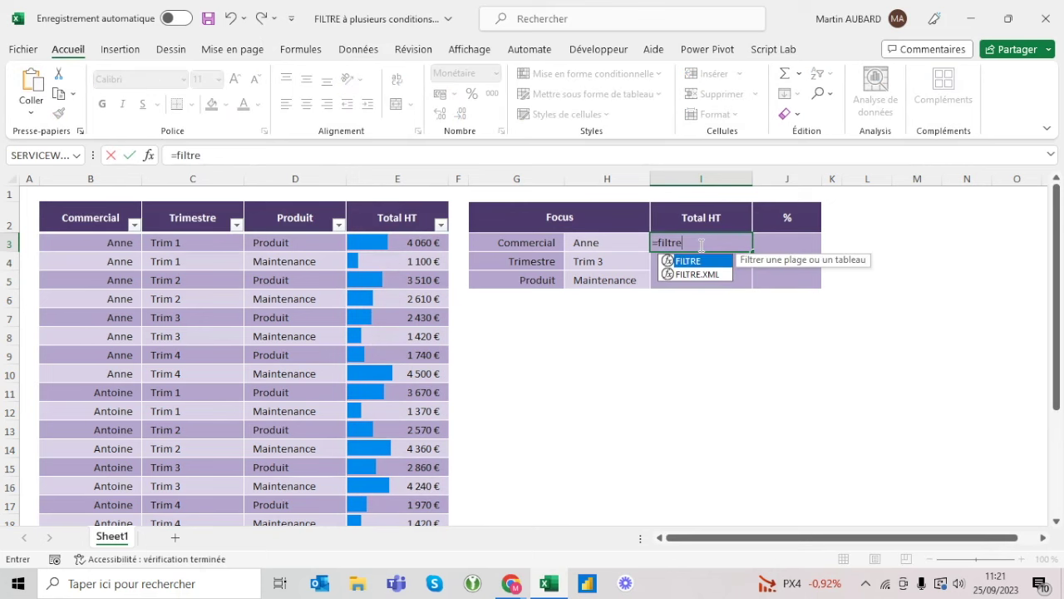
text(()
Step: Complete I3 as =FILTRE(tab_1[Total HT];tab_1[Commercial]=H3)
click(390, 204)
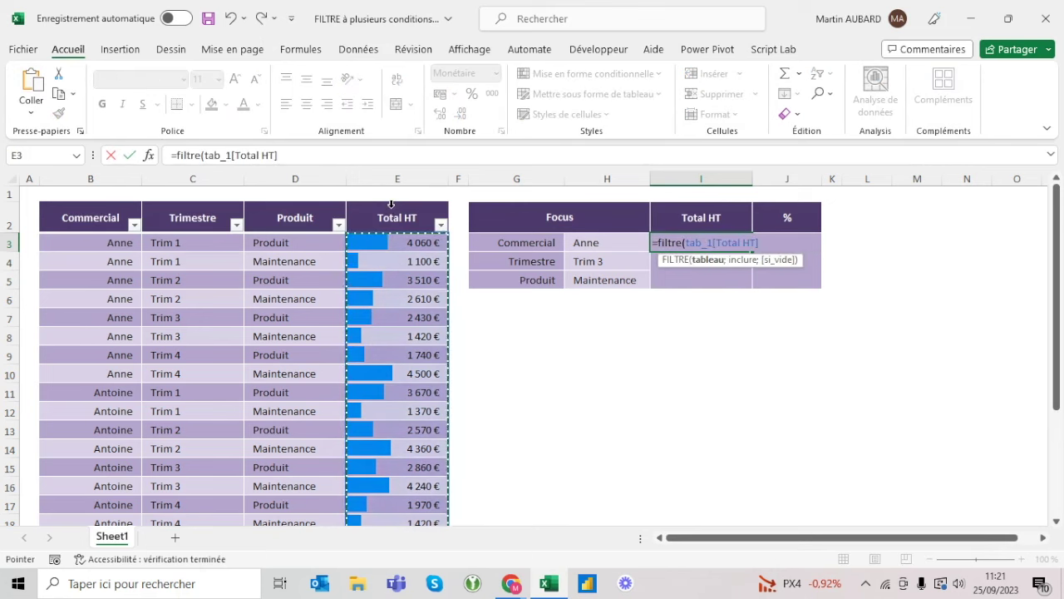
text(;)
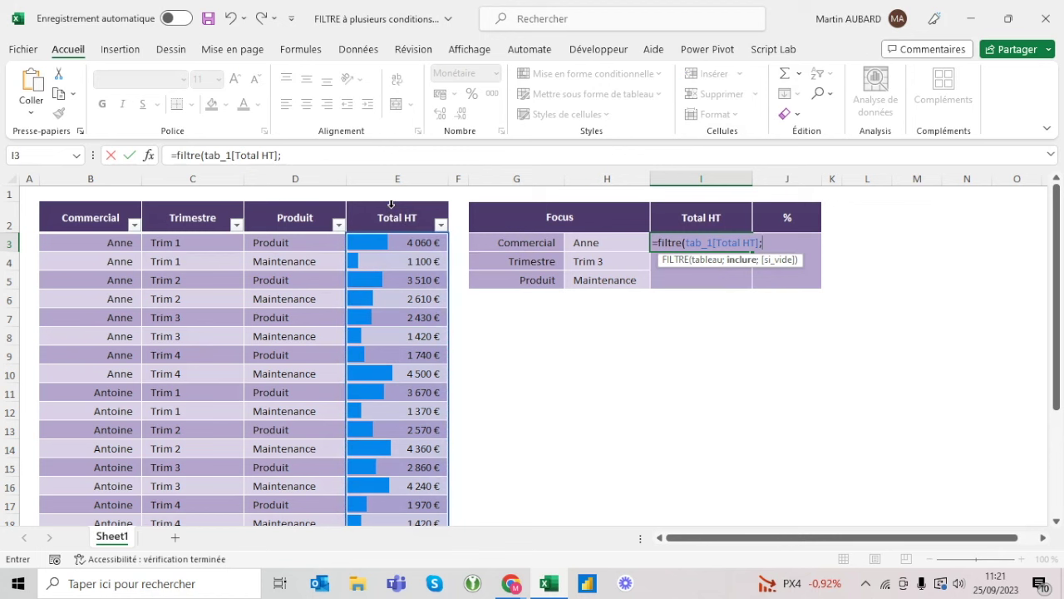
click(115, 202)
text(=)
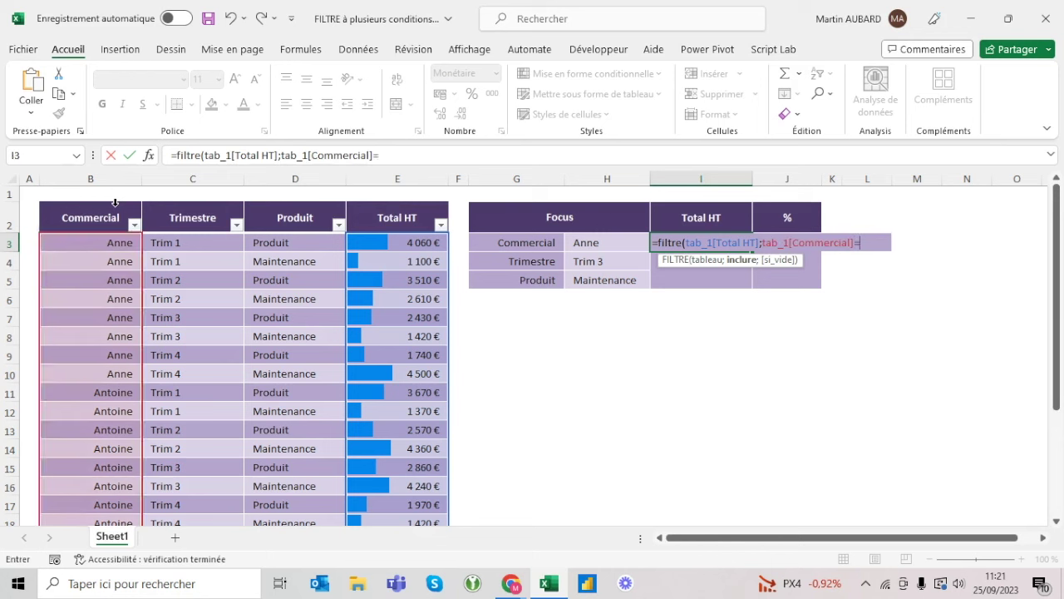
click(608, 242)
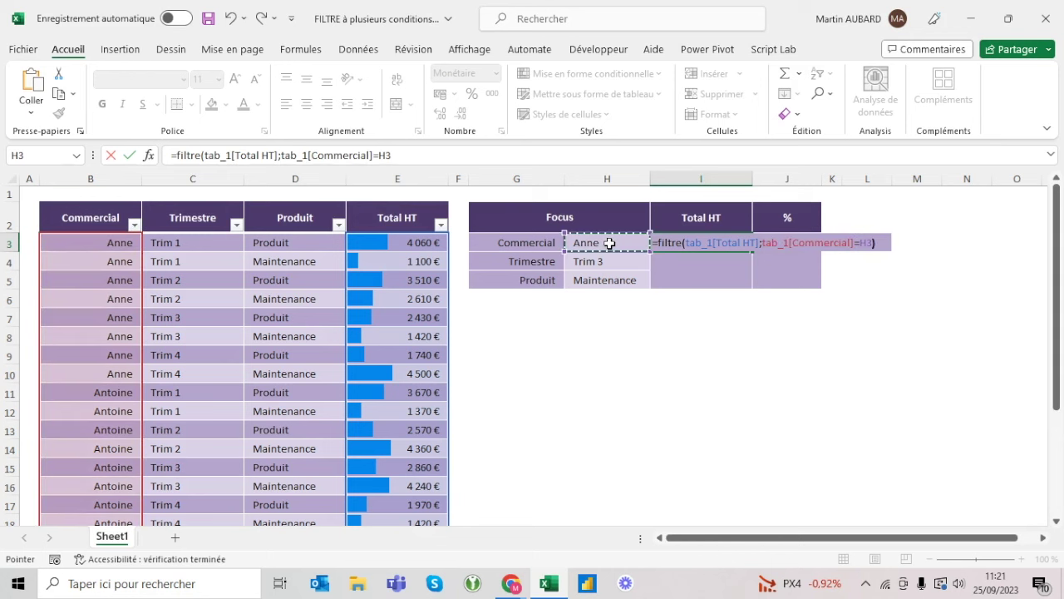
key(ctrl+Return)
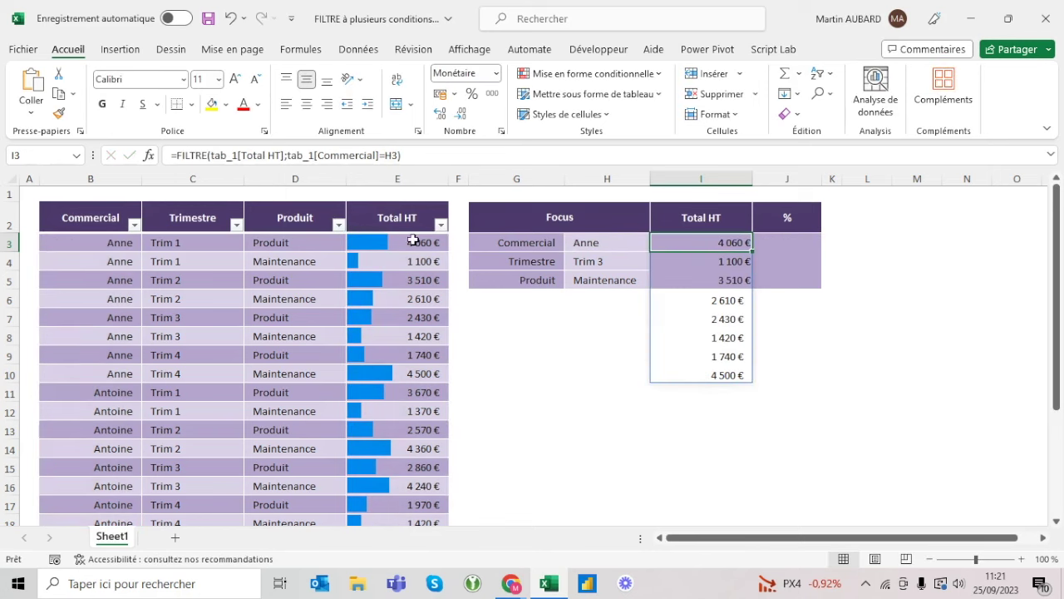
Step: Compare the spilled results with Anne's Total HT amounts in the table
drag(416, 241, 415, 385)
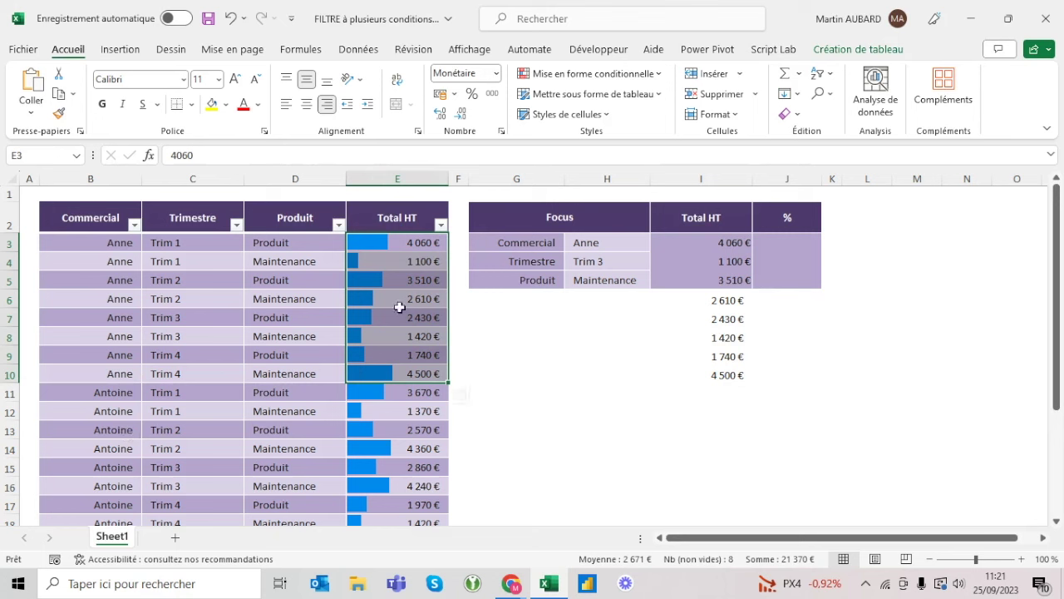
click(726, 249)
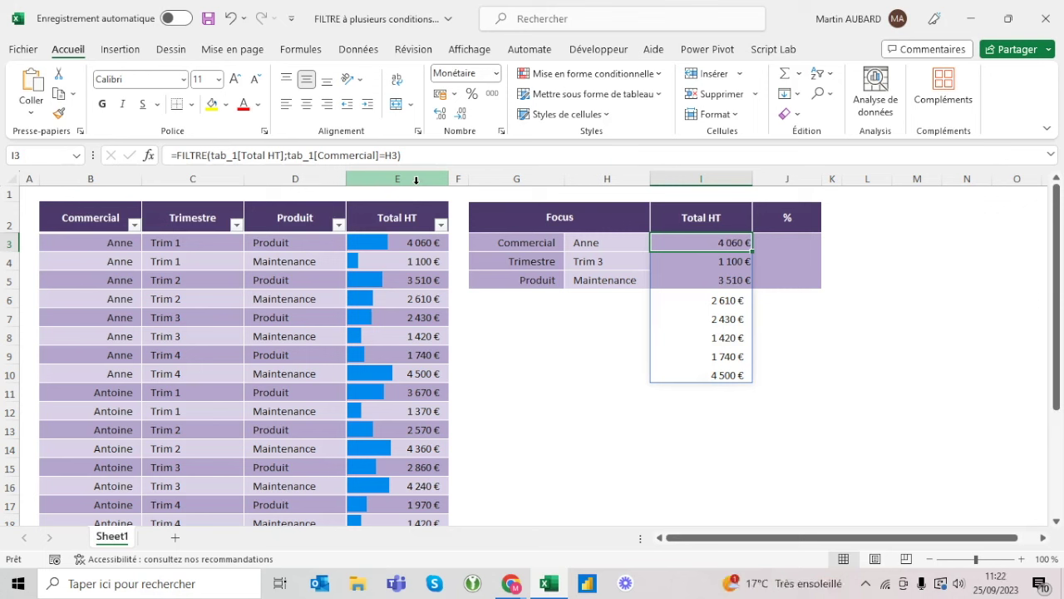
click(581, 262)
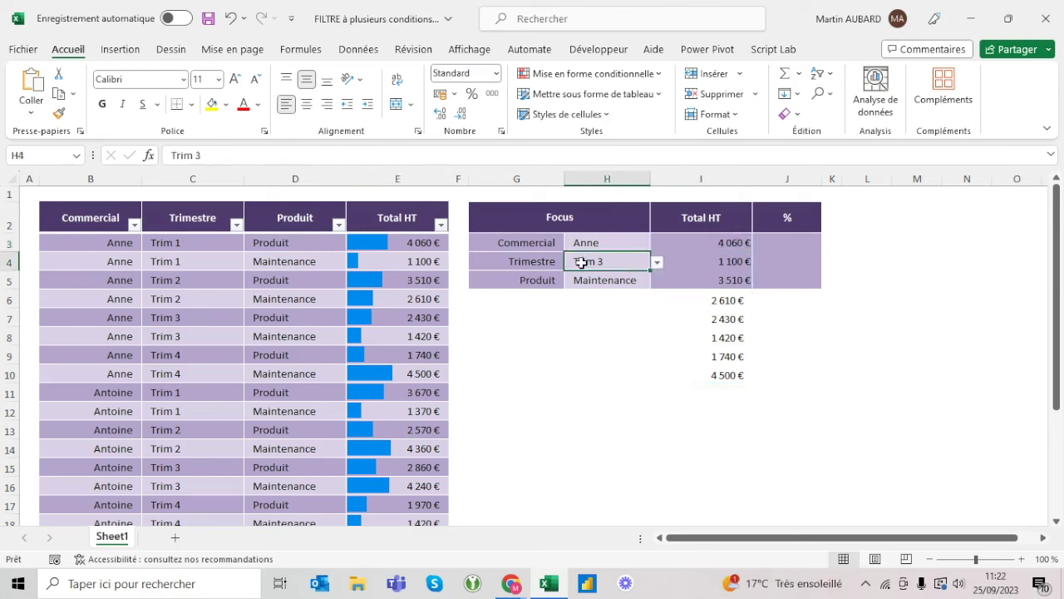
click(725, 240)
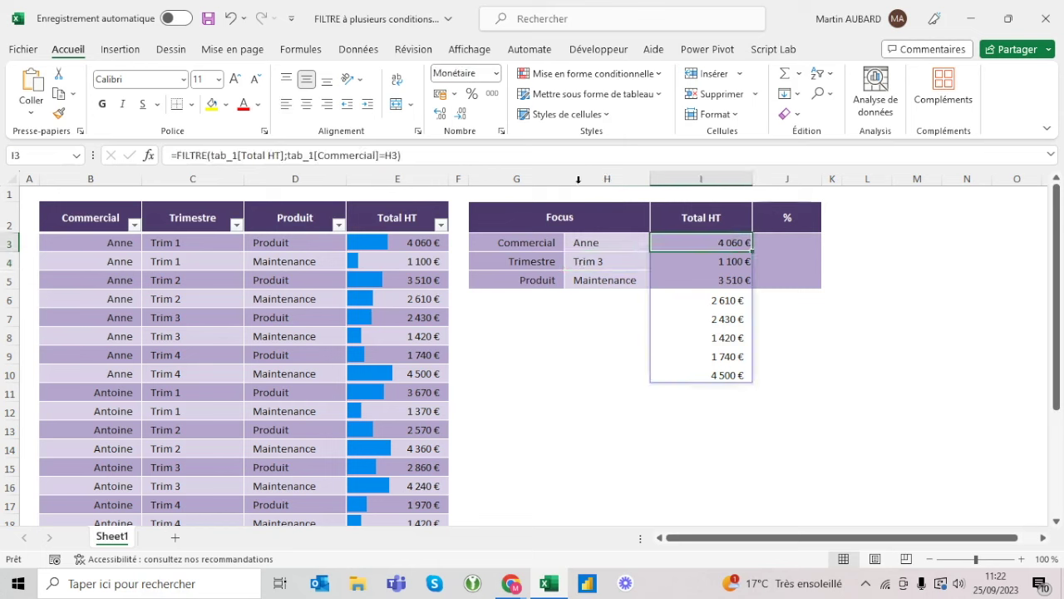
click(288, 156)
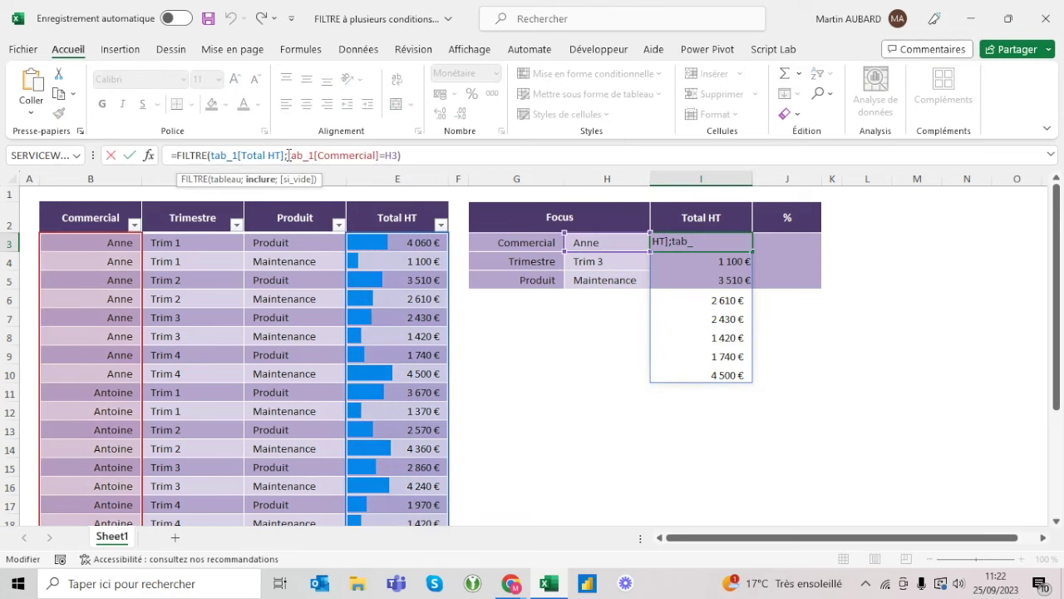
Step: Break the I3 formula onto new lines after 'HT];' and before the closing parenthesis
mouse_move(289, 155)
mouse_down()
mouse_move(395, 156)
mouse_move(386, 185)
mouse_up()
key(Escape)
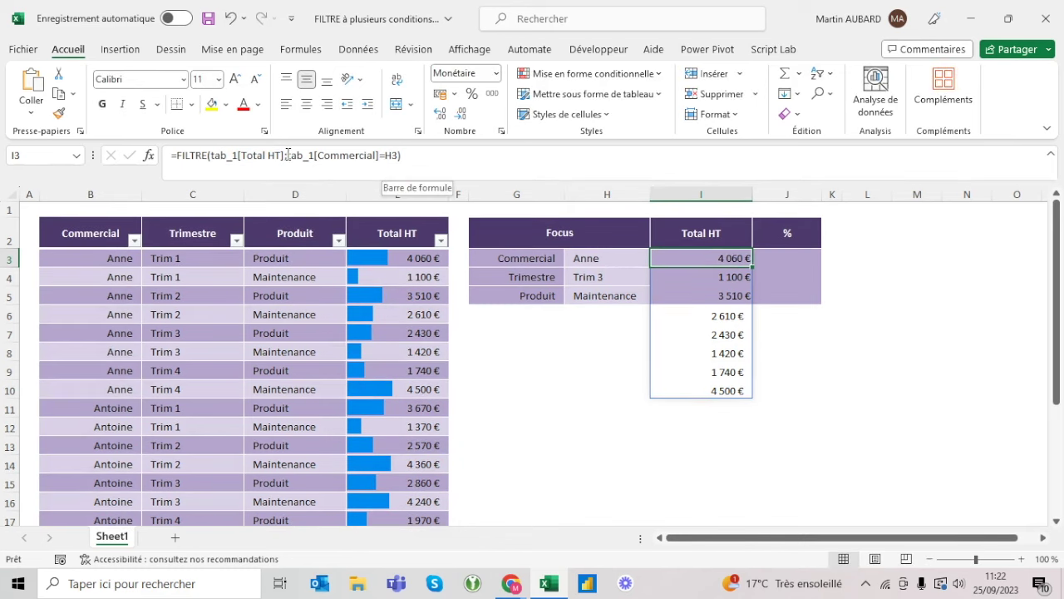
click(289, 156)
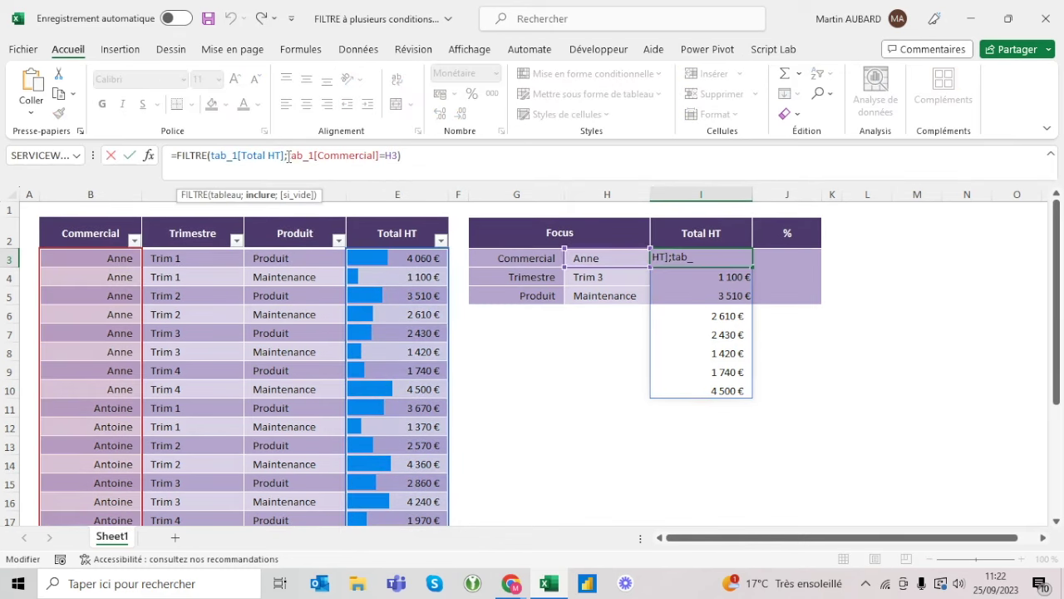
key(alt+Return)
click(281, 169)
key(alt+Return)
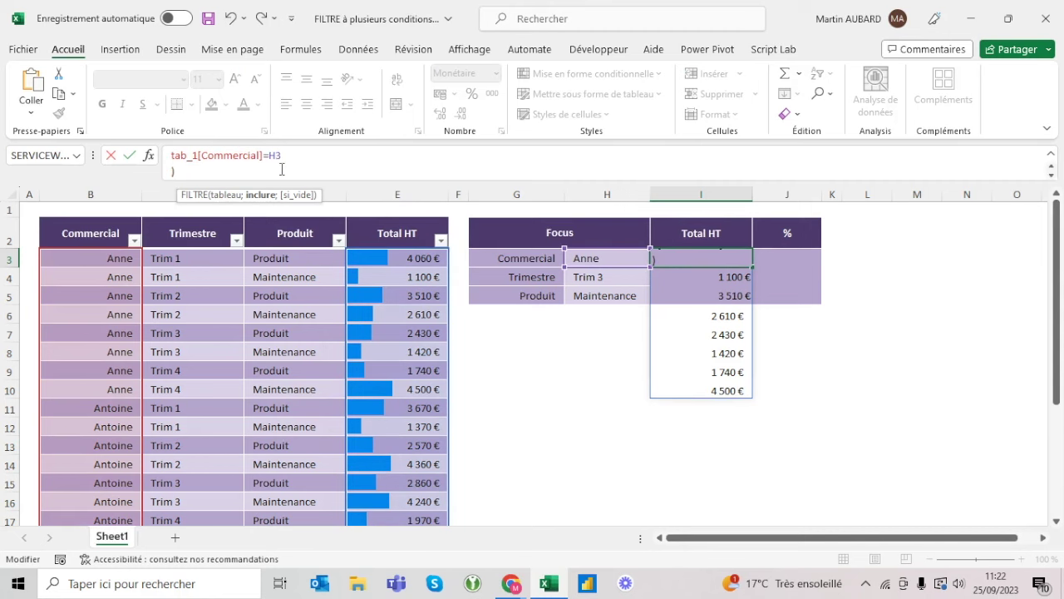
key(Return)
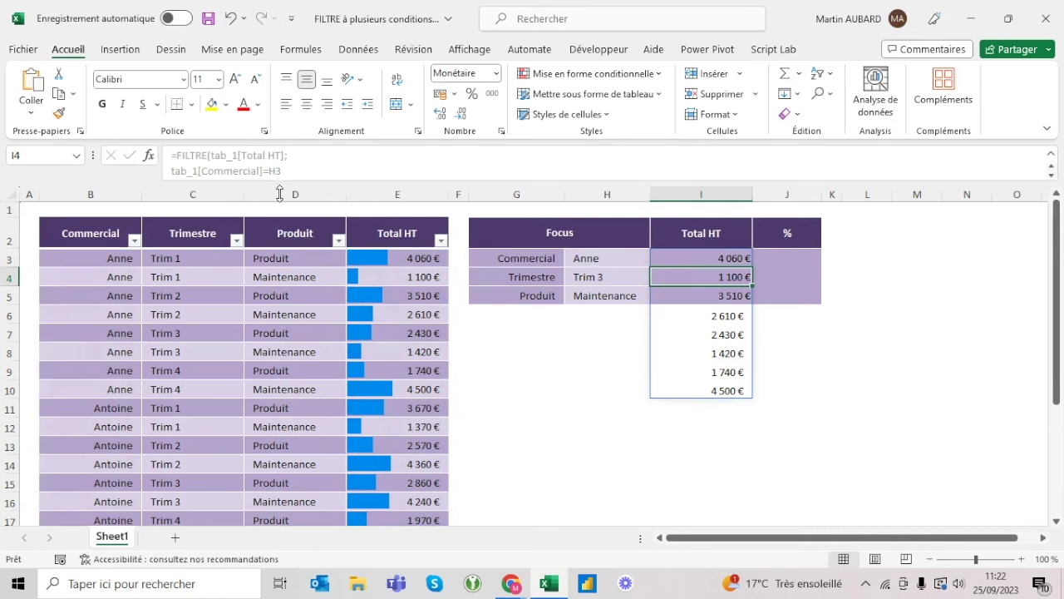
Step: Enlarge the formula bar and indent the Commercial condition line, then recommit the formula
drag(281, 182, 280, 197)
key(BackSpace)
key(Escape)
key(Up)
click(316, 151)
key(Right)
key(shift+End)
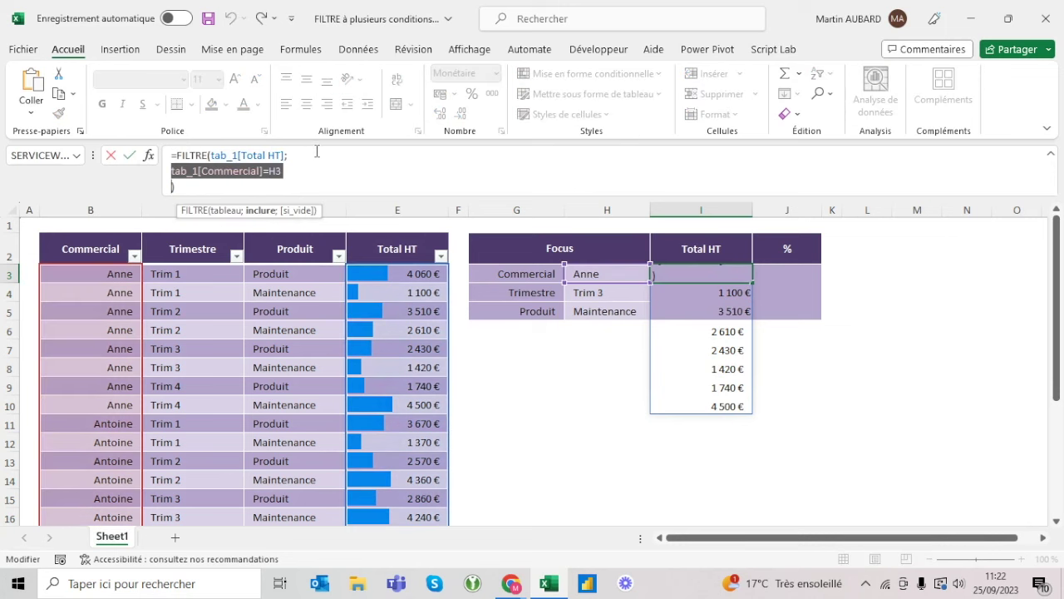
key(Home)
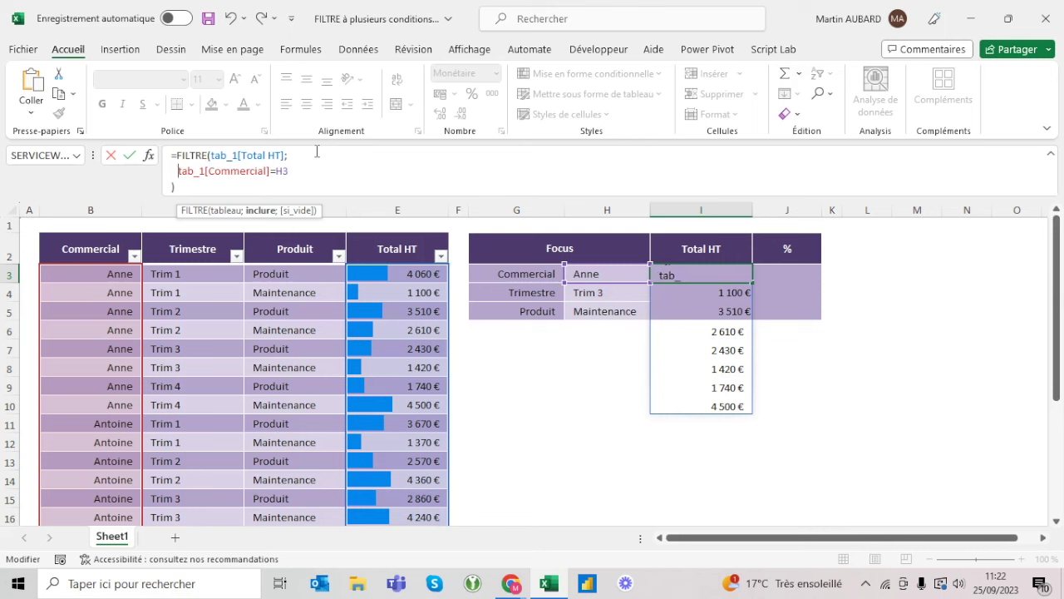
key(Return)
key(ctrl+Return)
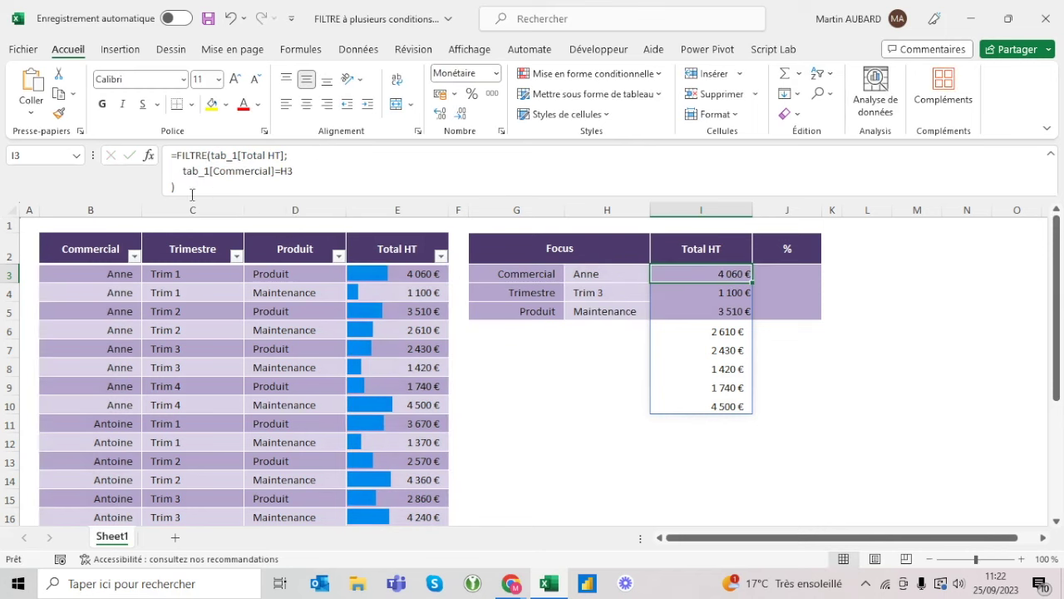
click(183, 172)
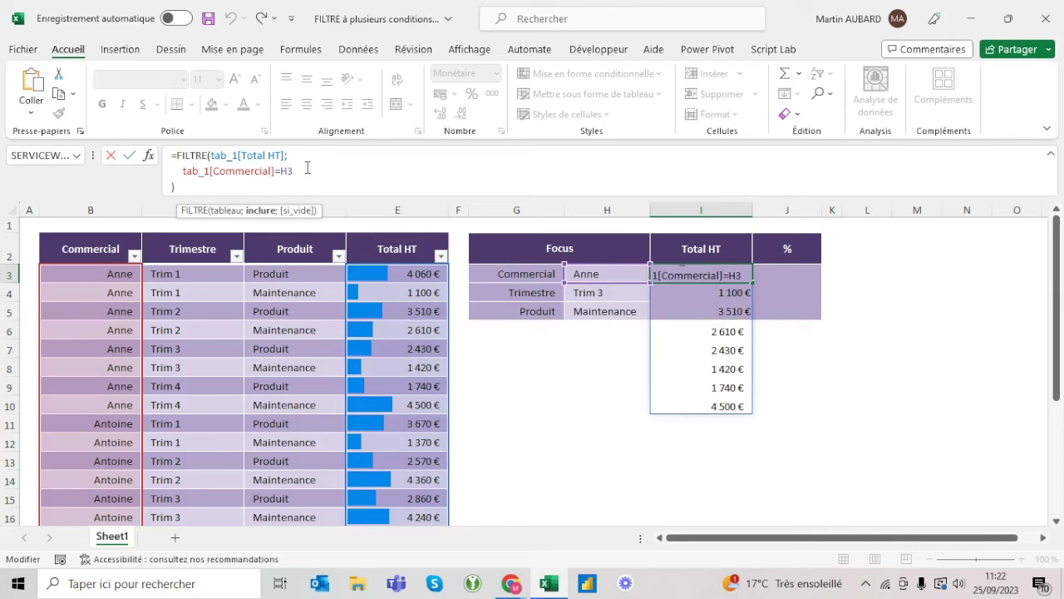
key(ctrl+Return)
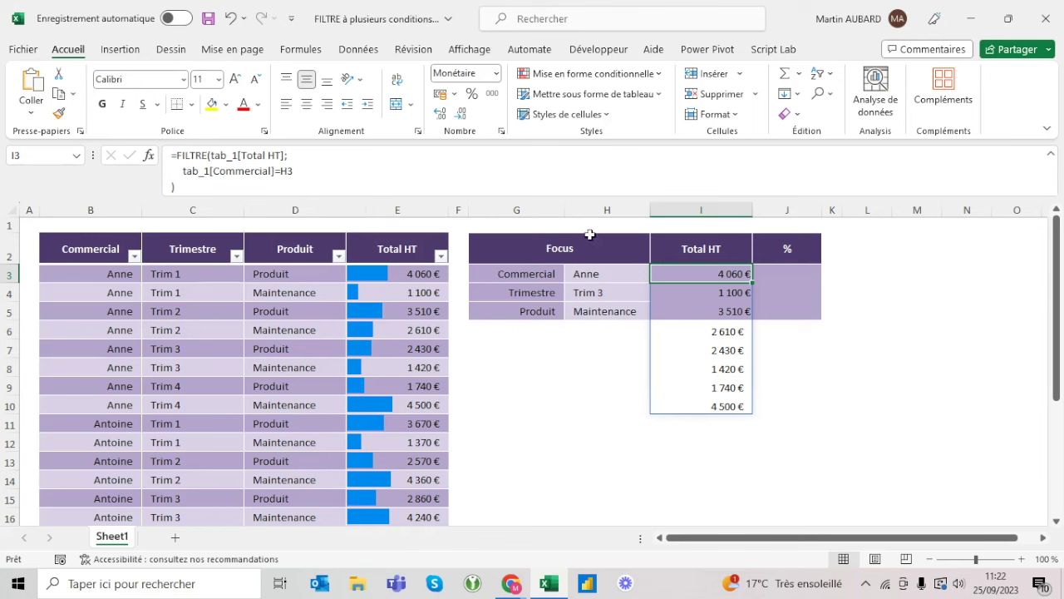
click(585, 226)
click(544, 223)
click(431, 147)
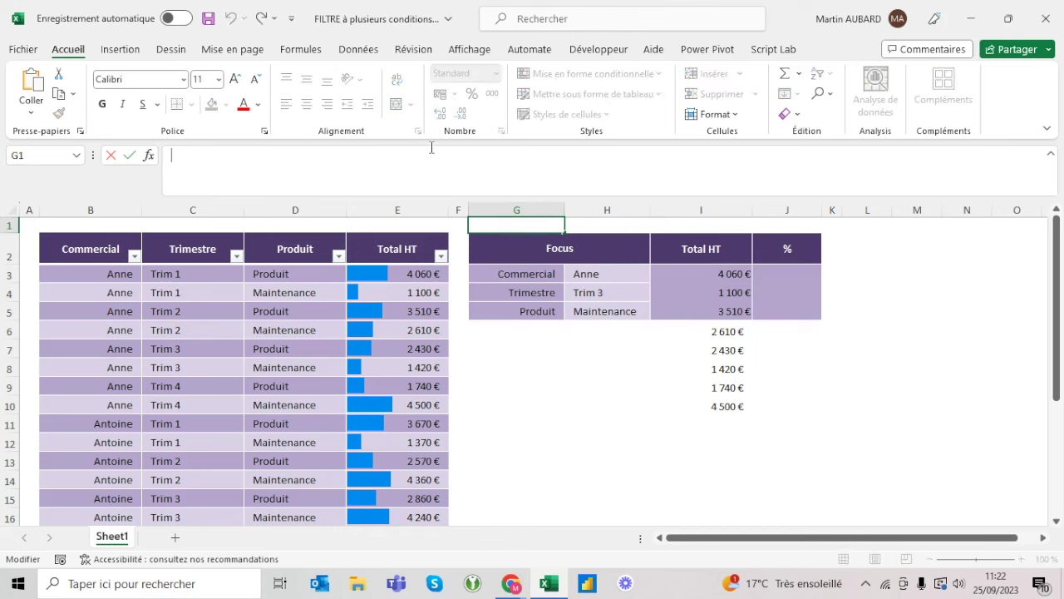
text(=)
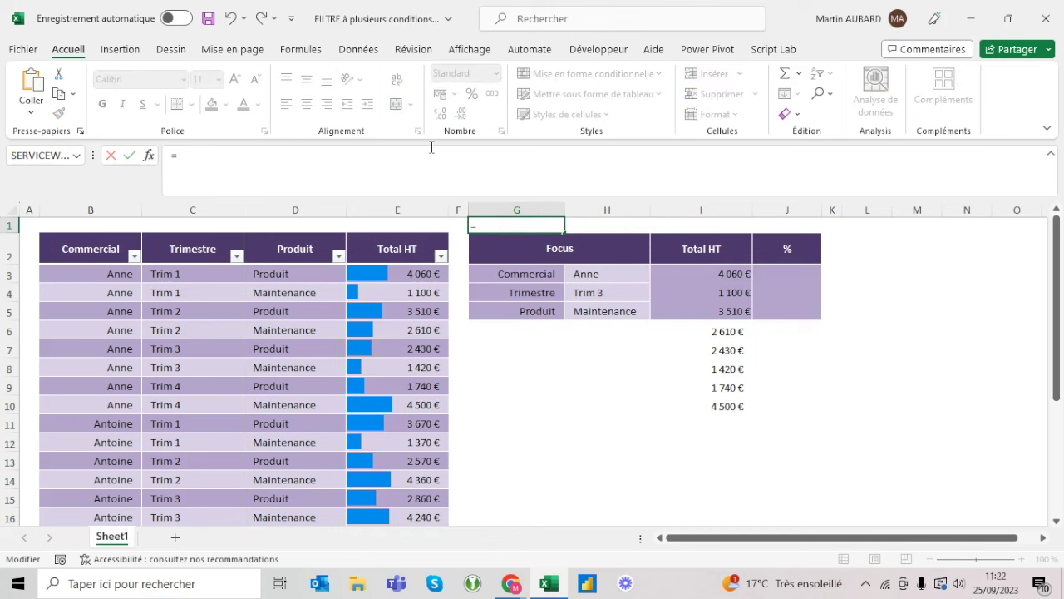
key(BackSpace)
text(co)
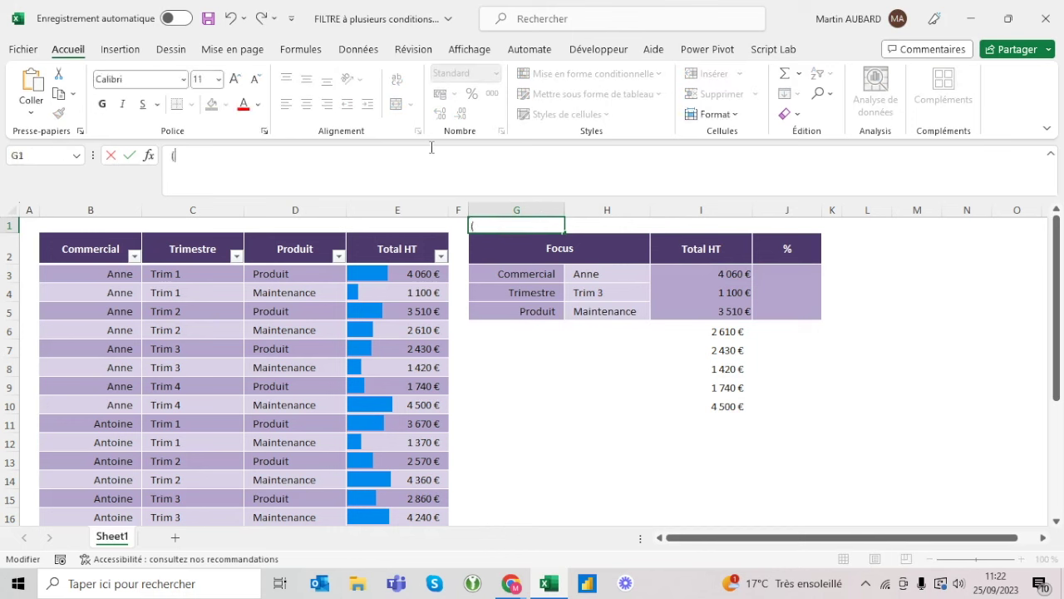
text(ndition 1))
text(*(conditon 2)
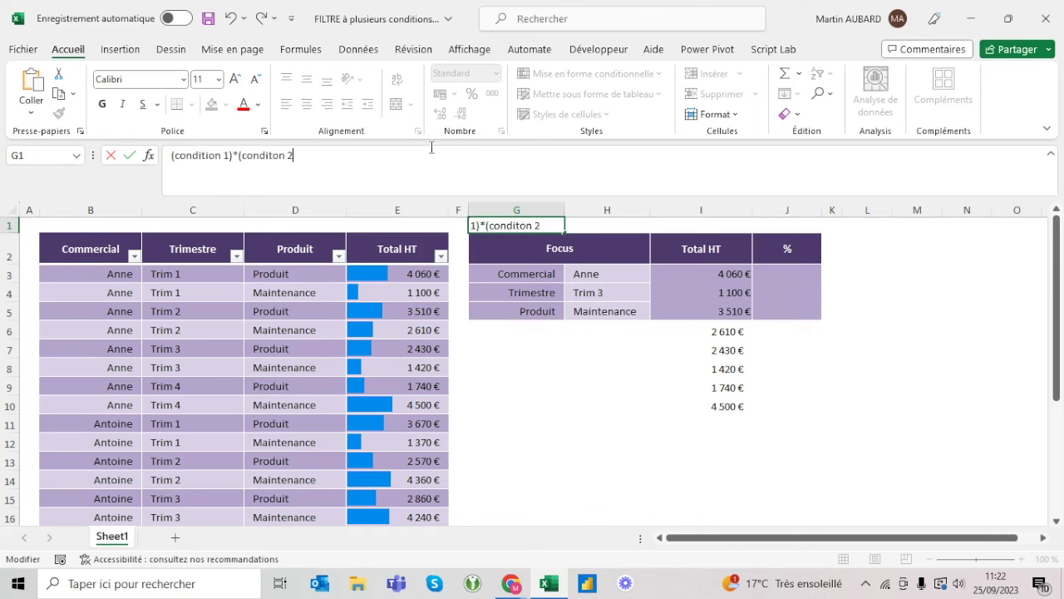
key(BackSpace)
key(BackSpace)
text(ion2)
text(2)*(c)
text(ondition)
text(??)
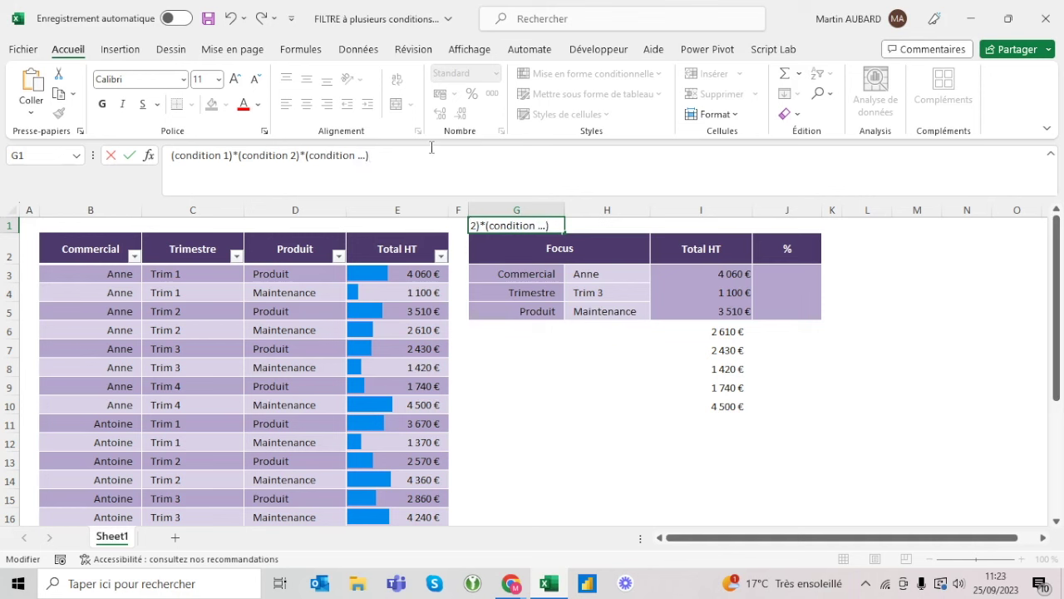
text((condito)
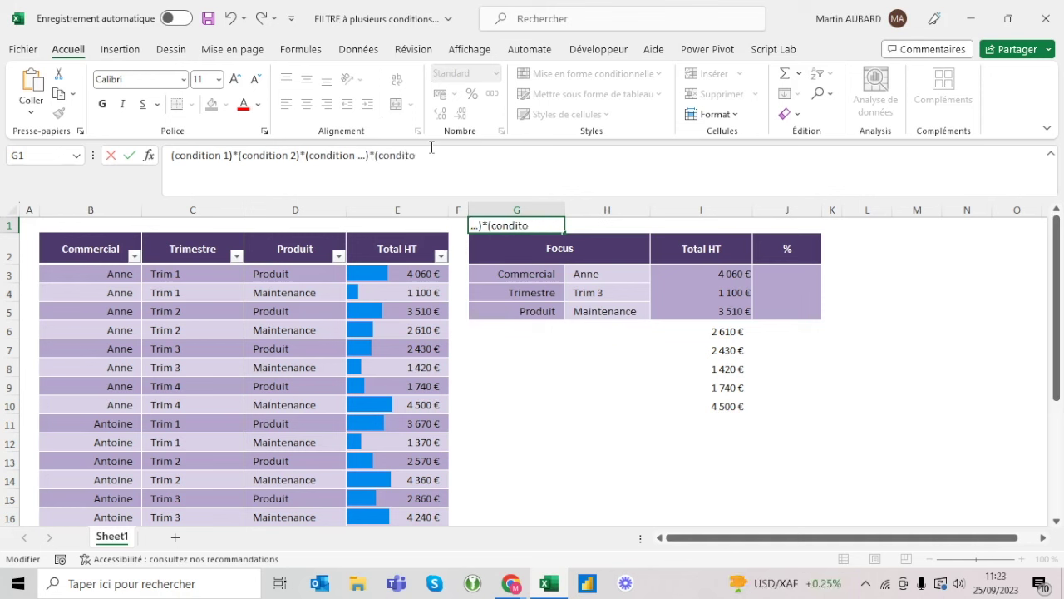
key(BackSpace)
text(ion N)
click(240, 157)
key(Escape)
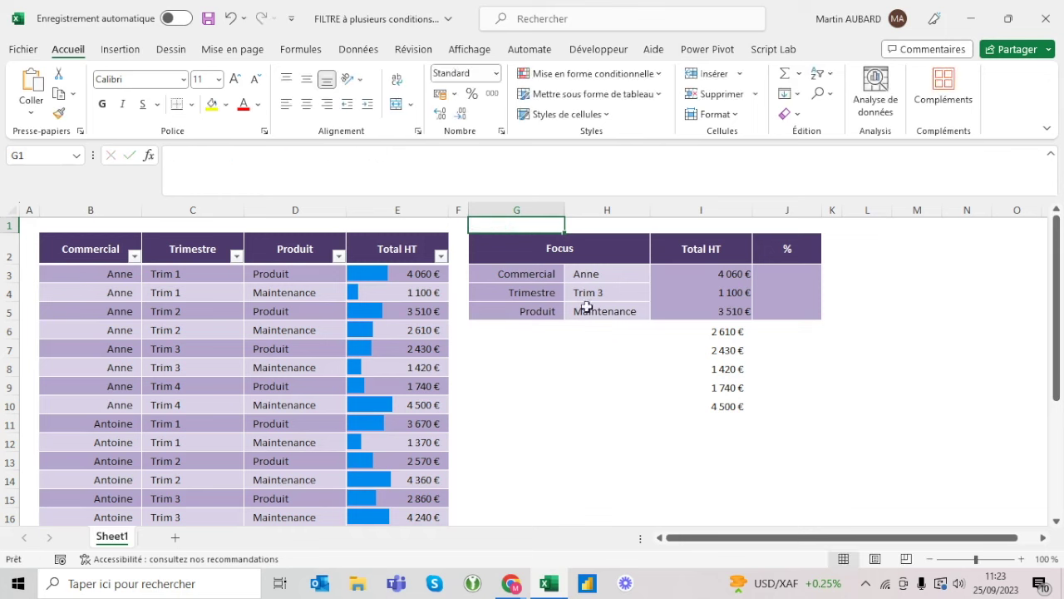
drag(601, 276, 597, 303)
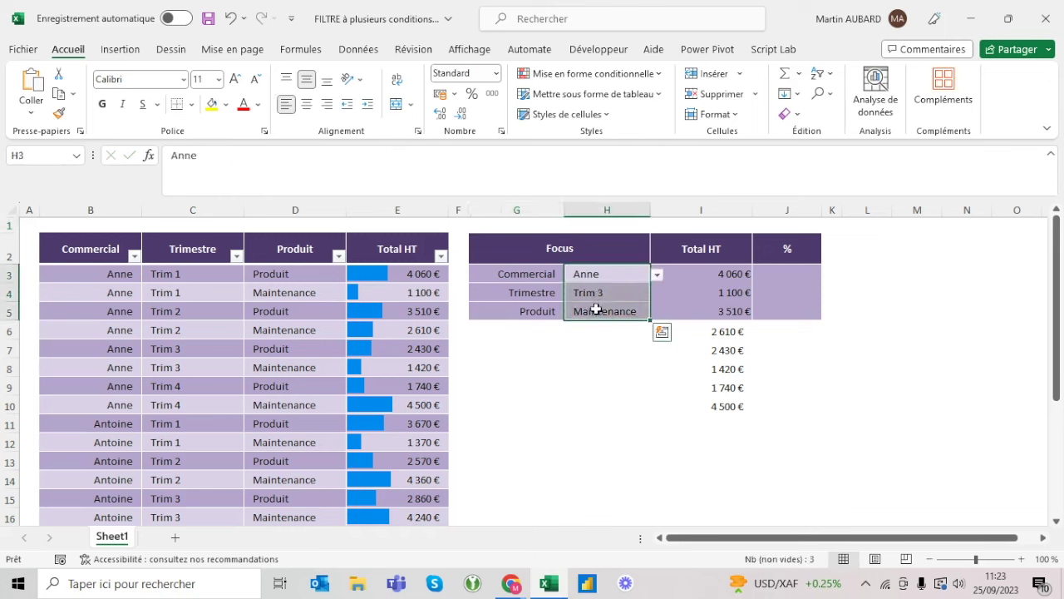
Step: Wrap the Commercial condition in I3's FILTRE formula in parentheses
click(701, 275)
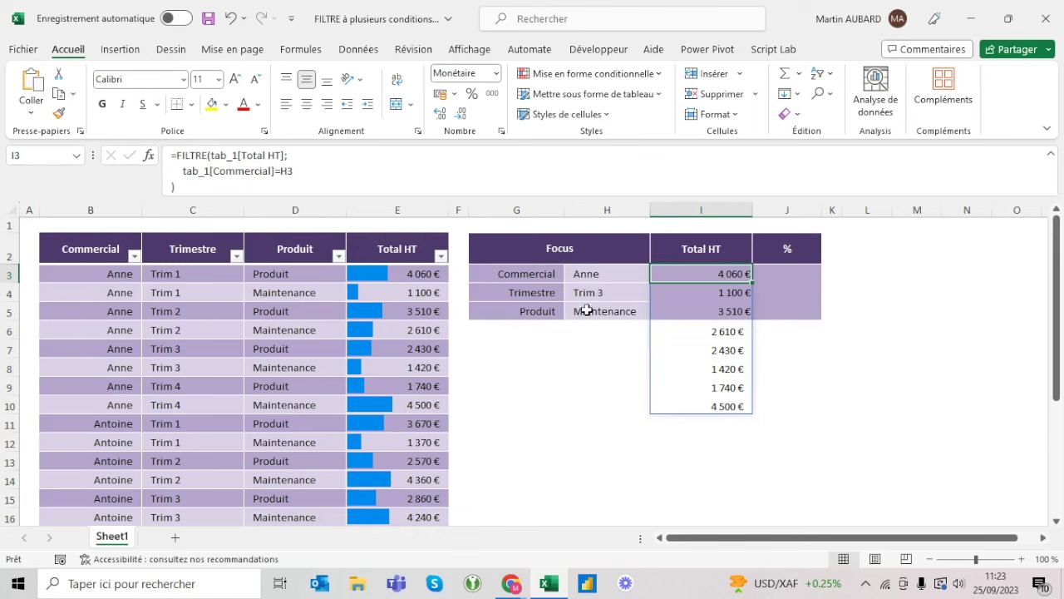
click(316, 169)
text())
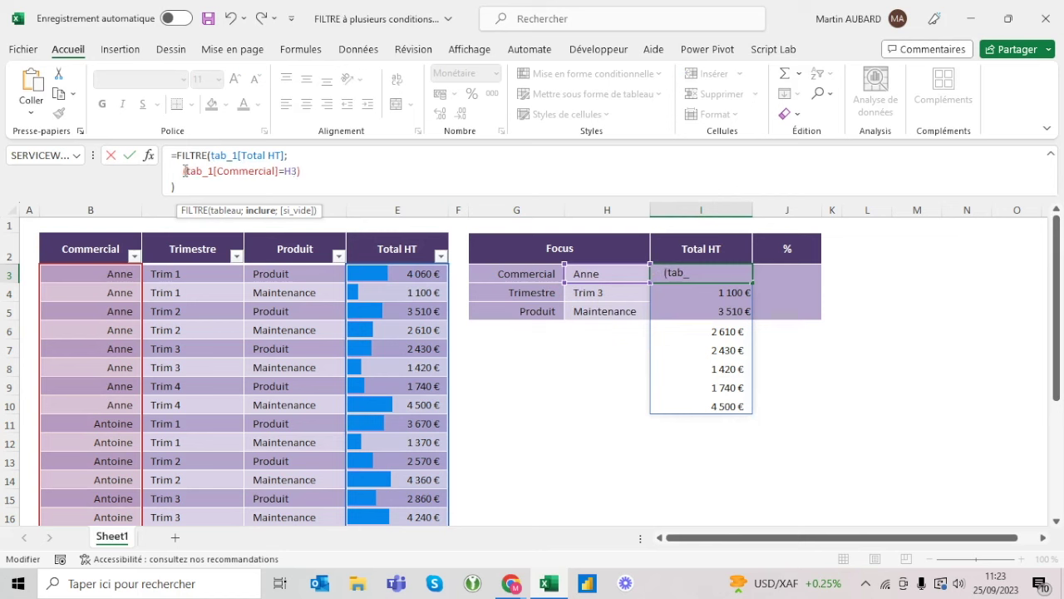
key(ctrl+Return)
Step: Append *(tab_1[Trimestre]=H4) to the filter and check Anne's two Trim 3 rows
click(314, 170)
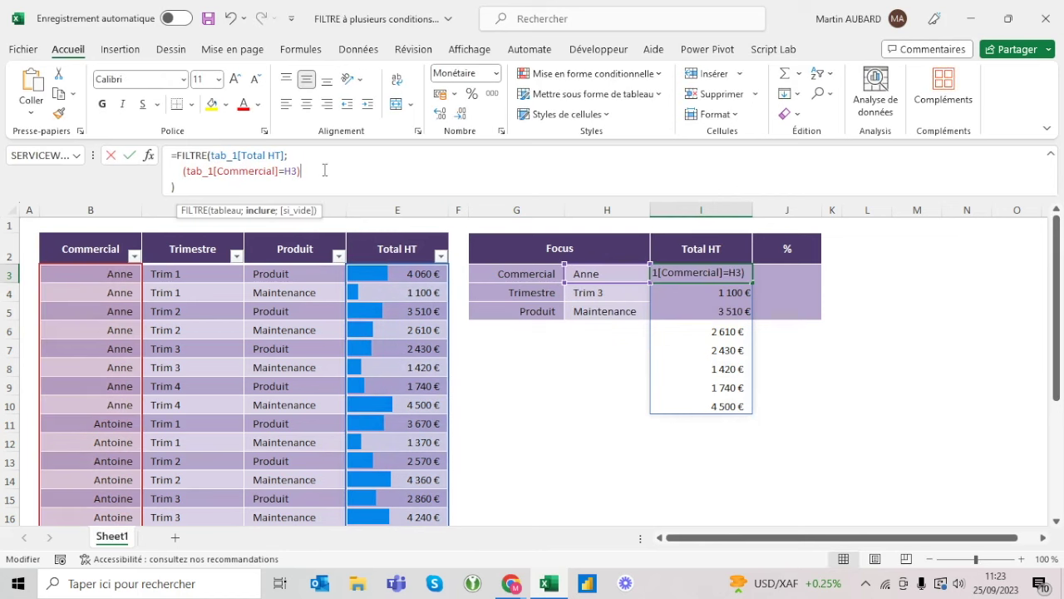
text(*()
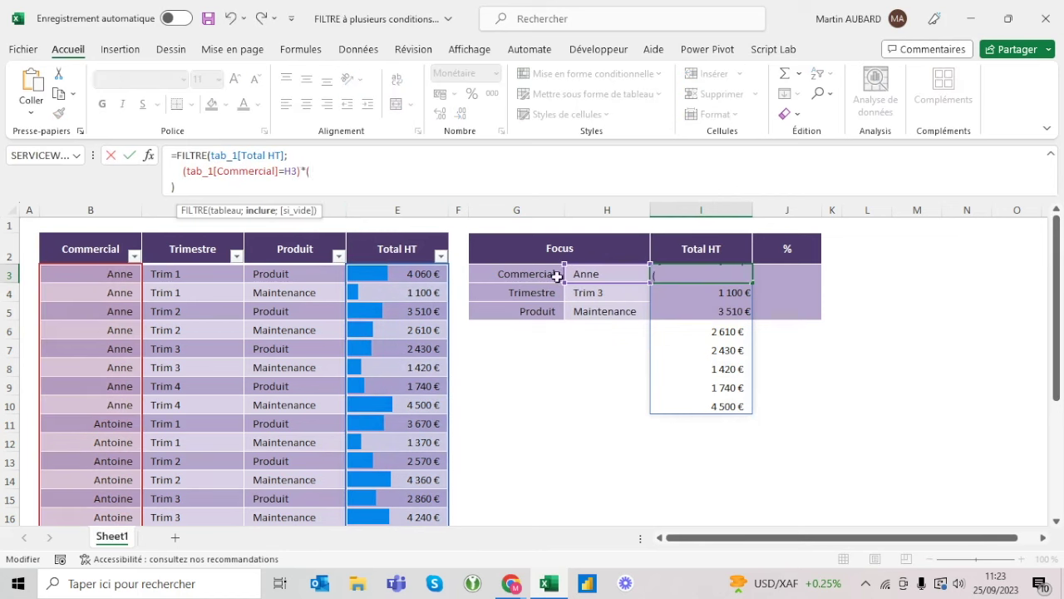
click(207, 237)
key(BackSpace)
text(]=)
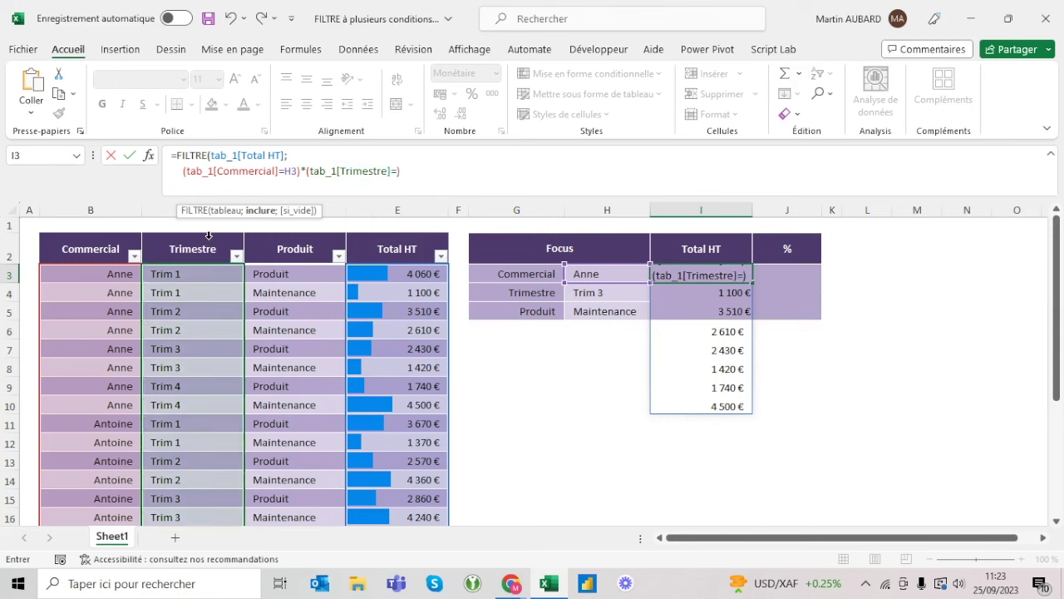
click(618, 295)
text())
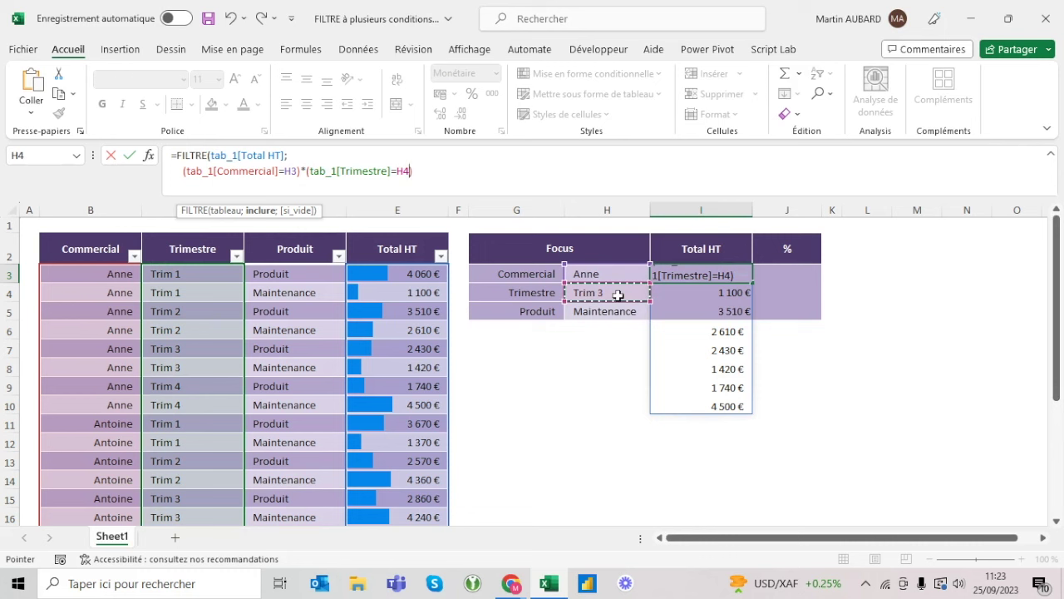
key(alt+Return)
text())
key(ctrl+Return)
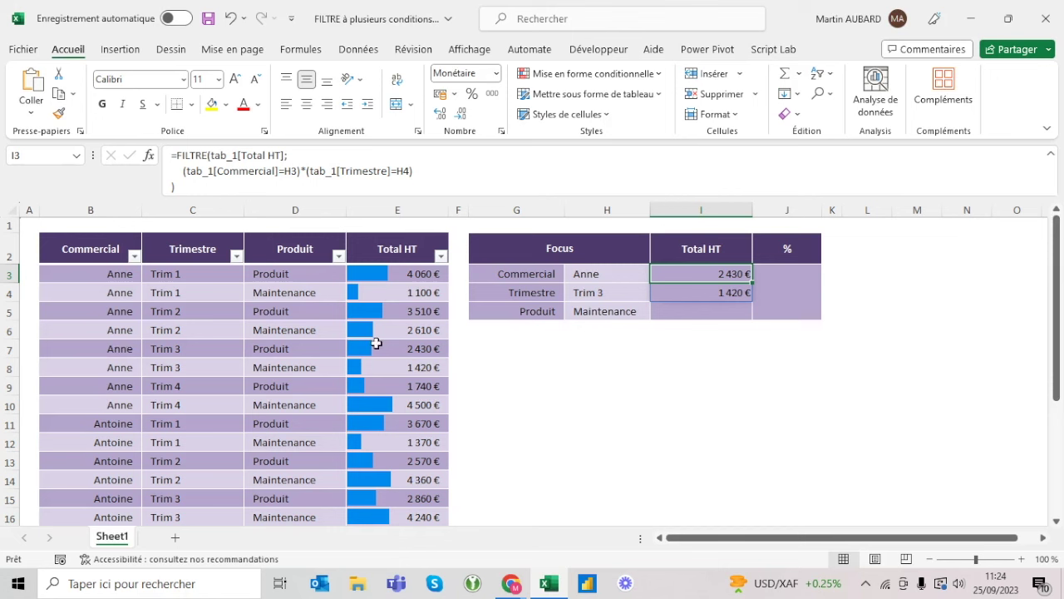
click(120, 345)
drag(120, 344, 394, 367)
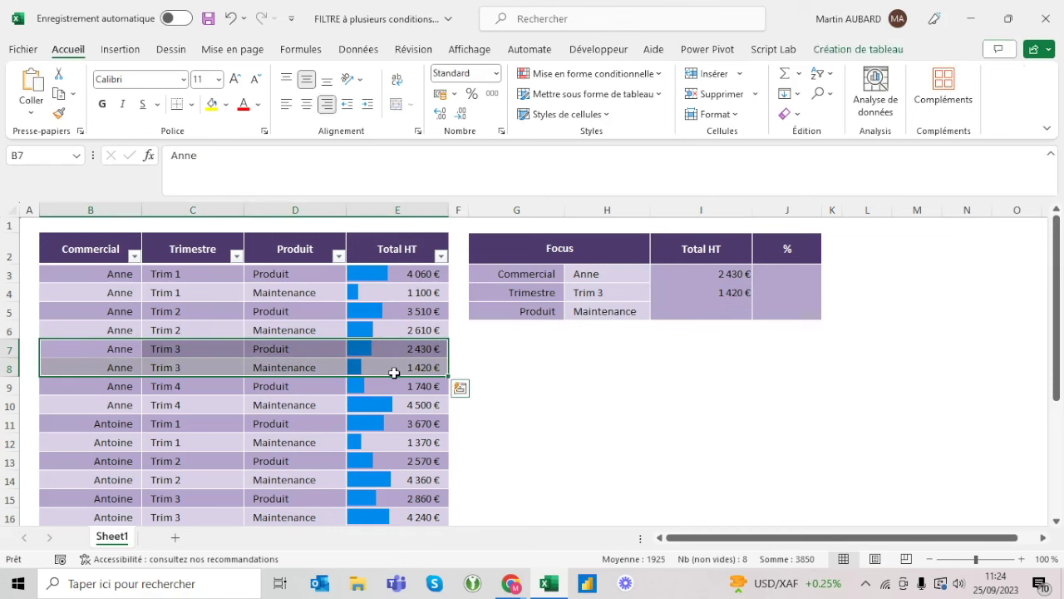
Step: Add a third FILTRE condition matching the Produit column to H5 in I3's Total HT formula
click(725, 272)
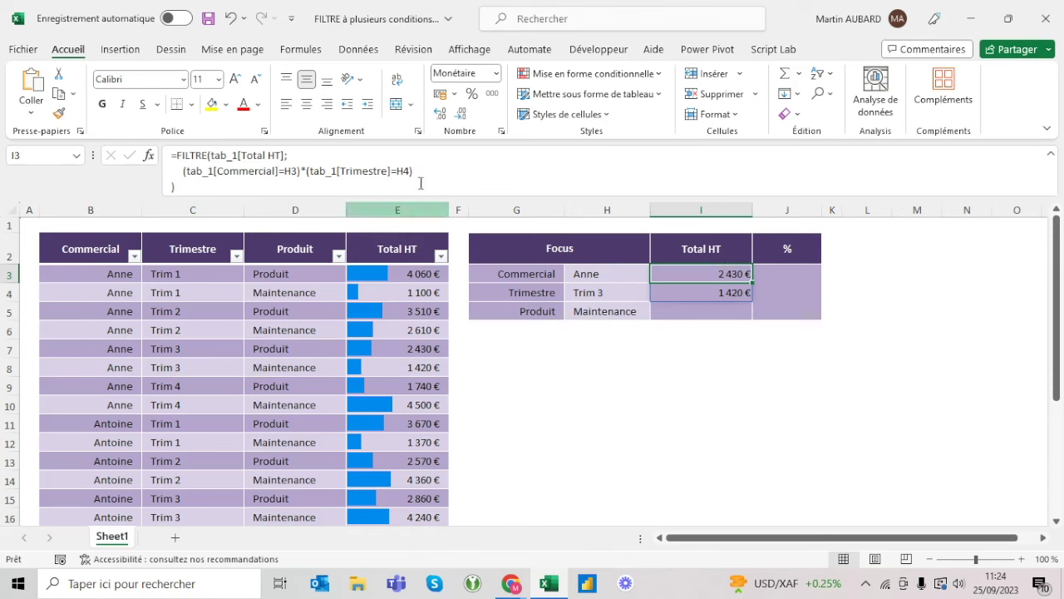
click(448, 170)
text(*()
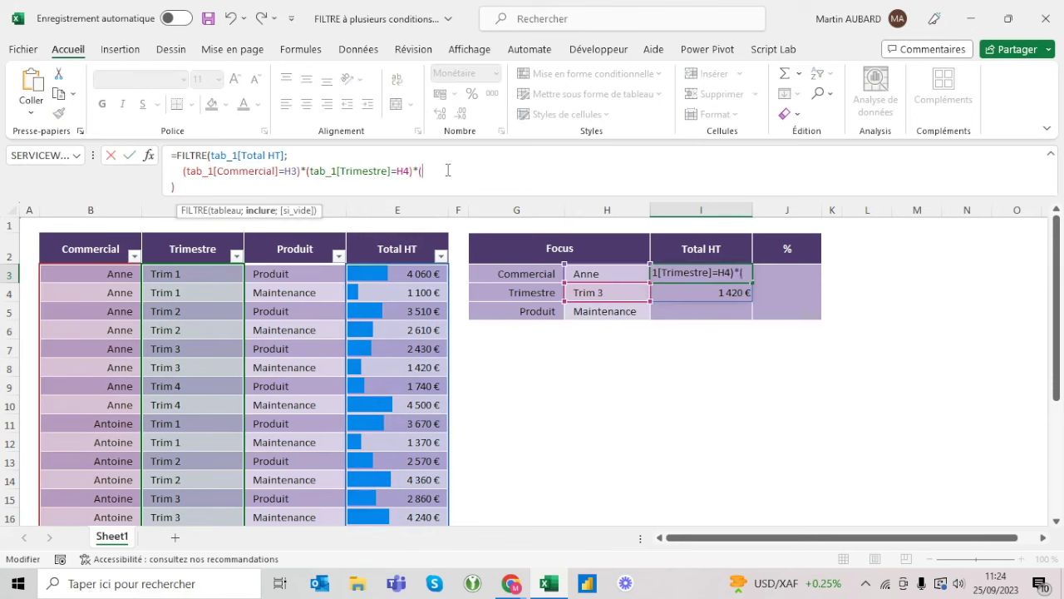
click(303, 233)
text(=)
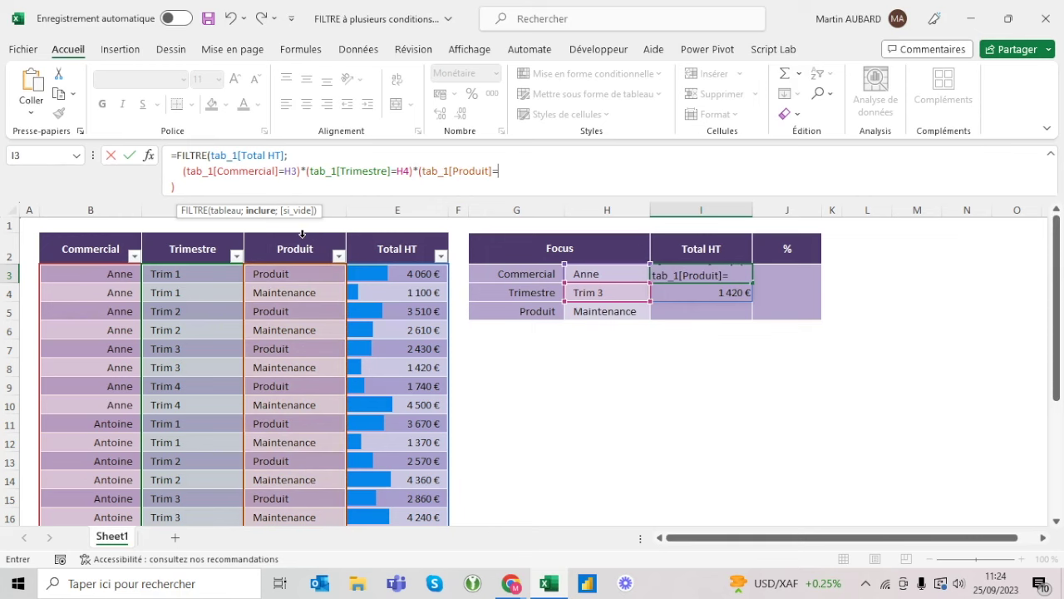
click(626, 312)
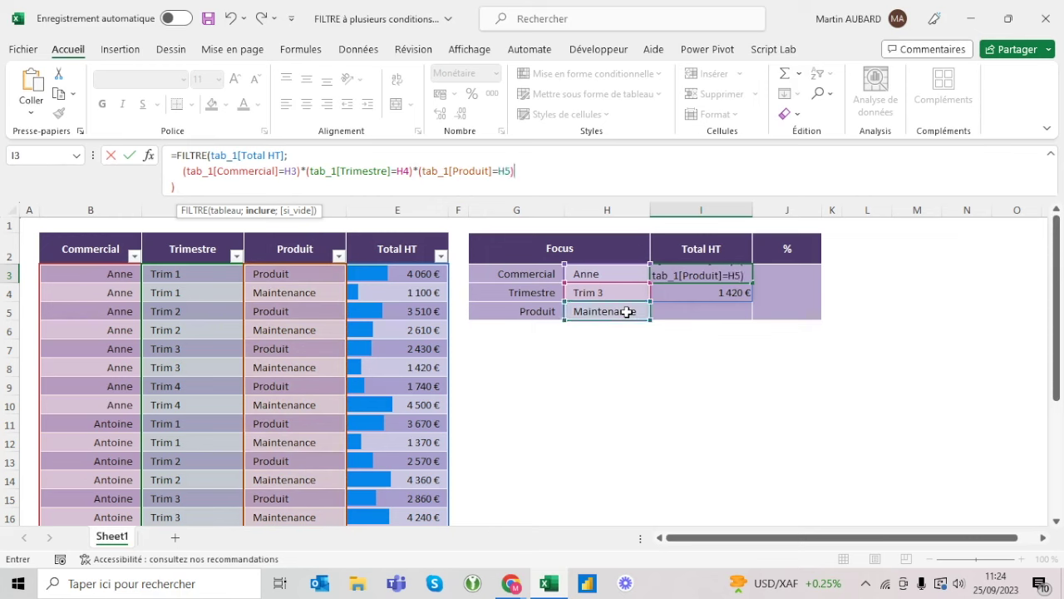
key(Return)
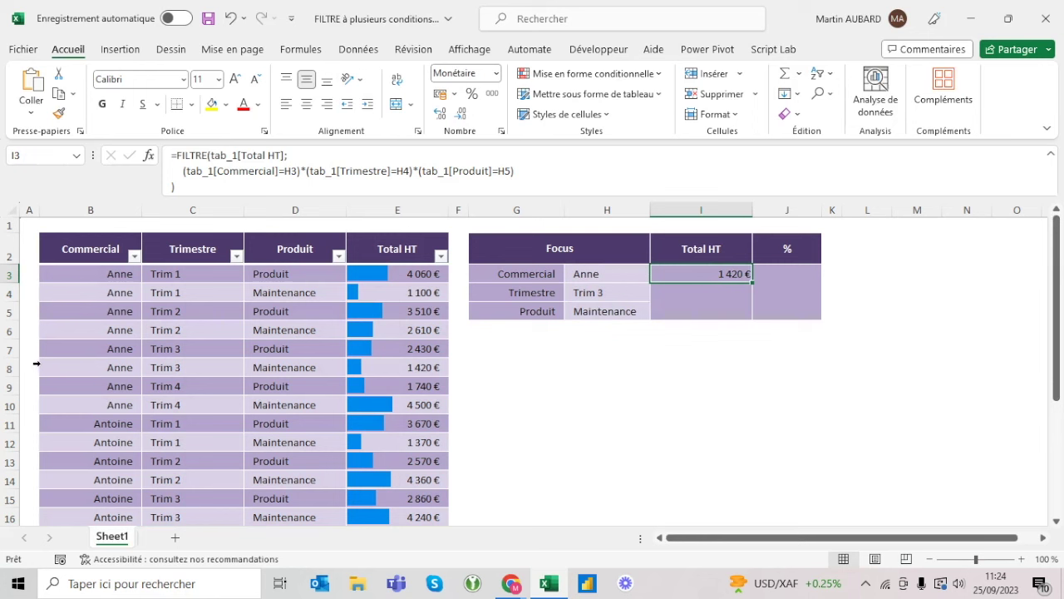
click(5, 368)
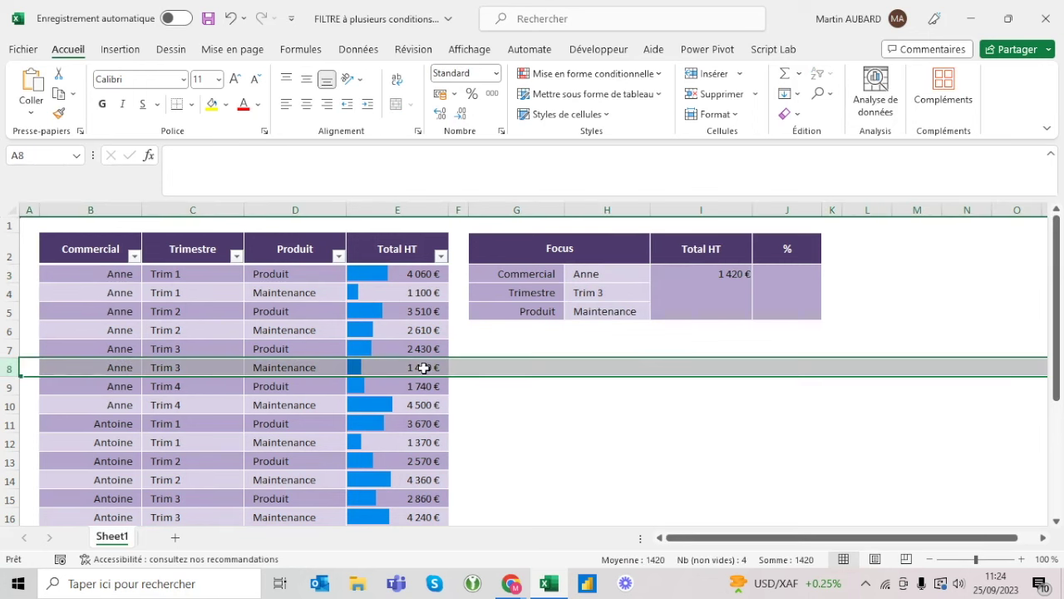
click(418, 367)
Step: Set the Focus criteria to Antoine, Trim 1 and Produit, and compare with row 11 (3 670 €)
click(587, 271)
click(657, 274)
click(605, 304)
click(619, 293)
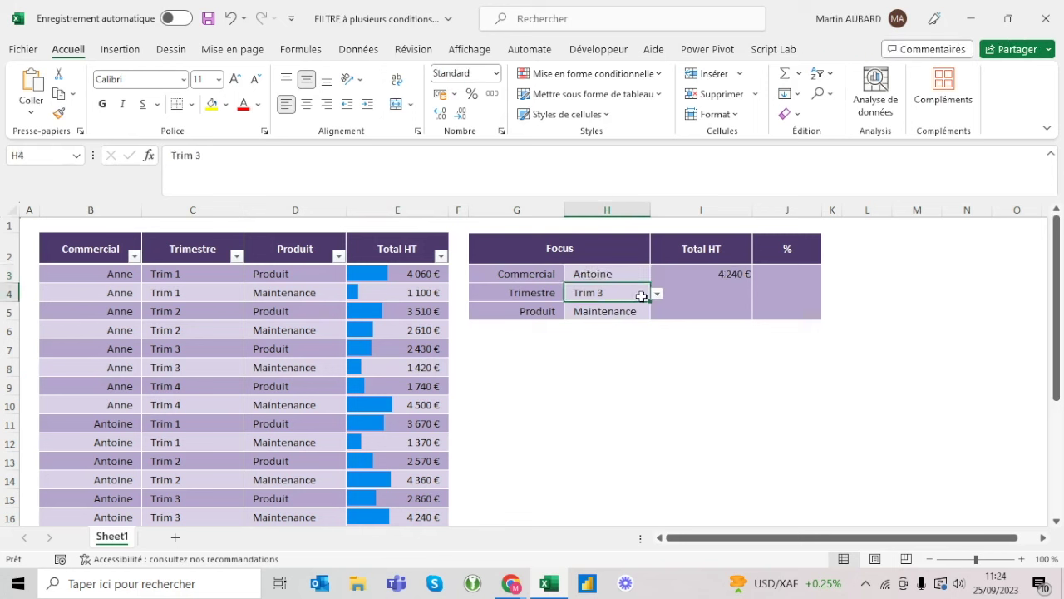
click(658, 293)
click(618, 310)
click(612, 310)
click(657, 312)
click(611, 329)
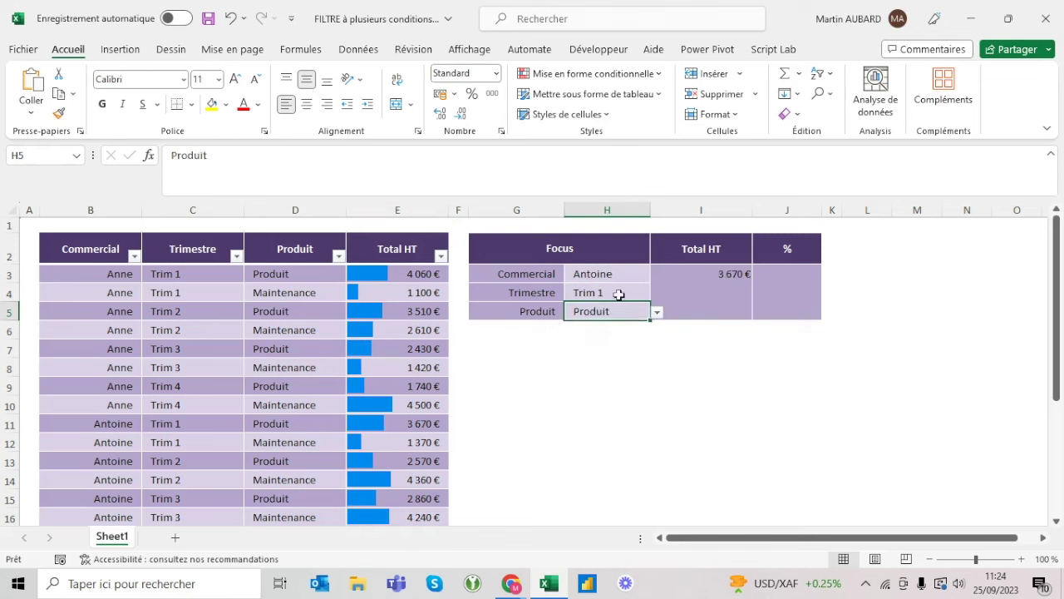
click(10, 423)
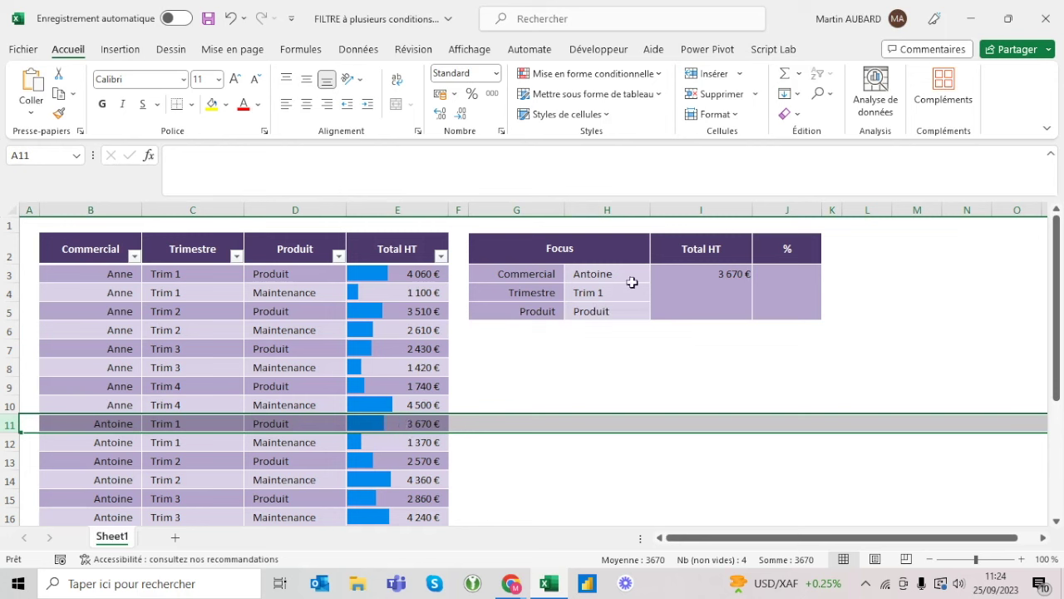
Step: Clear the Produit criterion in H5, turning Total HT into #CALC!
click(674, 279)
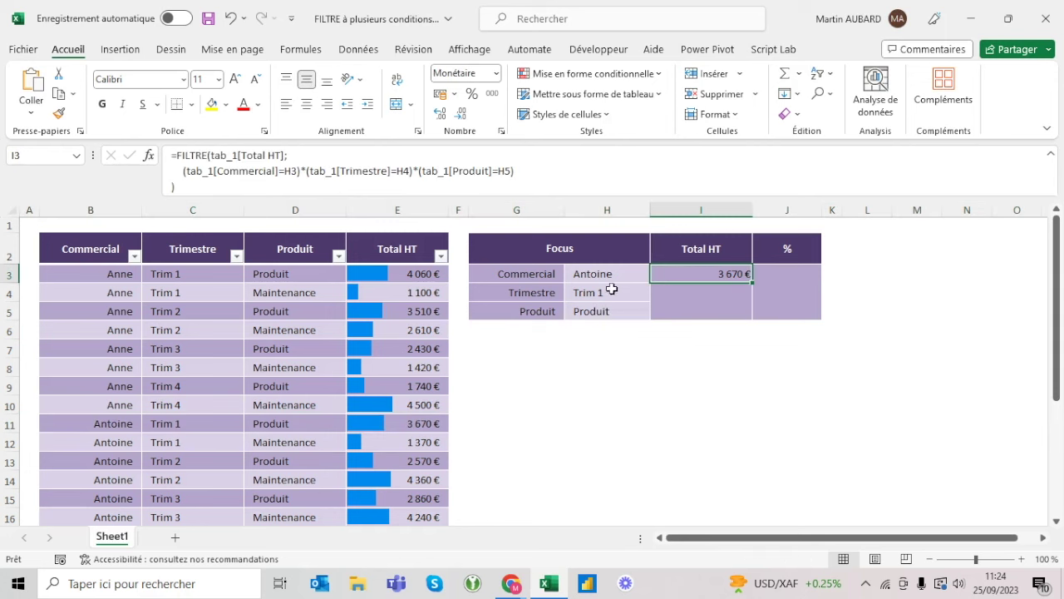
click(592, 311)
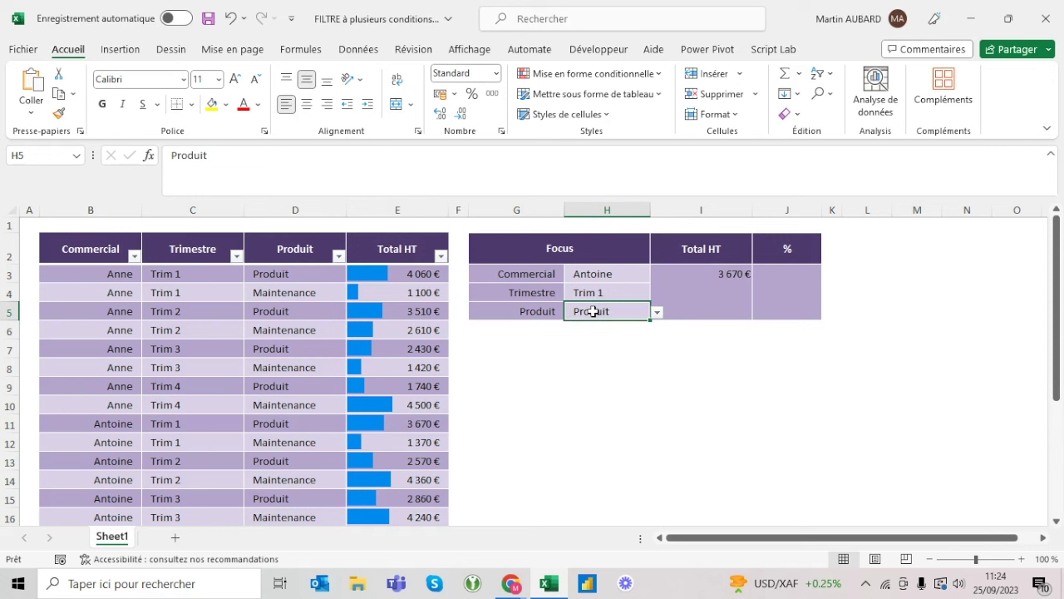
key(Delete)
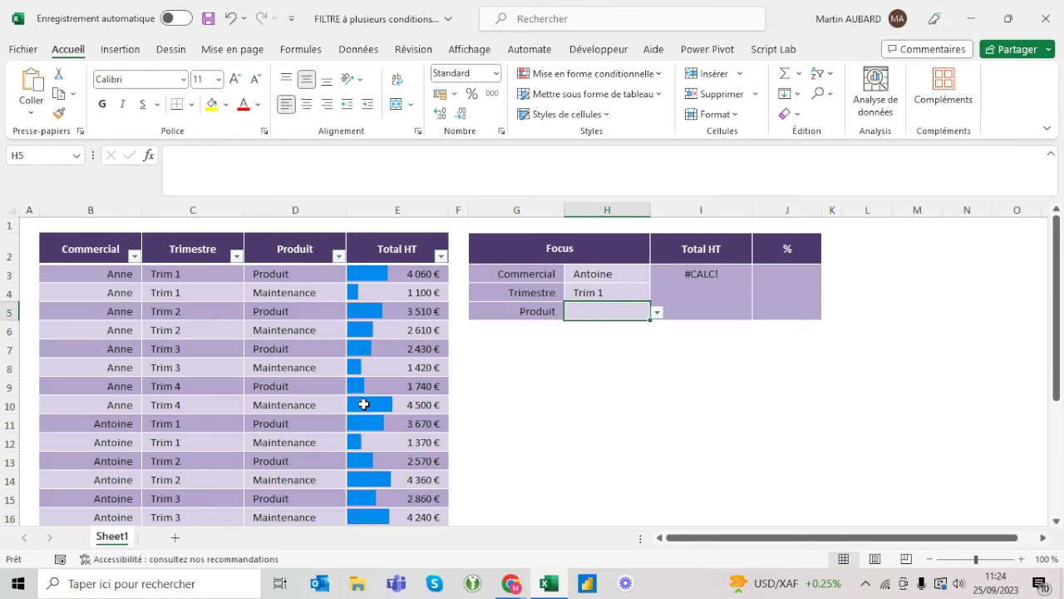
Step: Choose Anne and Trim 2 with Produit left blank, and check Anne's Trim 2 amounts in E5:E6
click(604, 274)
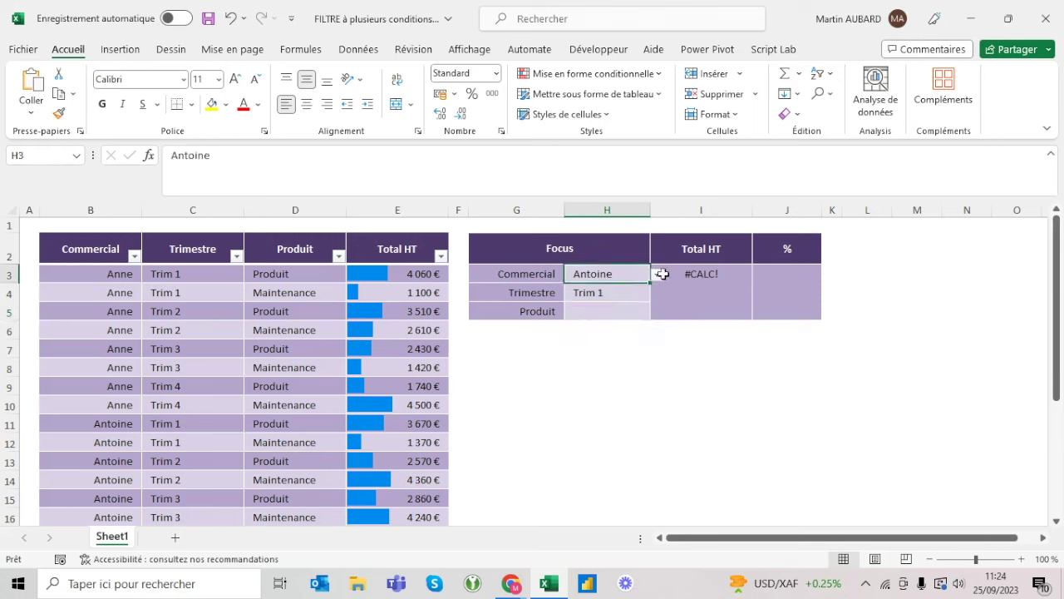
click(657, 275)
click(621, 290)
click(628, 292)
click(657, 292)
click(607, 324)
click(605, 314)
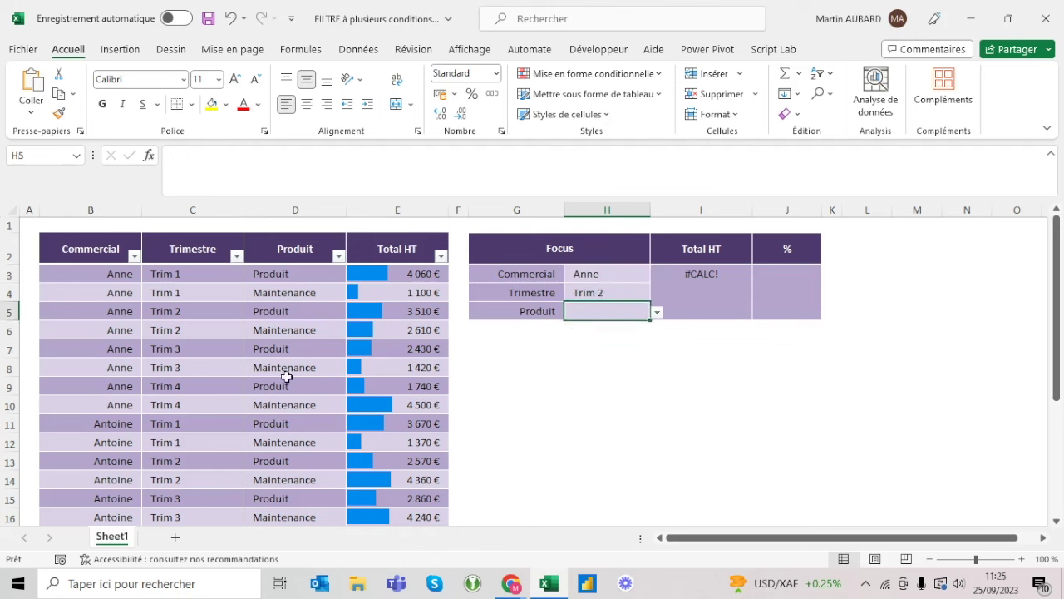
click(414, 311)
drag(414, 311, 411, 329)
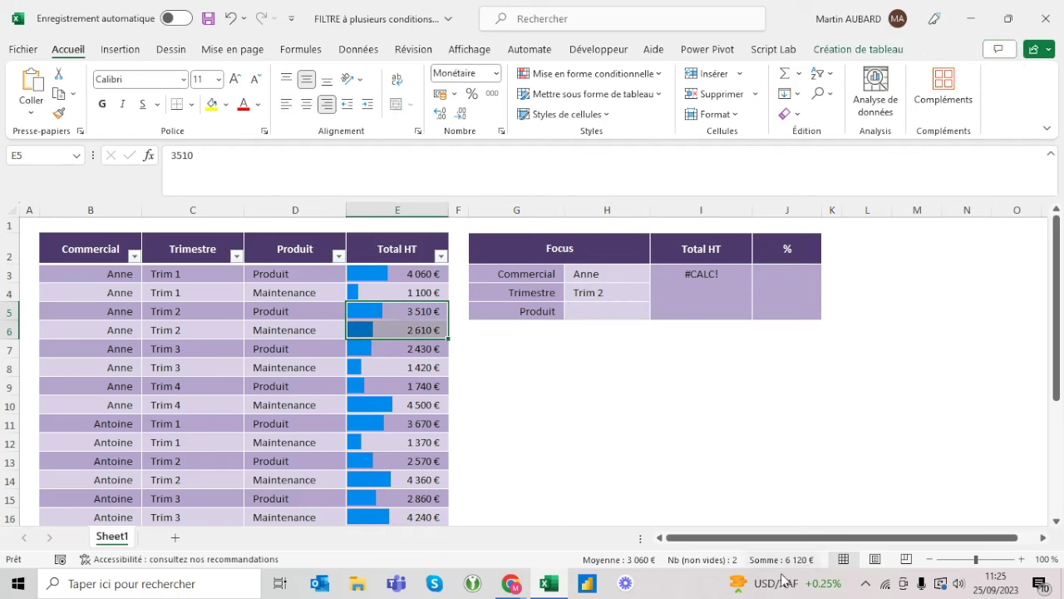
click(686, 276)
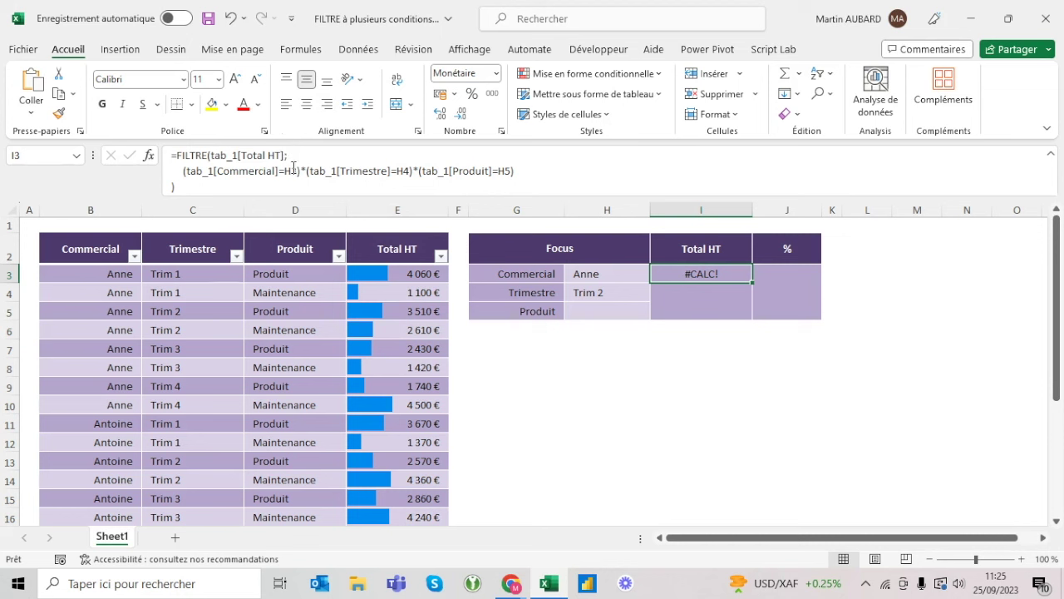
Step: Put each FILTRE condition of I3's formula on its own line and enlarge the formula bar
click(611, 278)
key(Right)
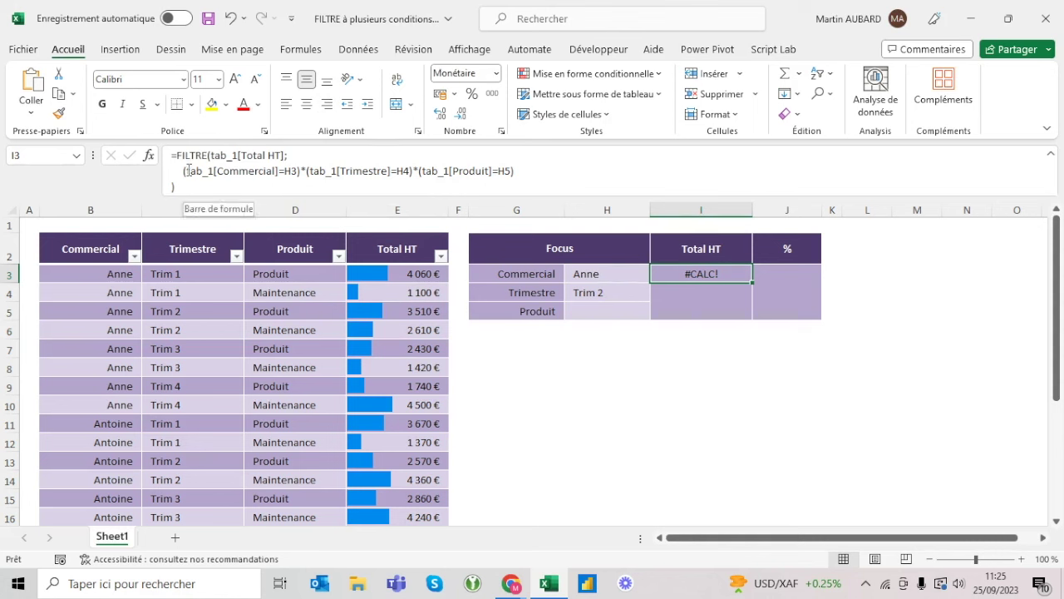
click(189, 171)
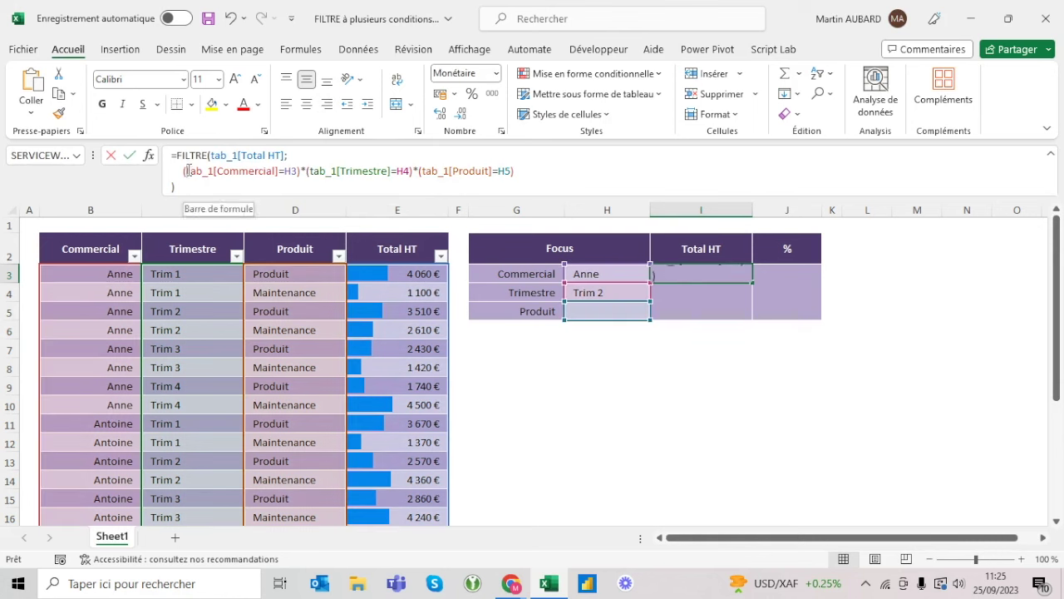
click(305, 171)
key(alt+Return)
click(293, 186)
key(alt+Return)
key(Return)
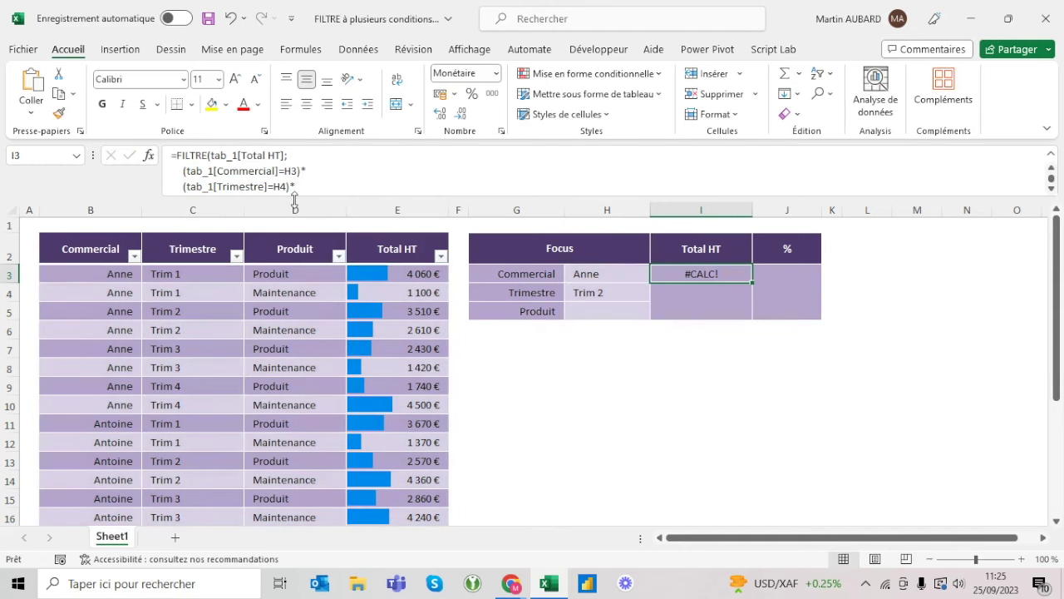
drag(295, 198, 294, 233)
click(321, 166)
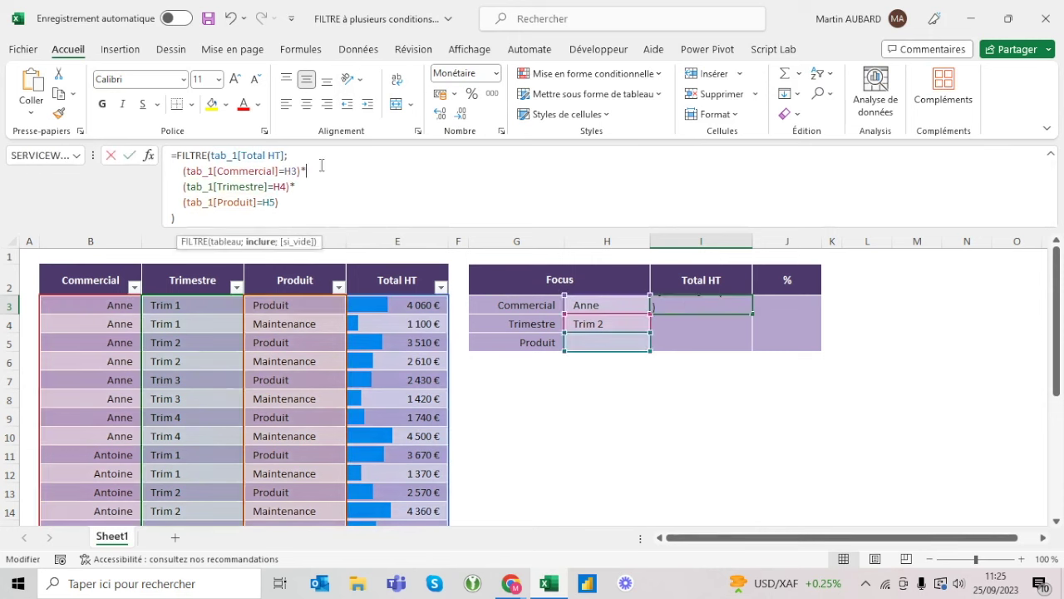
key(Escape)
Step: Wrap the Commercial condition as si(H3<>"";…;1) so a blank H3 is ignored
click(195, 171)
click(203, 187)
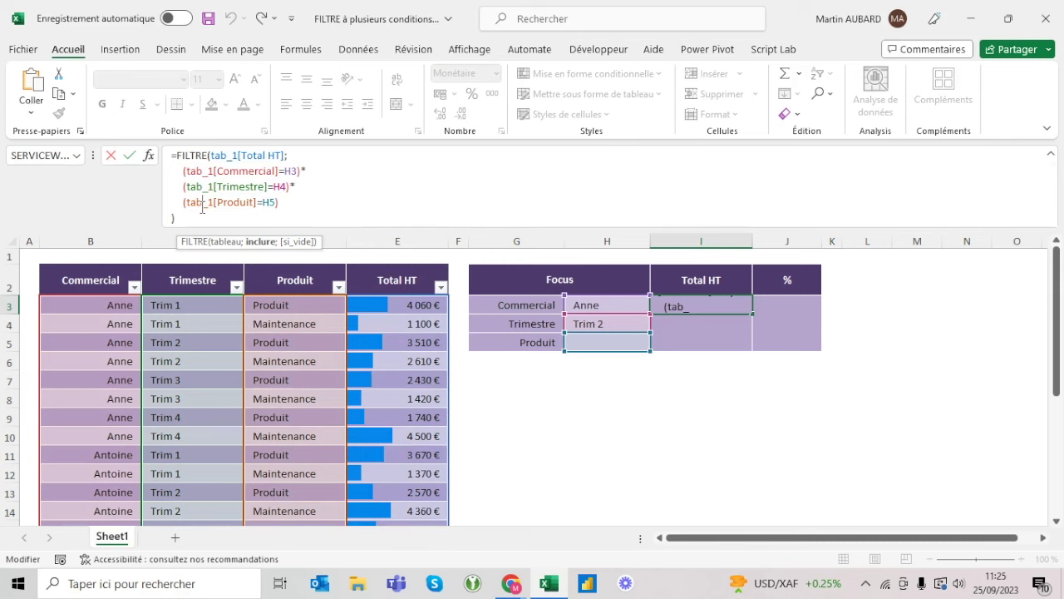
key(Escape)
click(186, 170)
text(si()
click(618, 304)
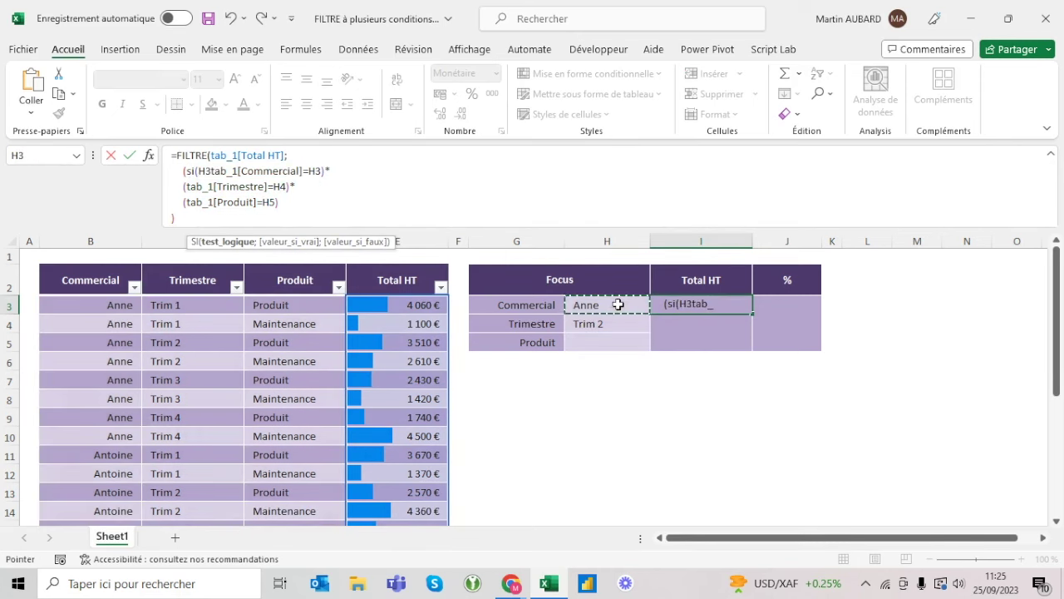
text(<>"")
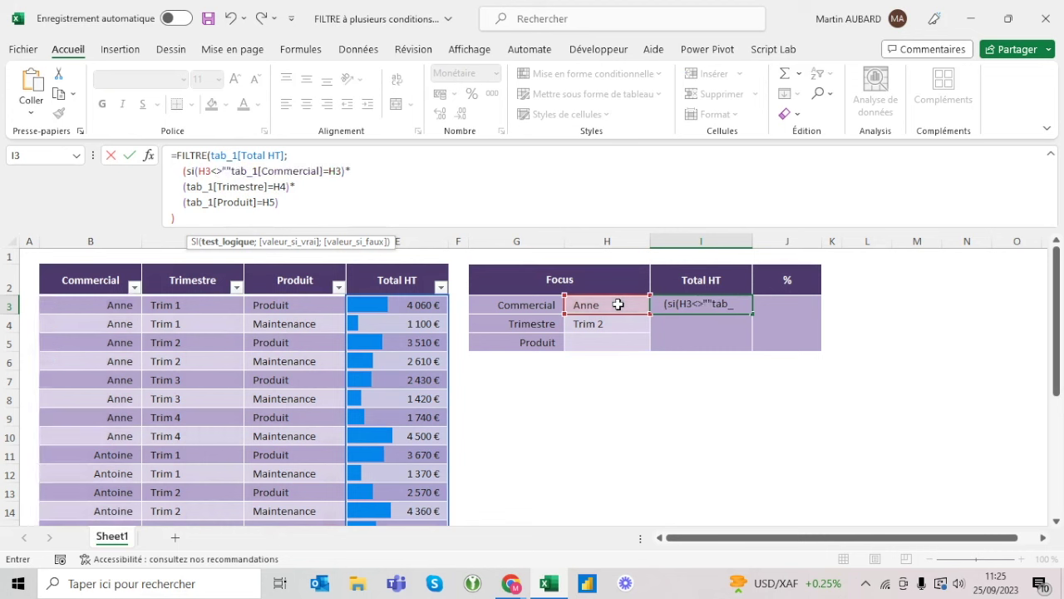
text(;)
click(187, 171)
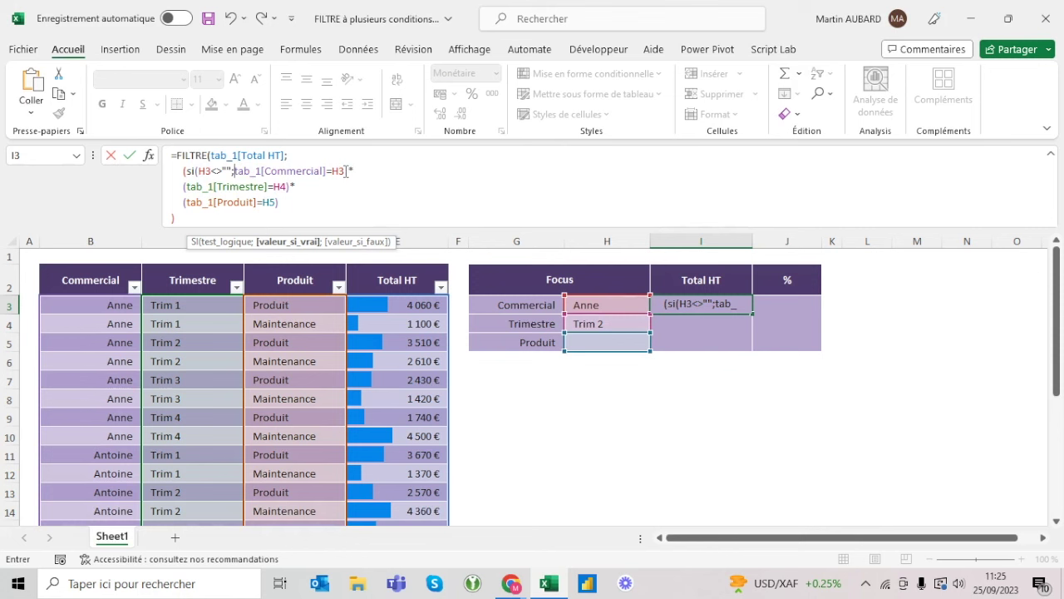
click(346, 171)
text(;)
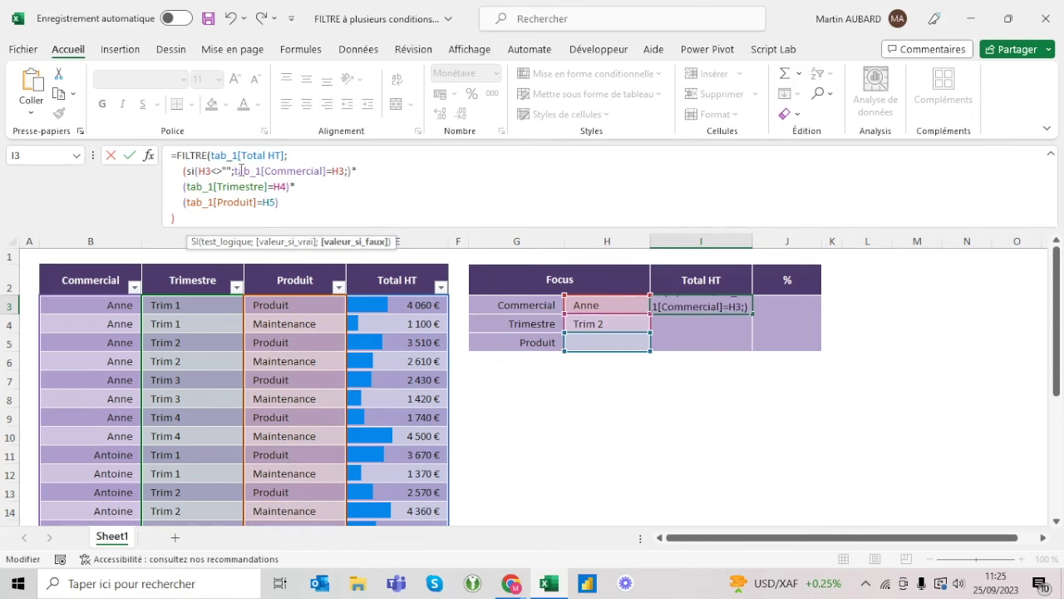
text(1)
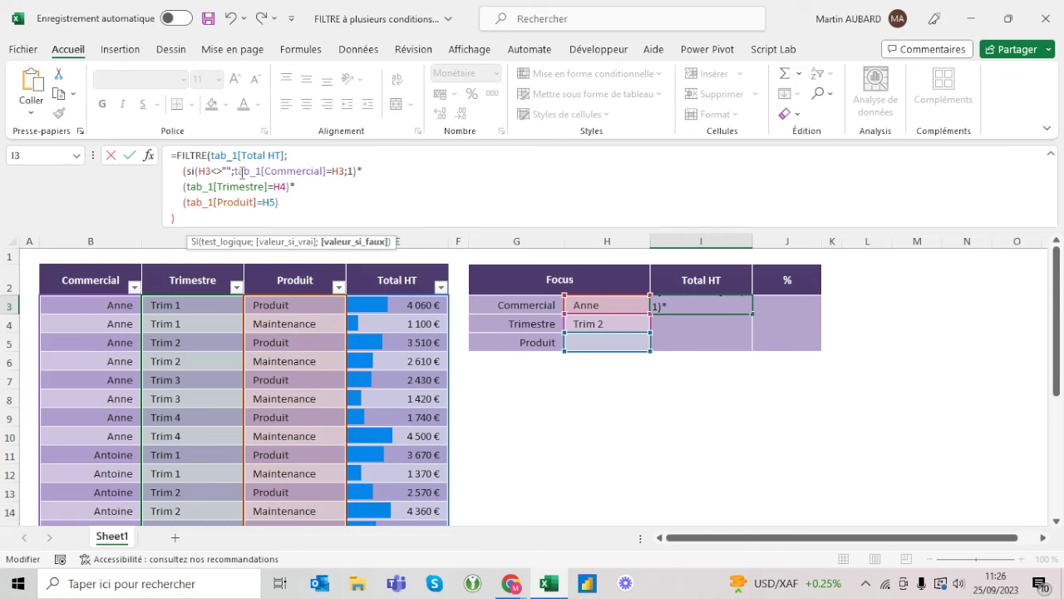
key(Down)
key(Down)
click(354, 171)
text())
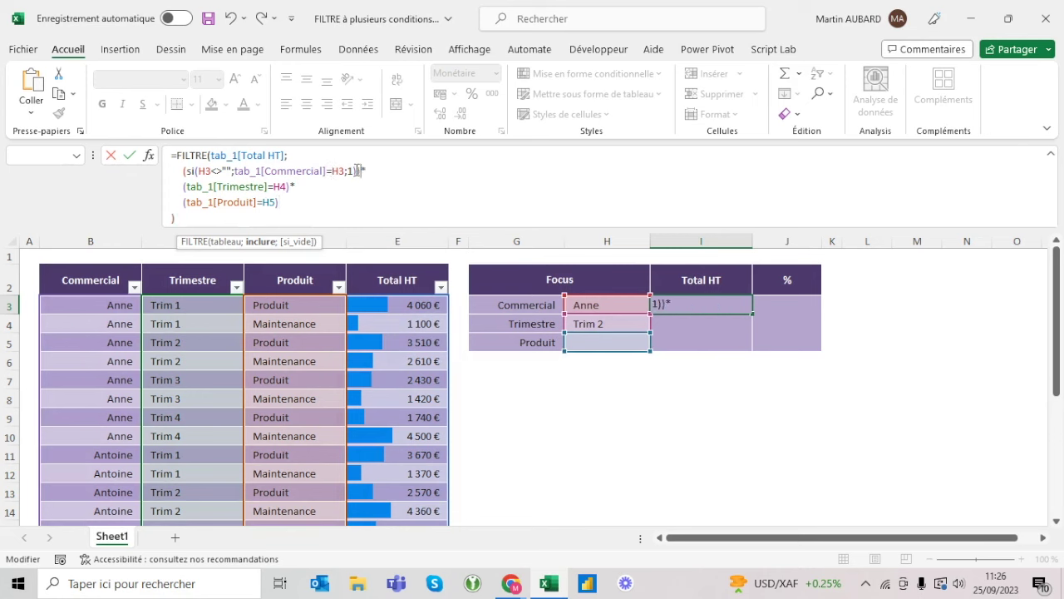
Step: Set the Produit criterion back to Produit, giving a Total HT of 3 510 €
click(607, 343)
click(657, 343)
click(620, 359)
click(619, 314)
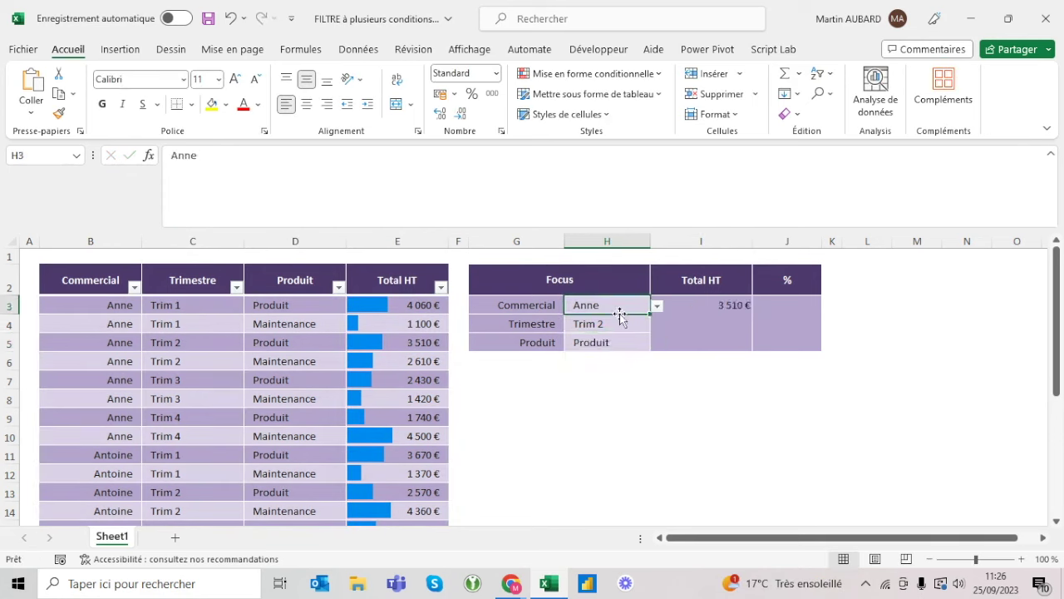
Step: Clear the Commercial criterion in H3
click(705, 308)
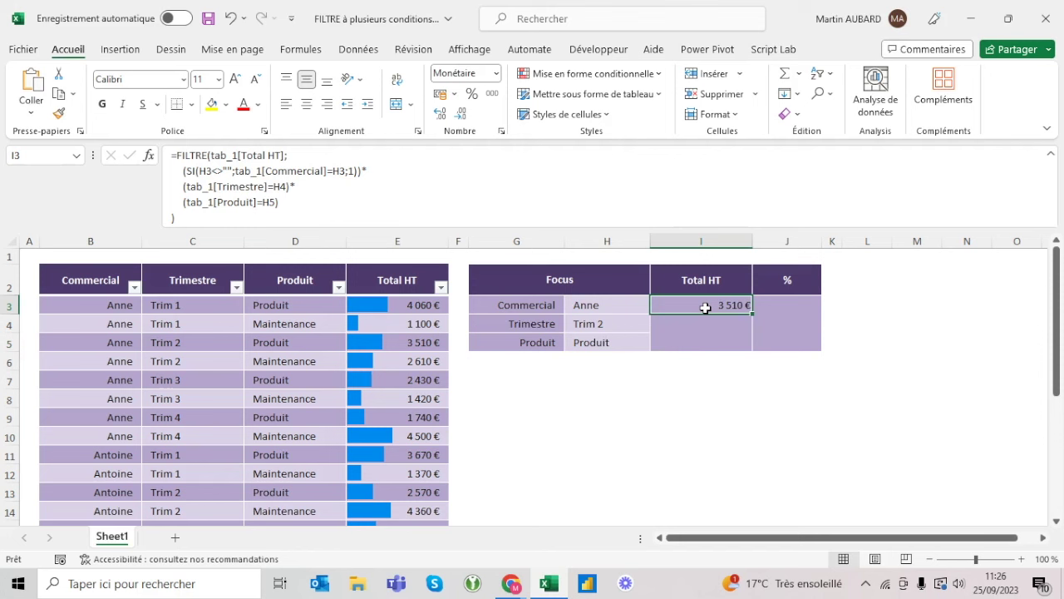
click(607, 307)
click(594, 326)
click(591, 342)
click(598, 303)
key(Delete)
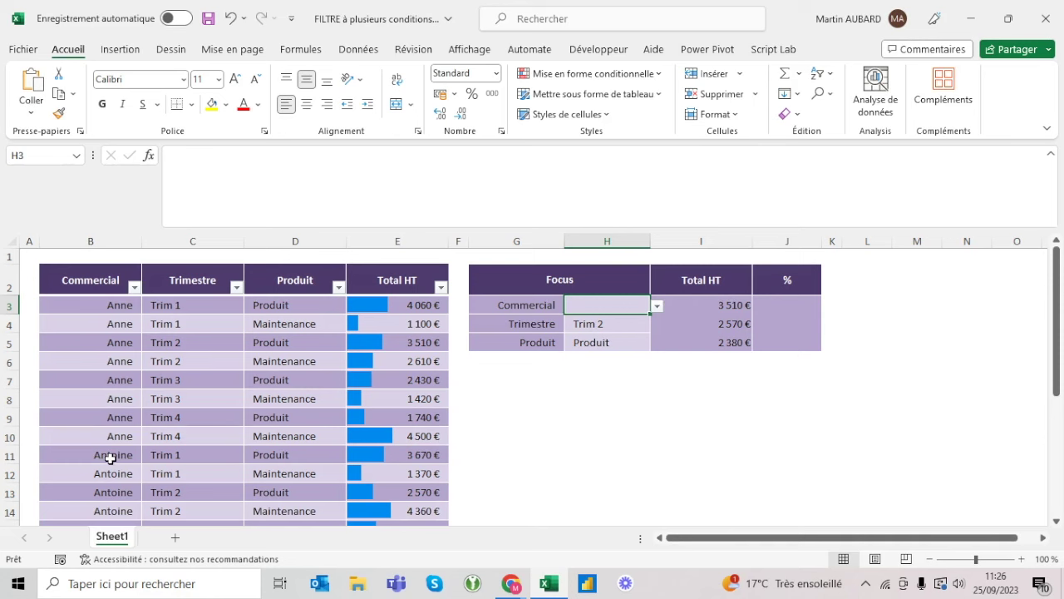
Step: Check the Trim 2 Produit amounts 3 510 €, 2 570 € and 2 380 € against the spilled I3:I5 results
scroll(155, 424, down, 3)
scroll(155, 412, up, 3)
click(594, 321)
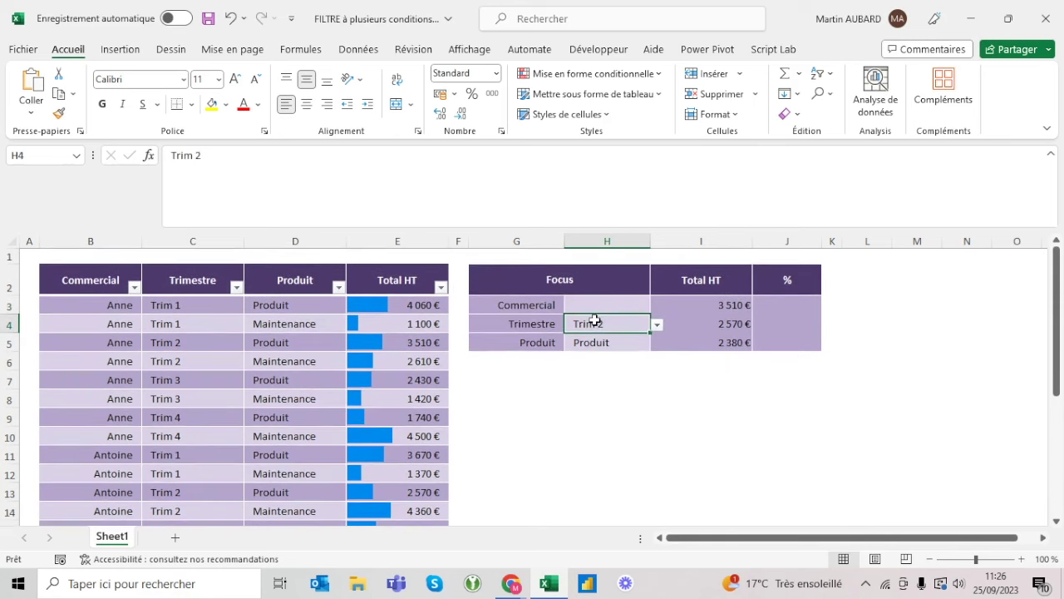
click(400, 343)
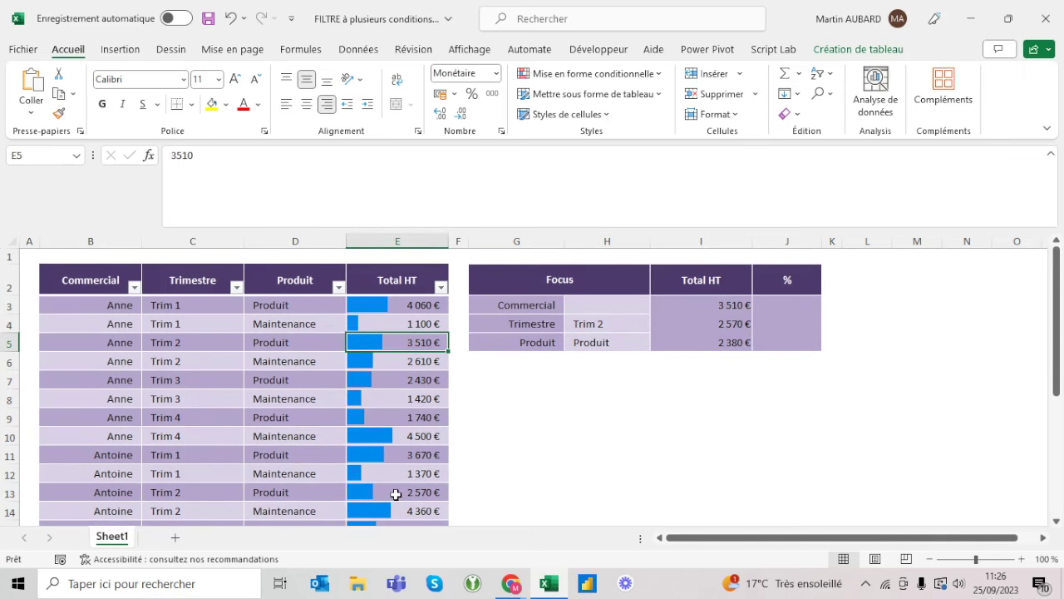
click(396, 494)
scroll(396, 494, down, 4)
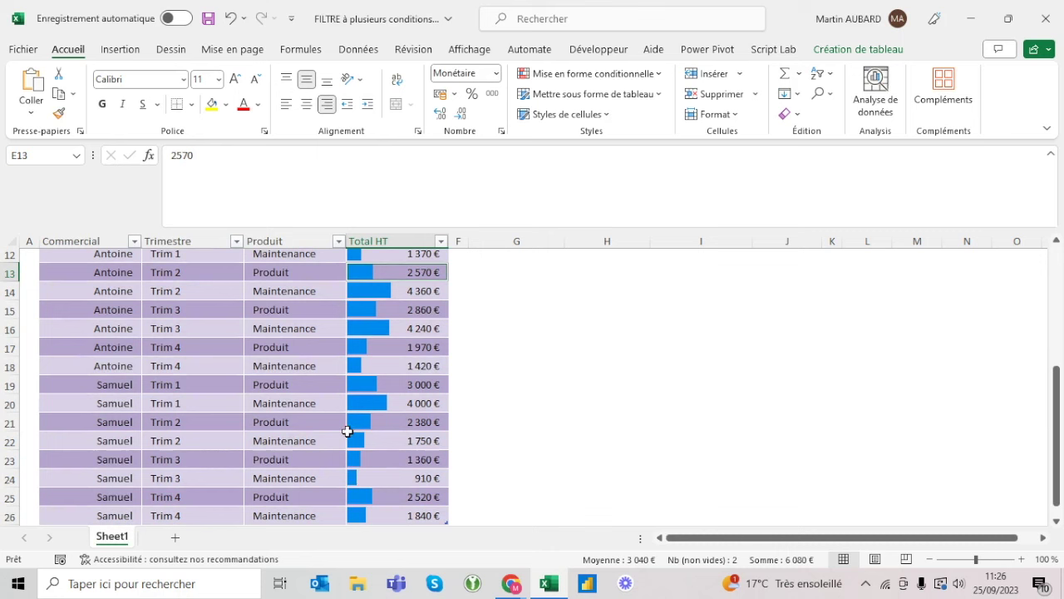
click(417, 421)
scroll(421, 418, up, 4)
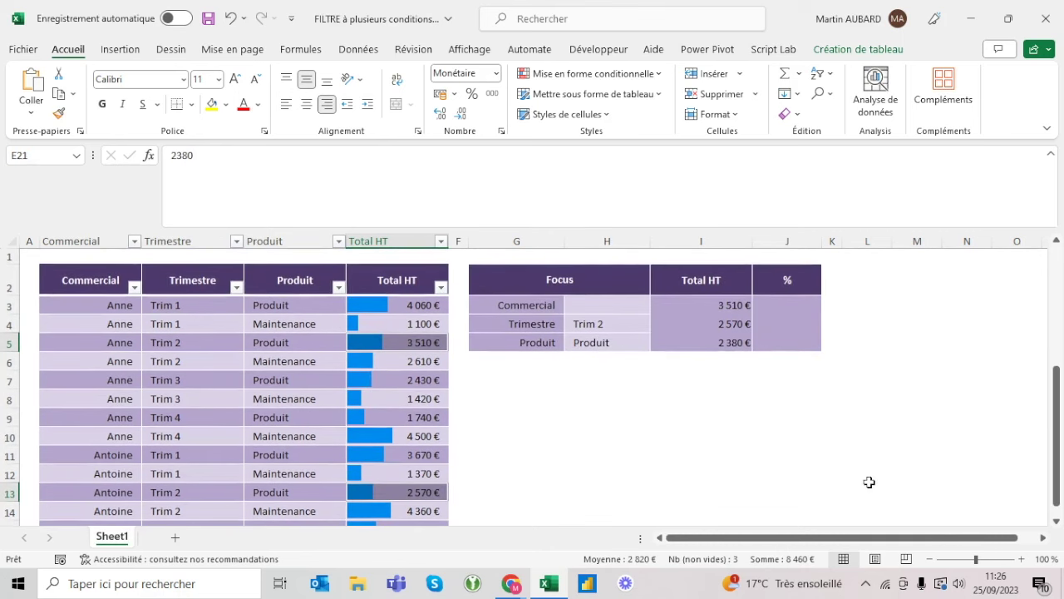
drag(725, 305, 720, 344)
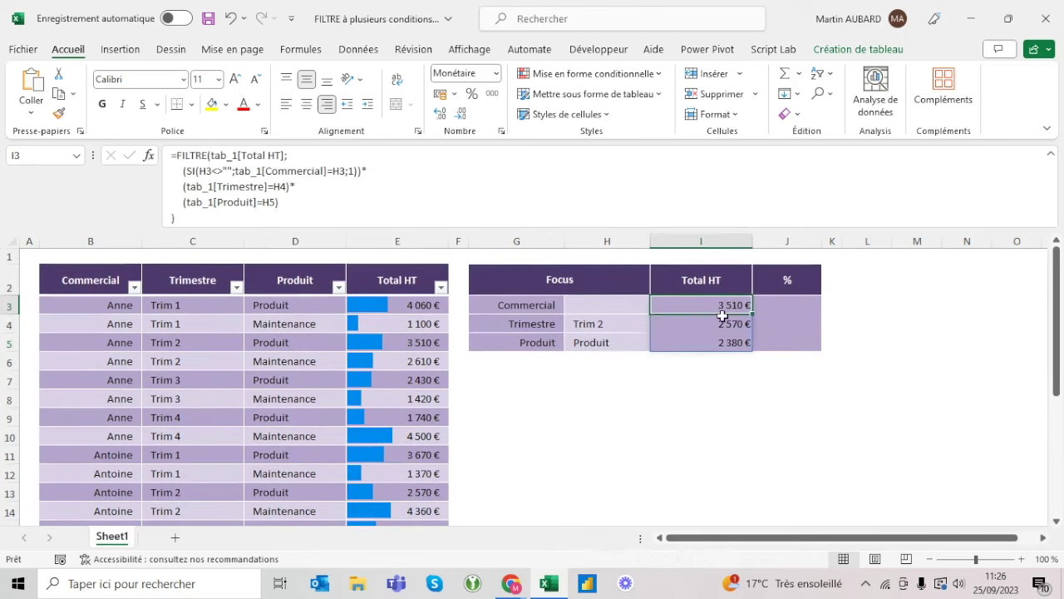
click(697, 302)
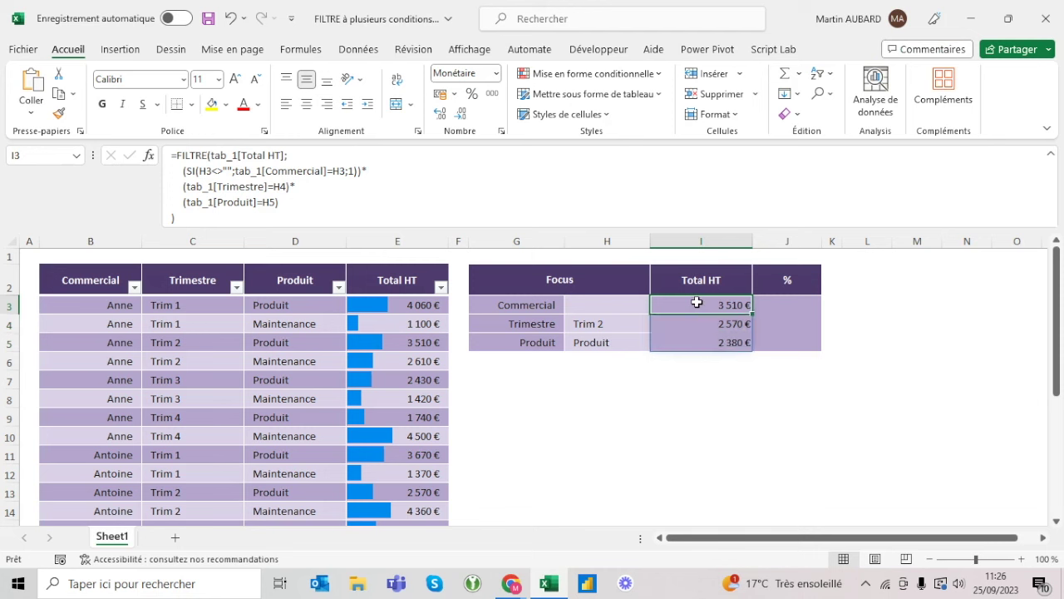
Step: Wrap the Total HT FILTRE formula in SOMME to return a single sum
click(176, 155)
text(somme()
key(Down)
key(Down)
key(Down)
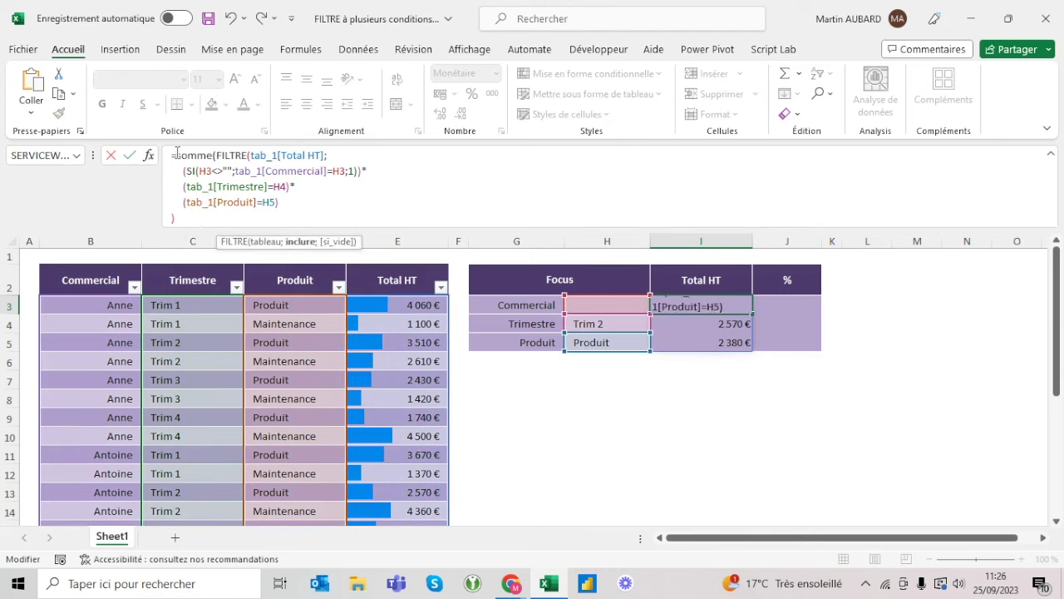
key(Down)
text())
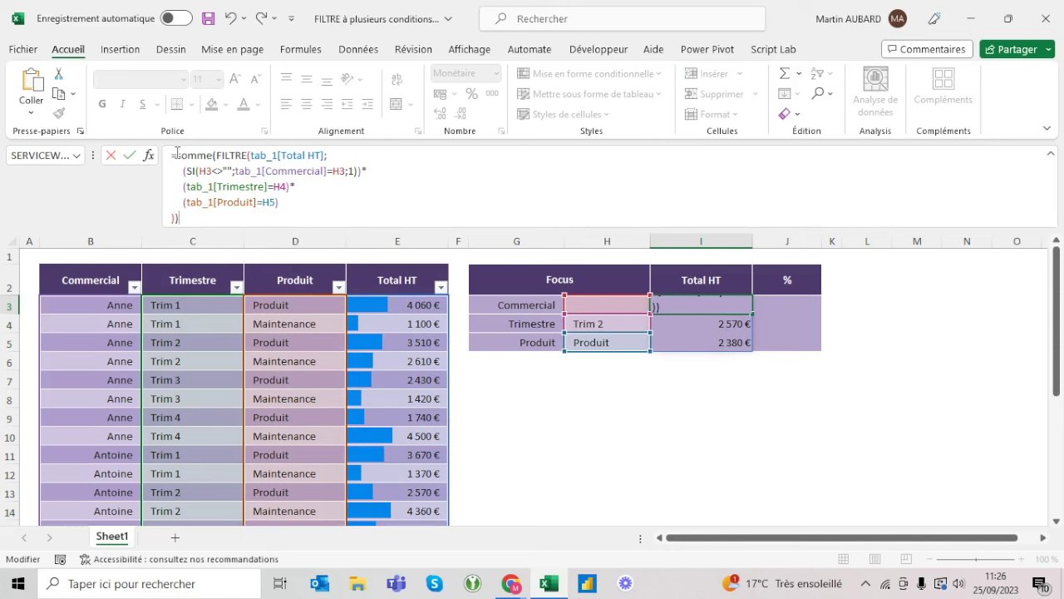
key(Return)
Step: Merge I3:I5, right-align the total and increase its indent
key(Up)
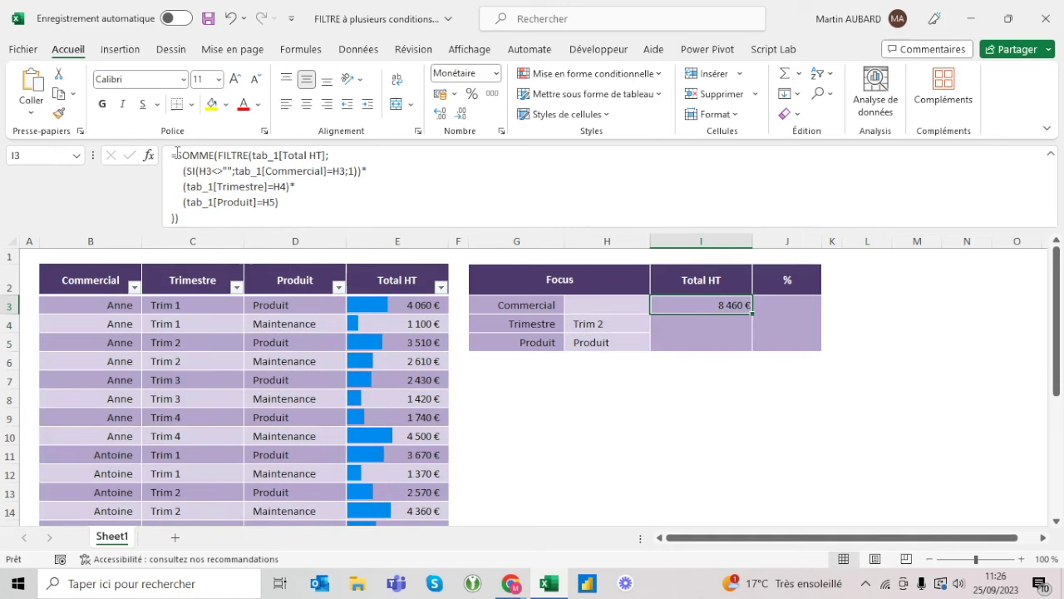
key(shift+Down)
key(shift+Down)
click(396, 104)
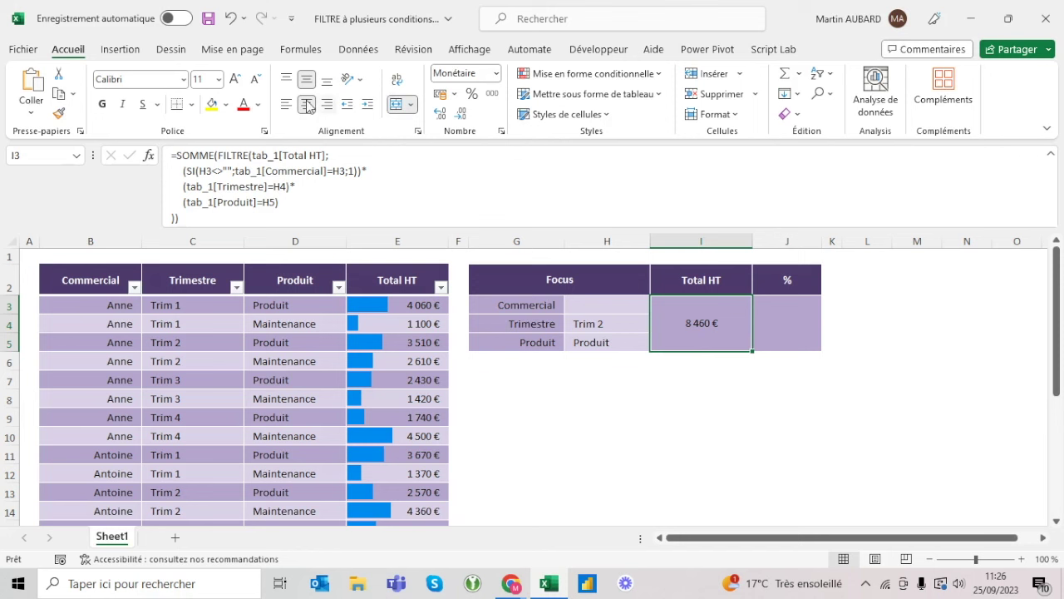
click(327, 104)
click(367, 104)
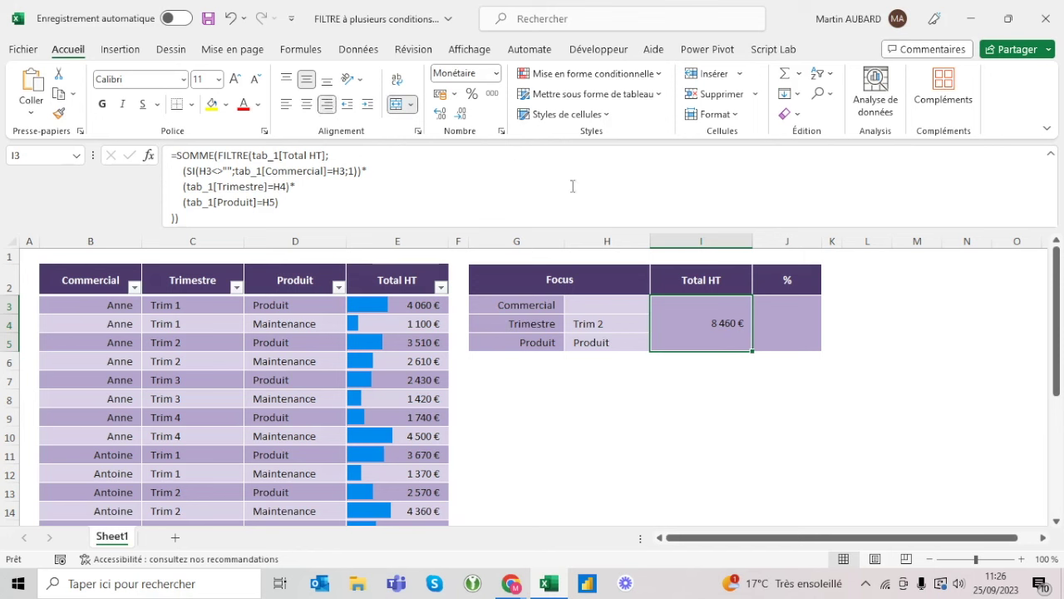
Step: Choose Antoine as the Commercial criterion, giving 2 570 € for Trim 2, Produit
drag(622, 310, 616, 330)
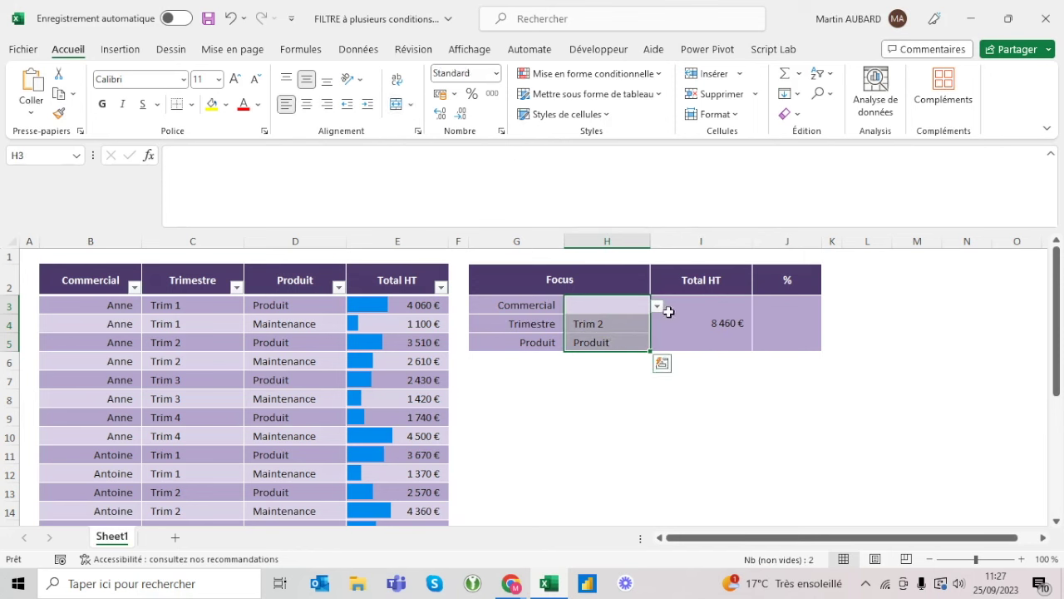
click(717, 306)
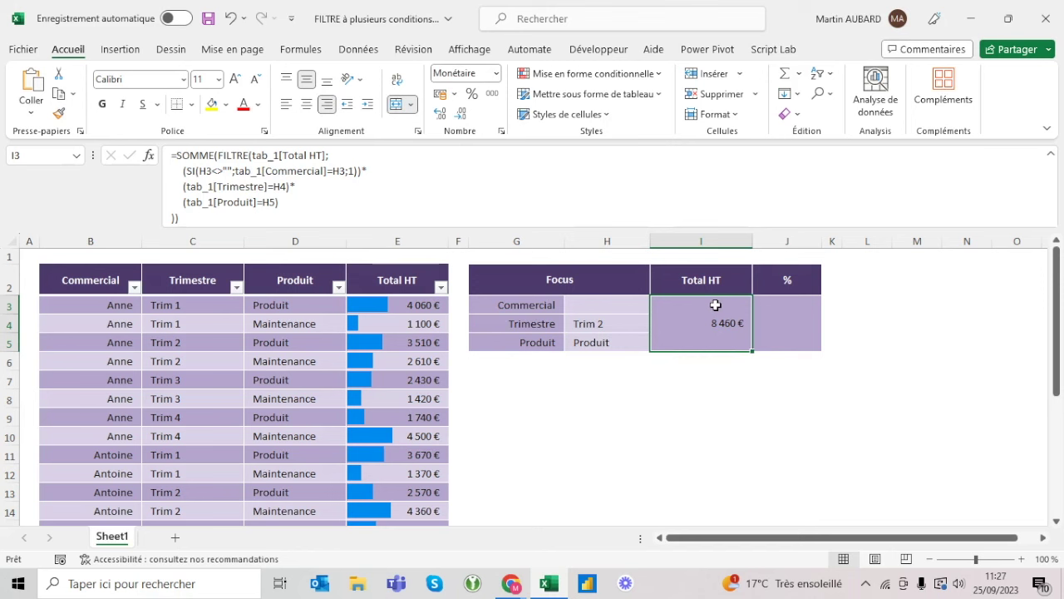
click(606, 305)
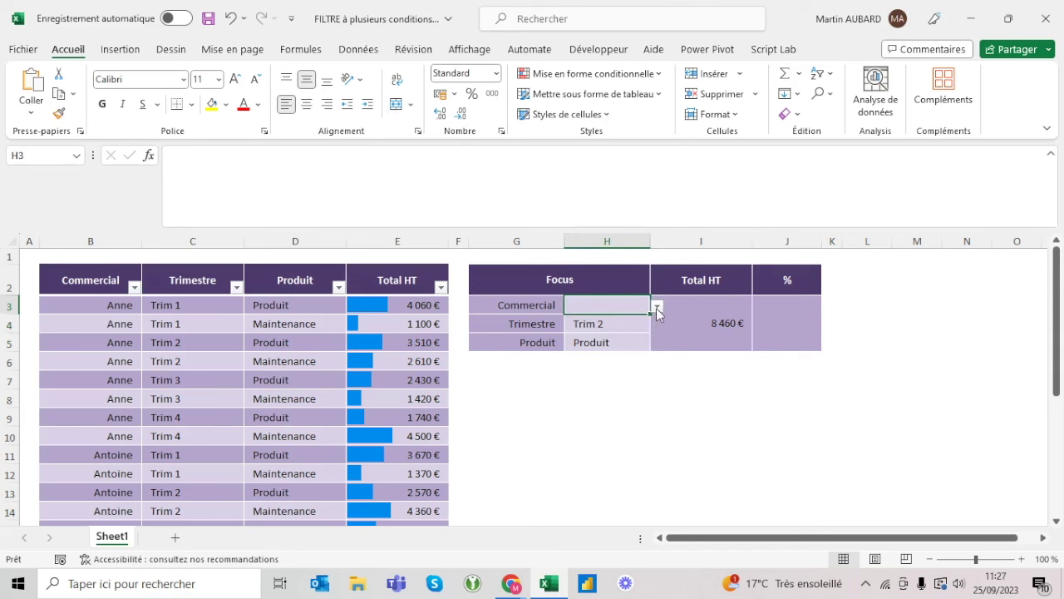
click(657, 307)
click(608, 334)
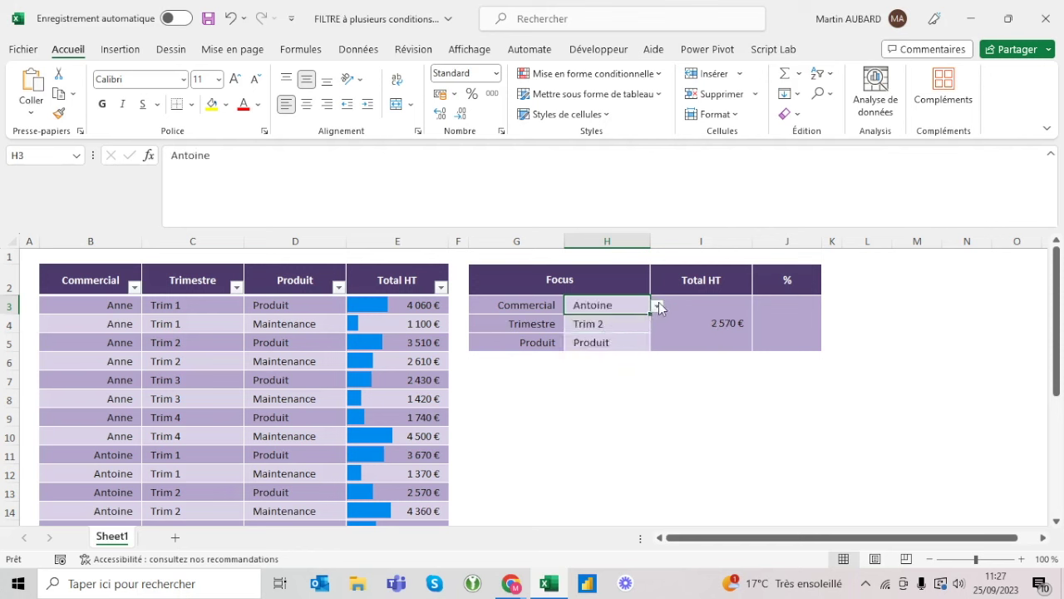
Step: Enter =I3/SOMME(tab_1[Total HT]) in merged J3 for the share of all sales
click(799, 317)
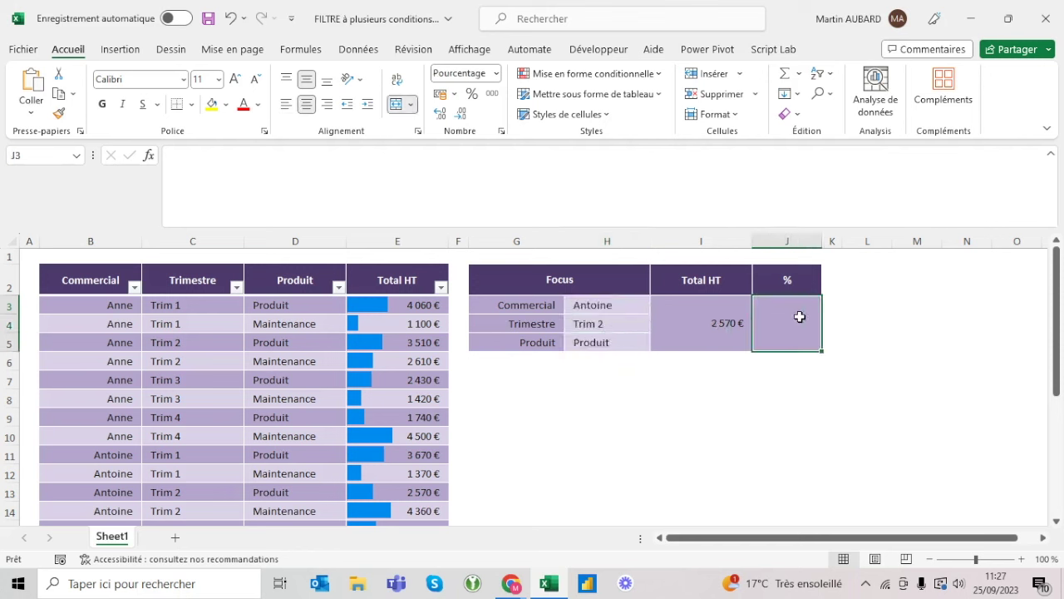
text(=)
click(710, 324)
text(/somme()
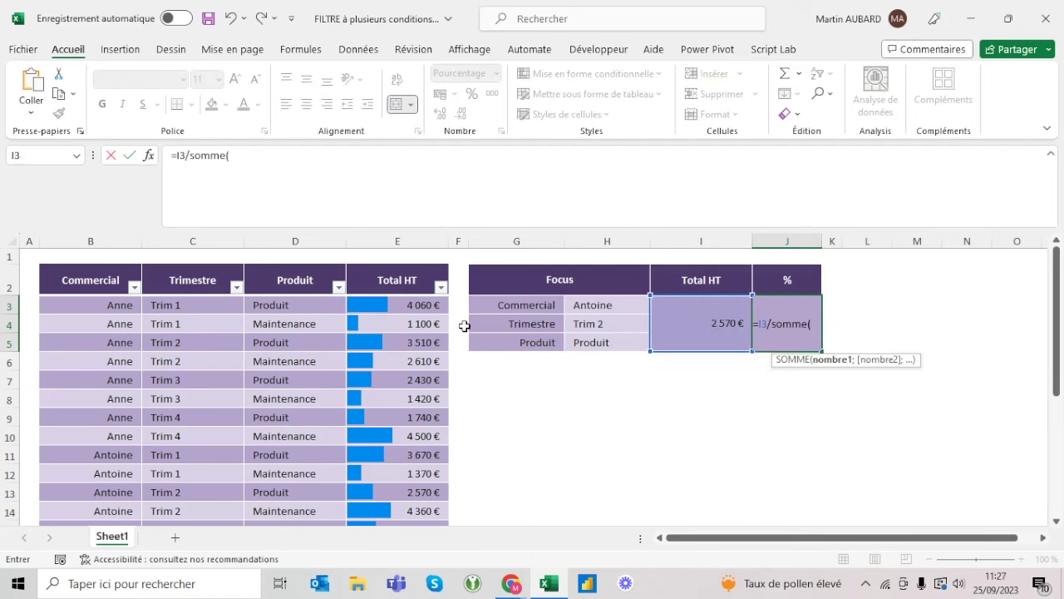
click(404, 266)
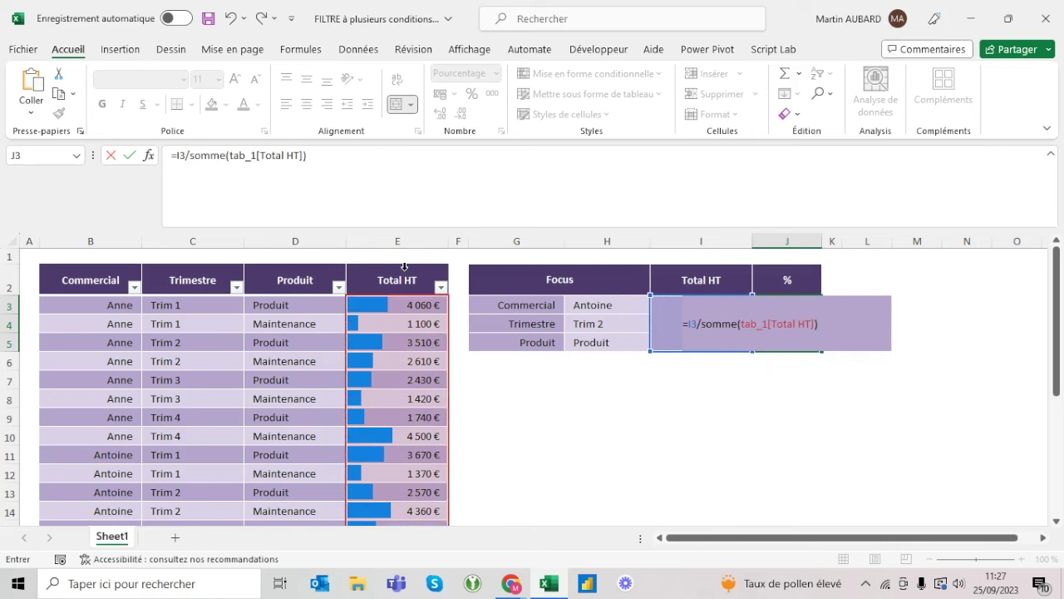
key(Return)
key(Up)
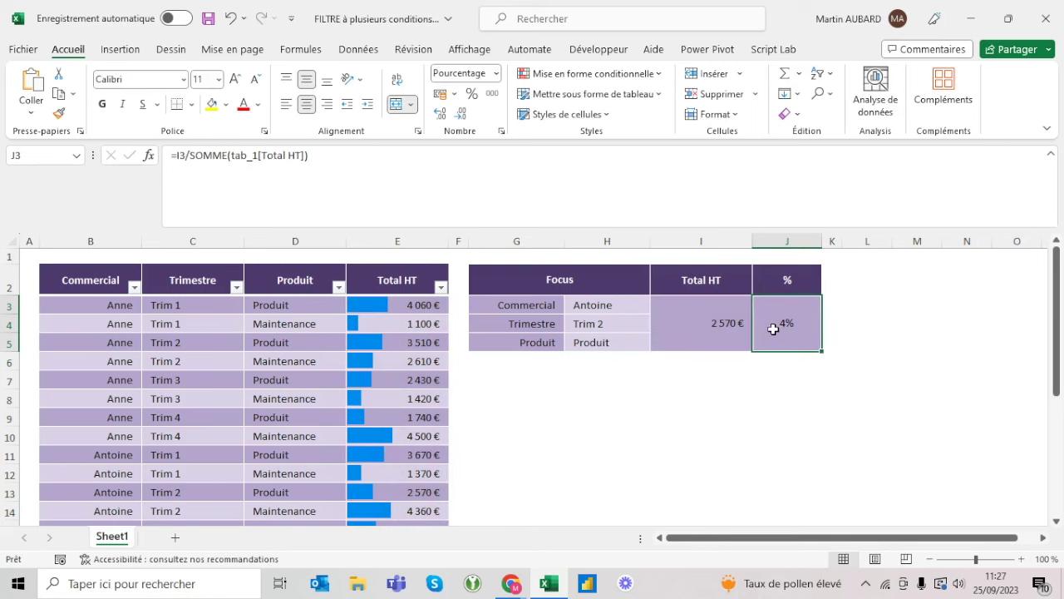
Step: Switch the Commercial criterion between salespeople, ending on Samuel at 2 380 € and 4%
click(613, 305)
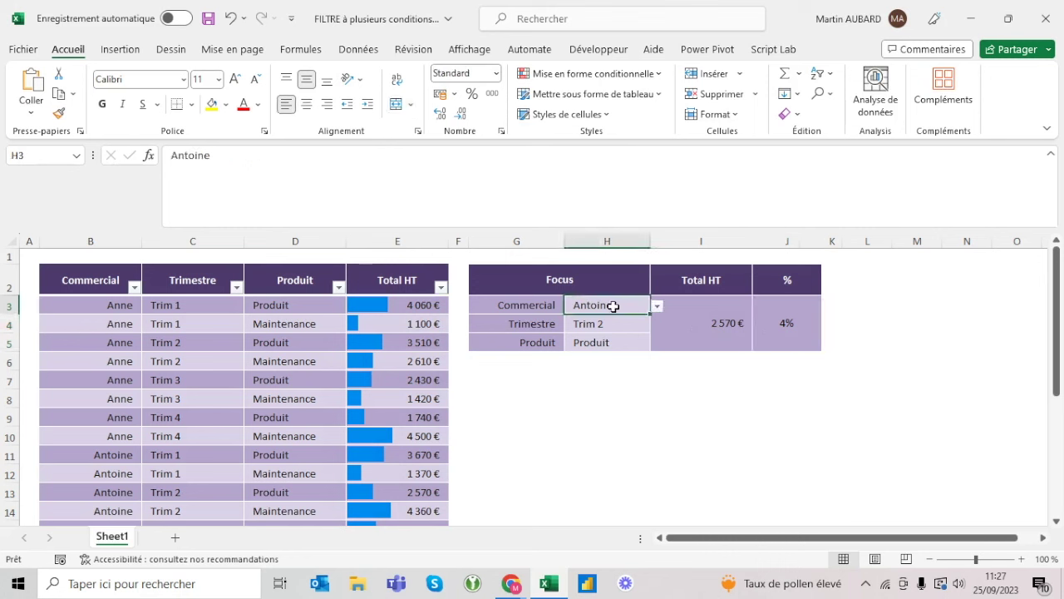
click(657, 307)
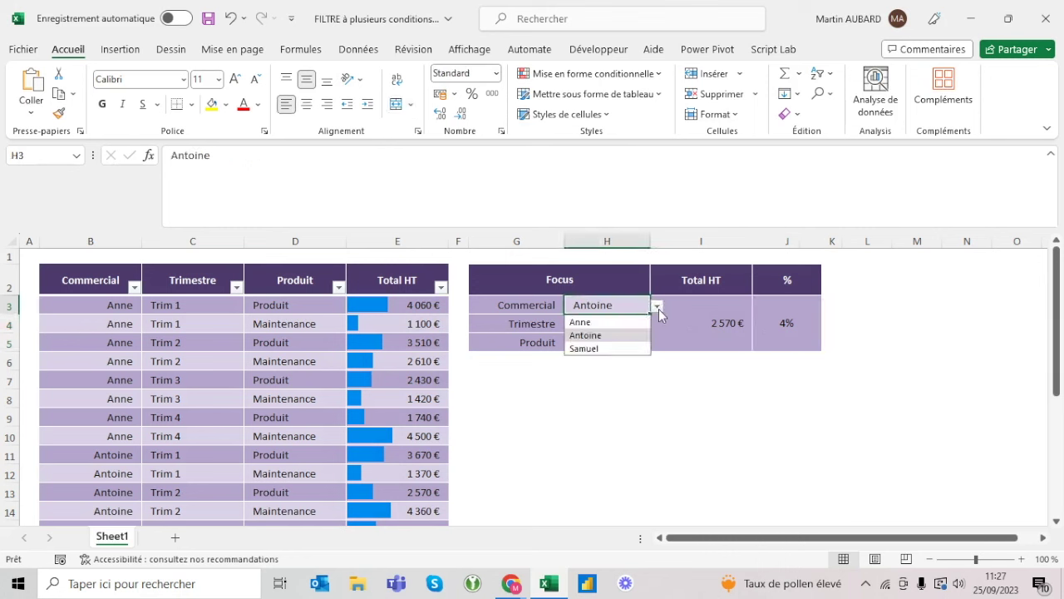
click(595, 322)
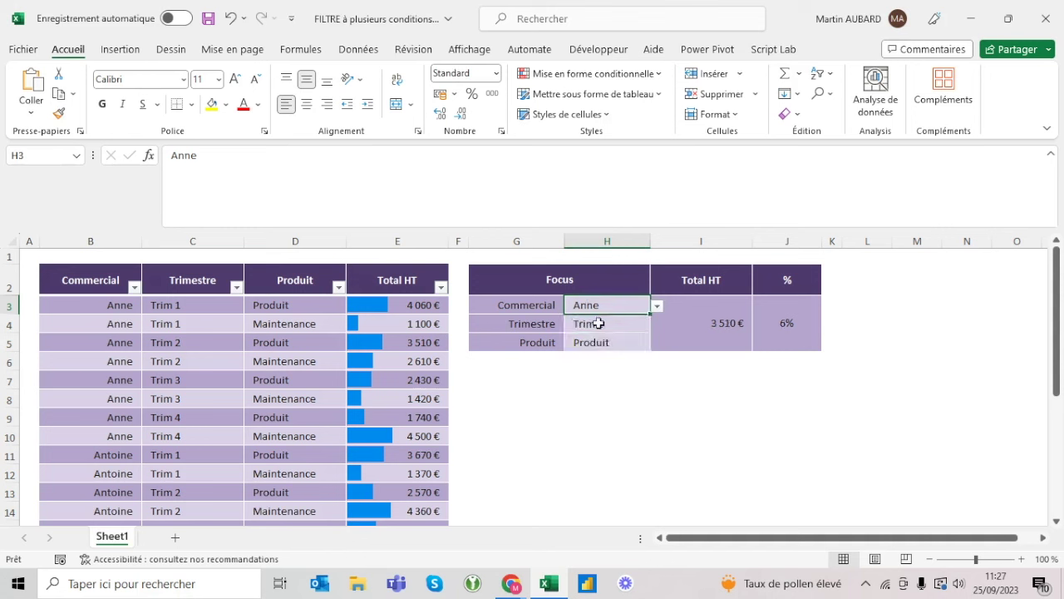
click(657, 306)
click(602, 350)
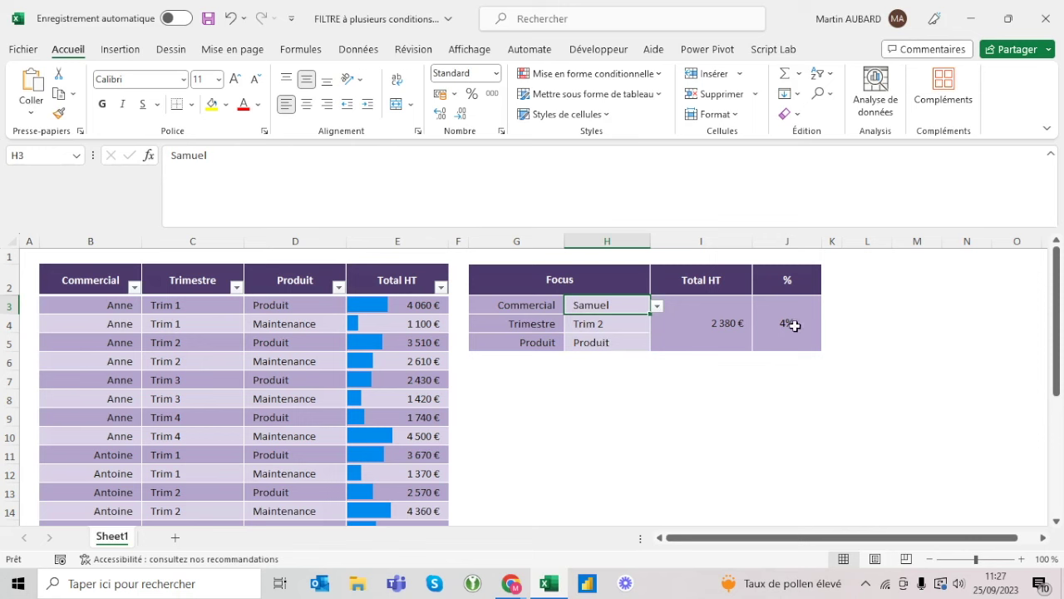
click(622, 323)
click(683, 324)
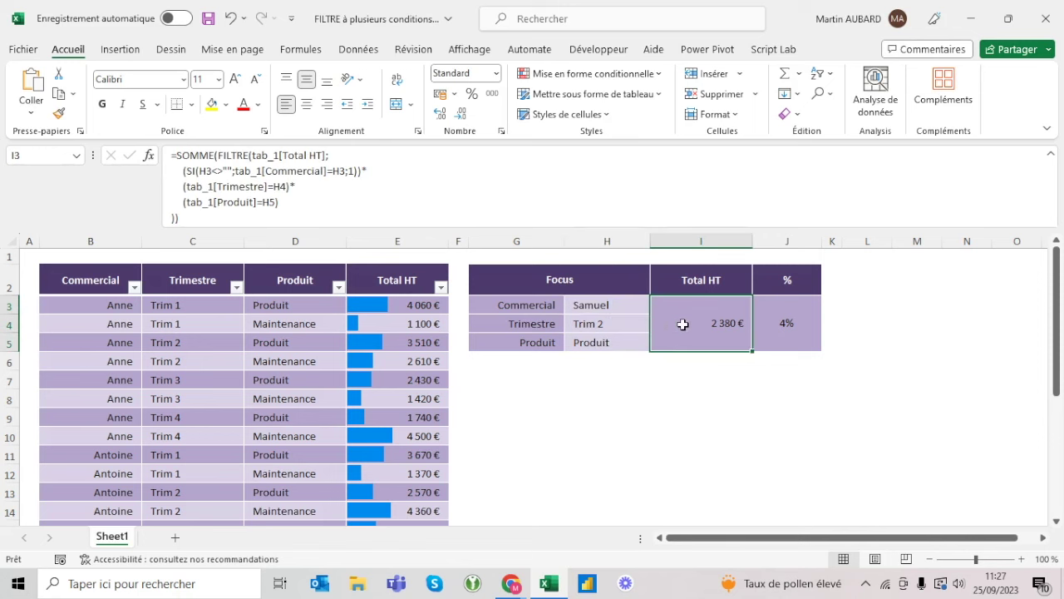
Step: Wrap the Trimestre and Produit conditions as SI(H4<>"";…;1) and SI(H5<>"";…;1), keeping 2 380 € at 4%
click(186, 186)
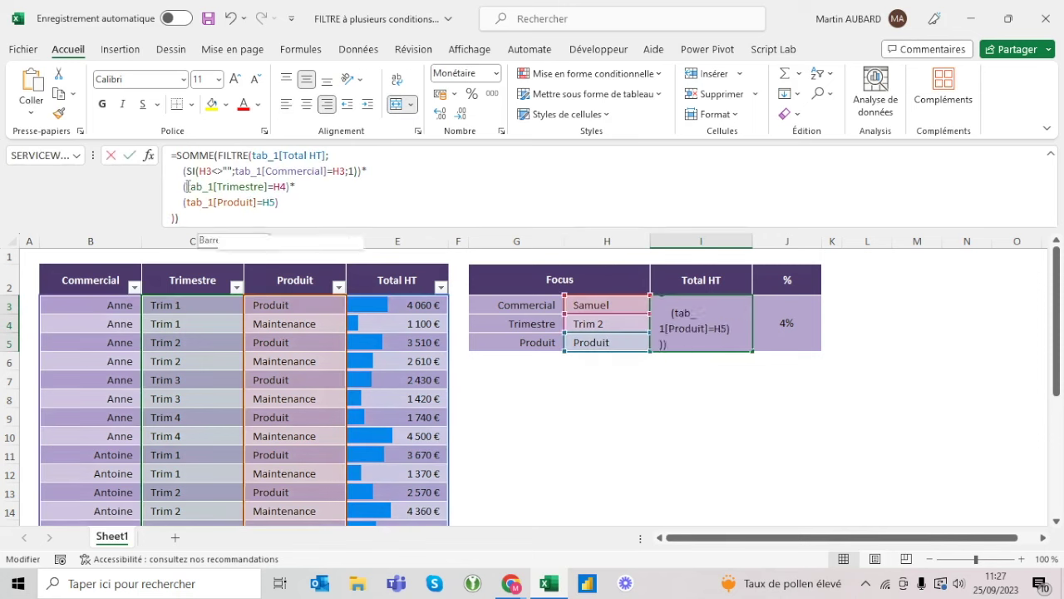
text(si()
click(609, 325)
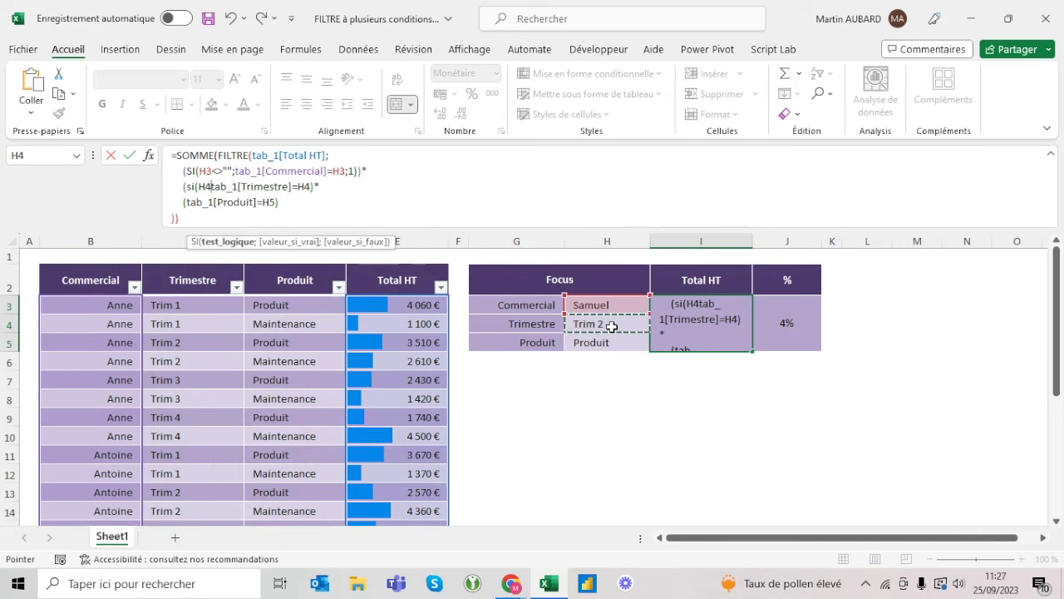
text(<>"";)
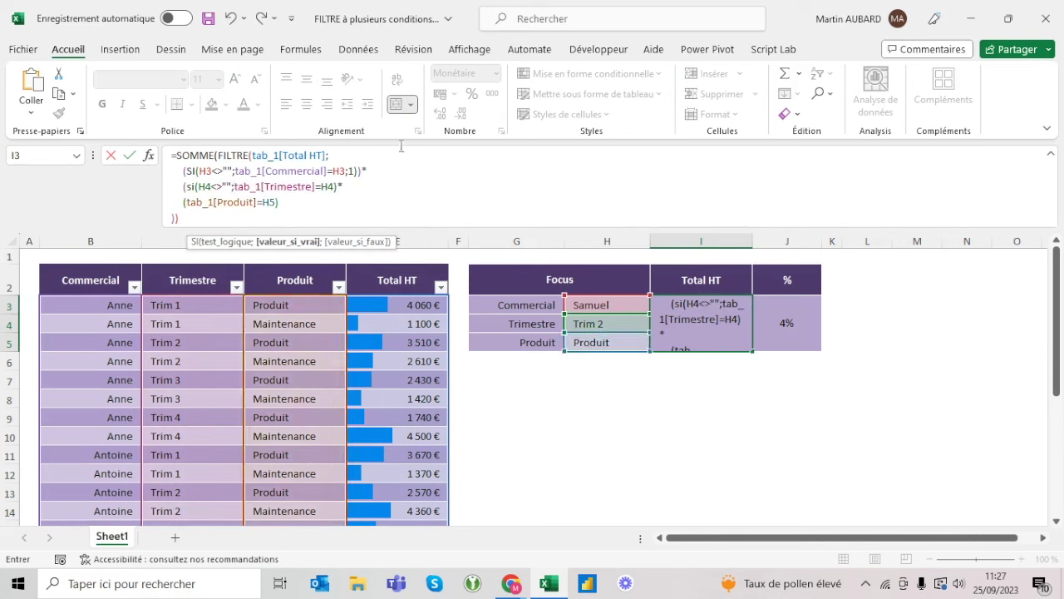
click(332, 186)
text(;1)
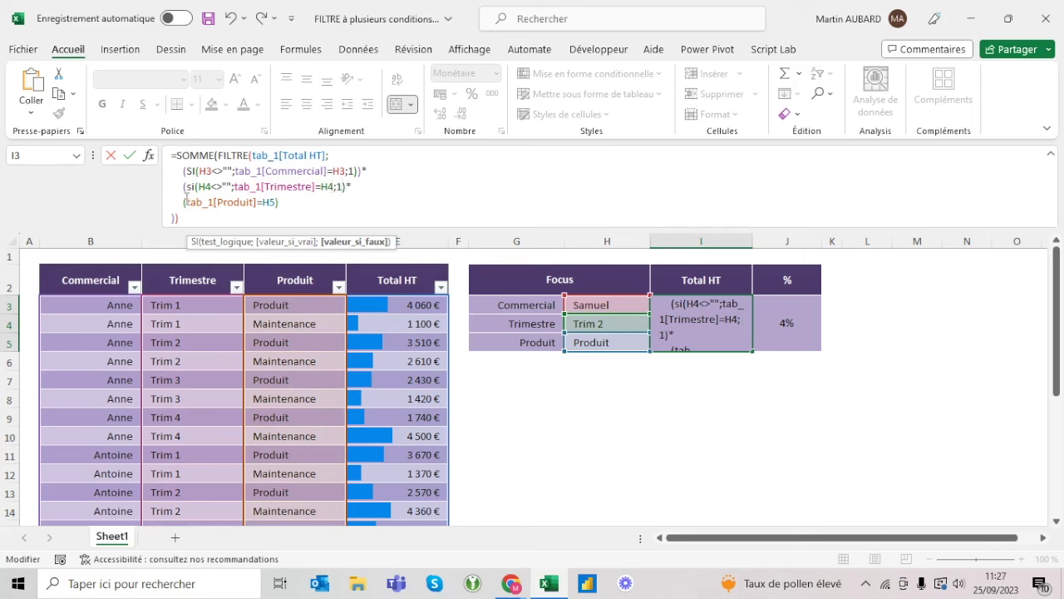
text())*     ()
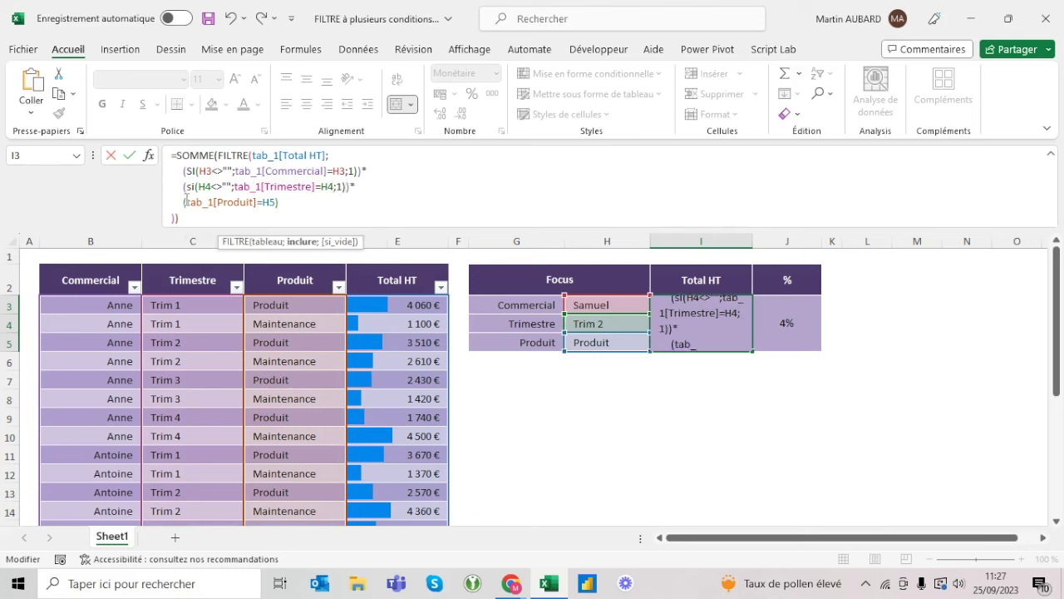
text(si()
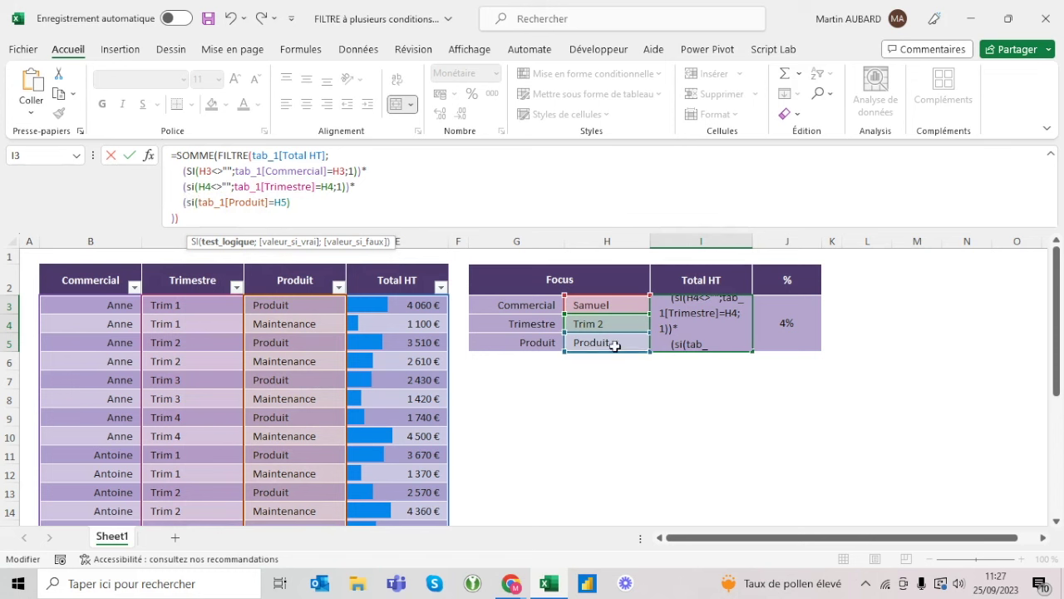
click(598, 341)
text(<>"")
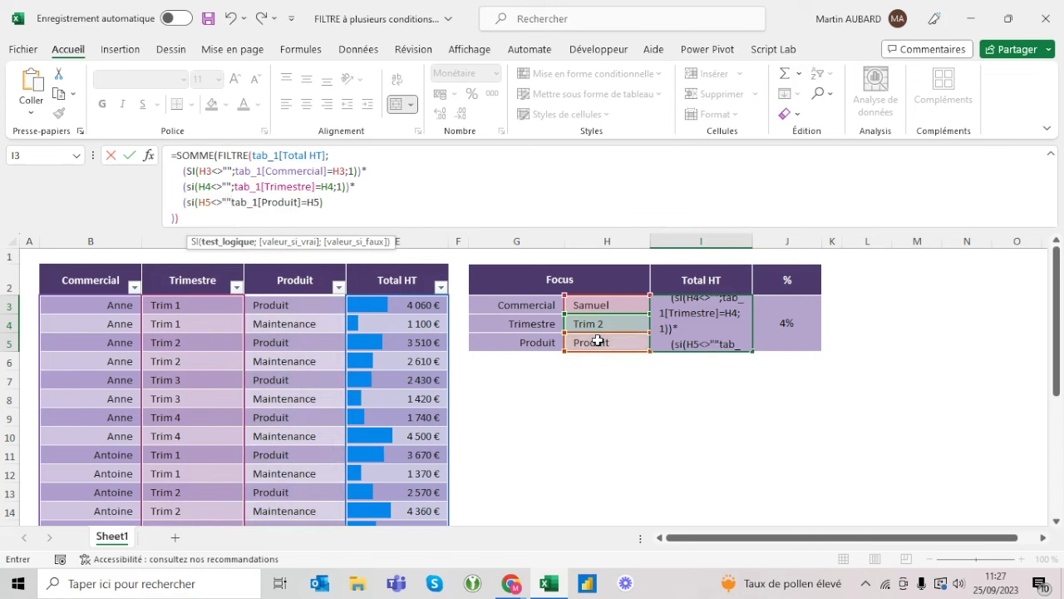
text(;)
click(324, 203)
text(;1))
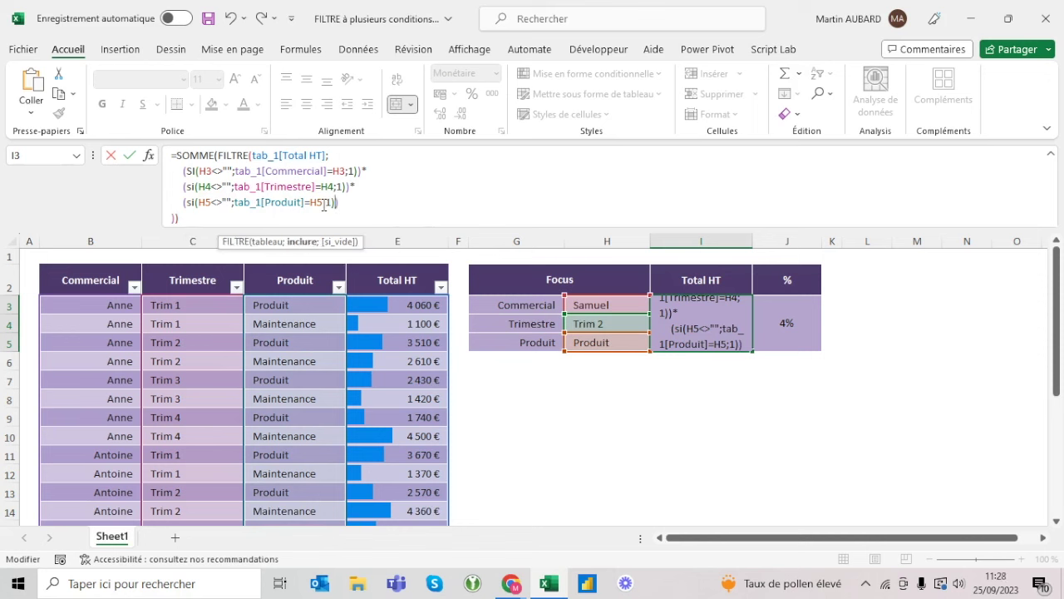
key(ctrl+Return)
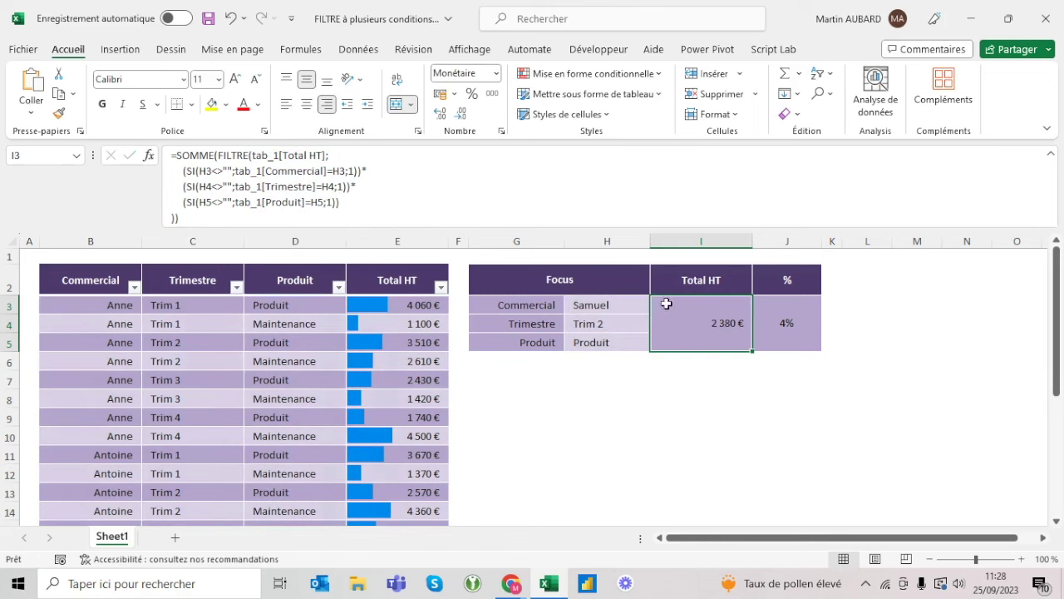
drag(618, 305, 622, 338)
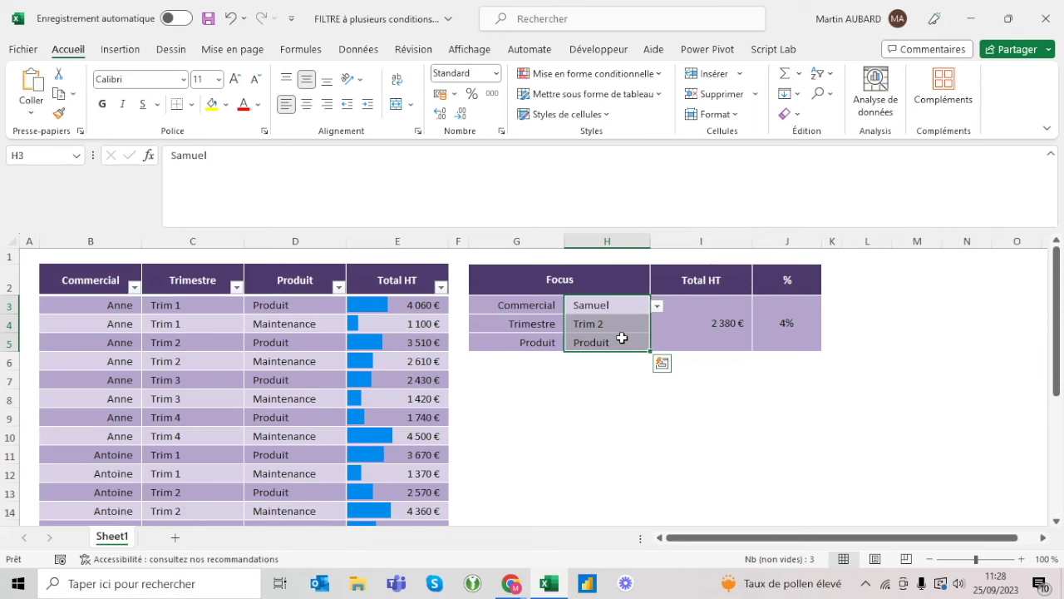
key(Delete)
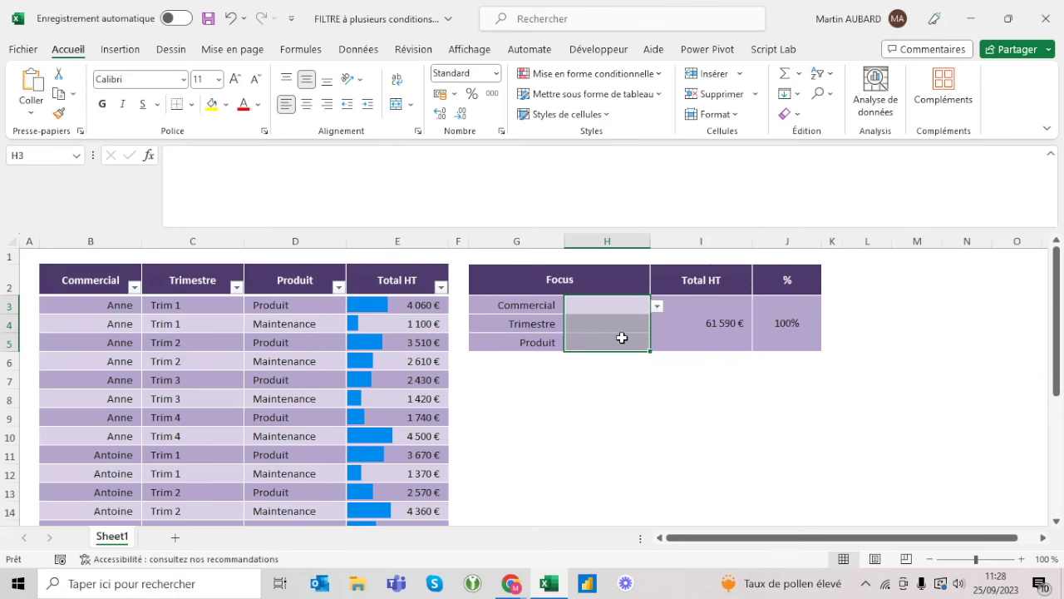
click(720, 316)
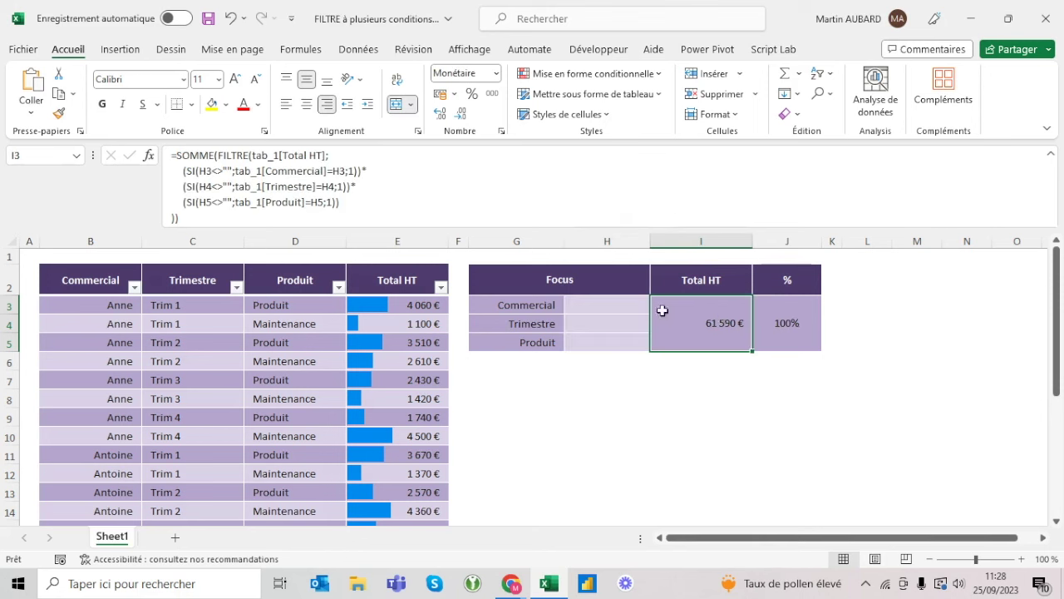
click(393, 241)
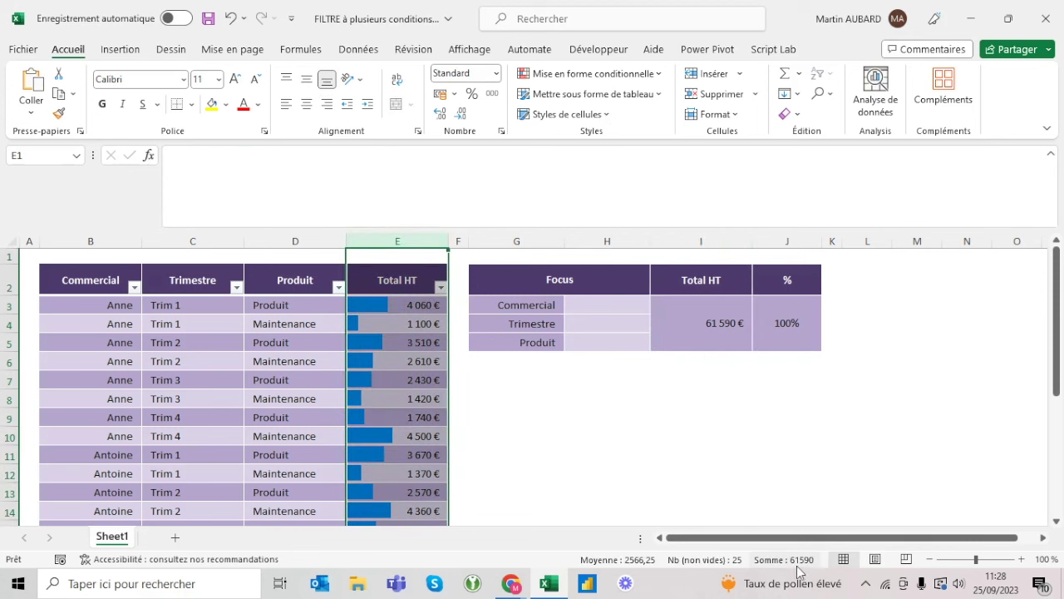
click(594, 307)
click(593, 327)
click(593, 341)
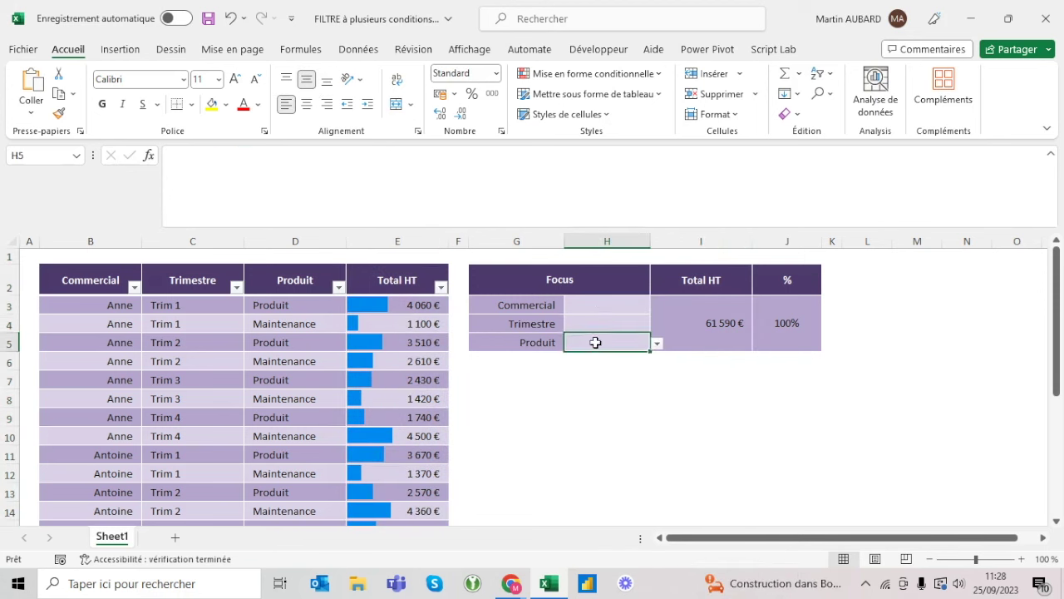
click(657, 343)
click(632, 359)
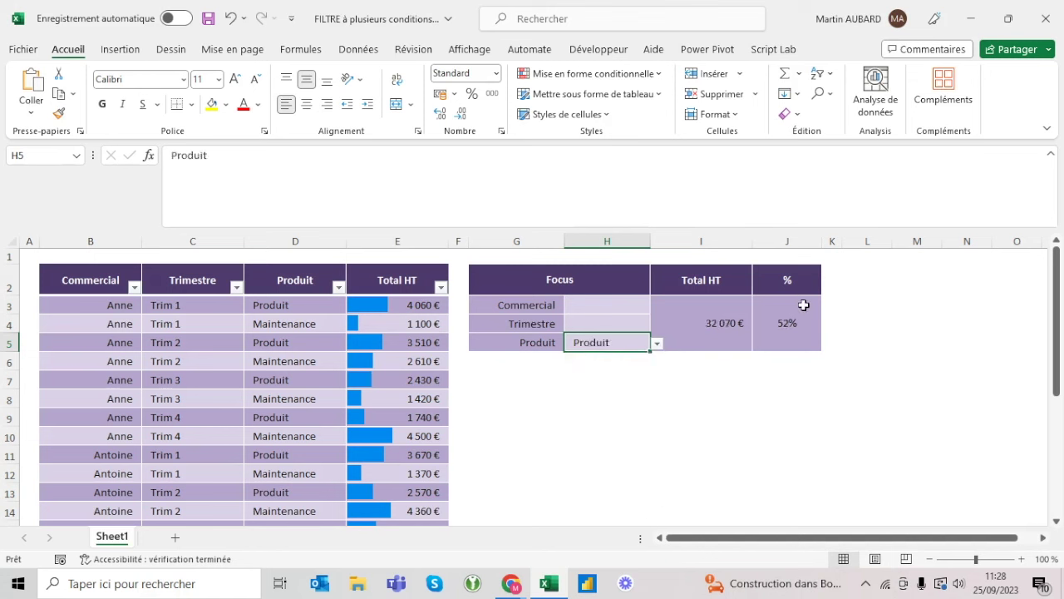
click(658, 346)
click(618, 372)
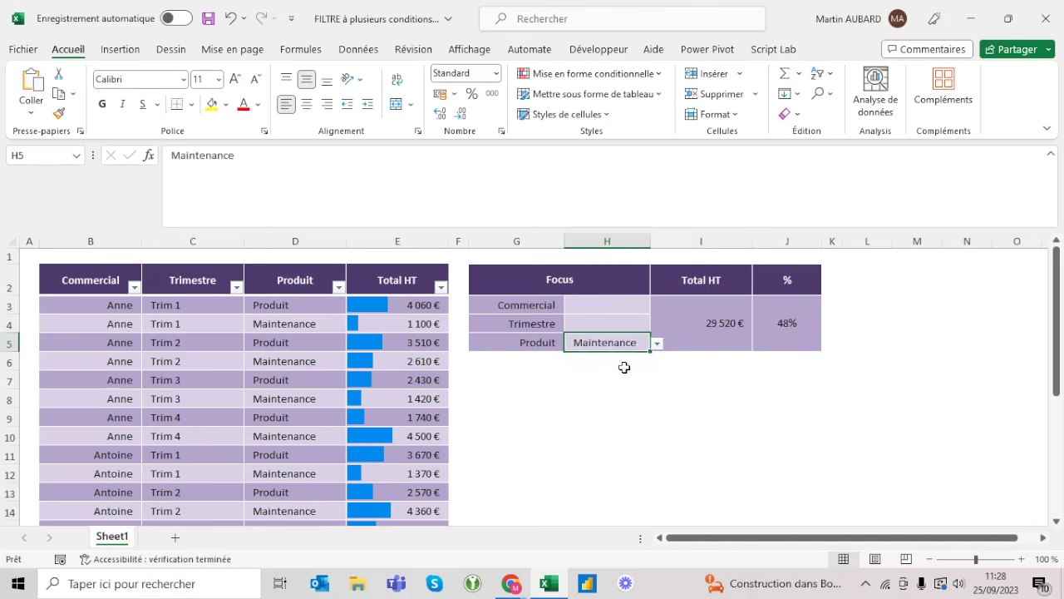
key(Delete)
key(Up)
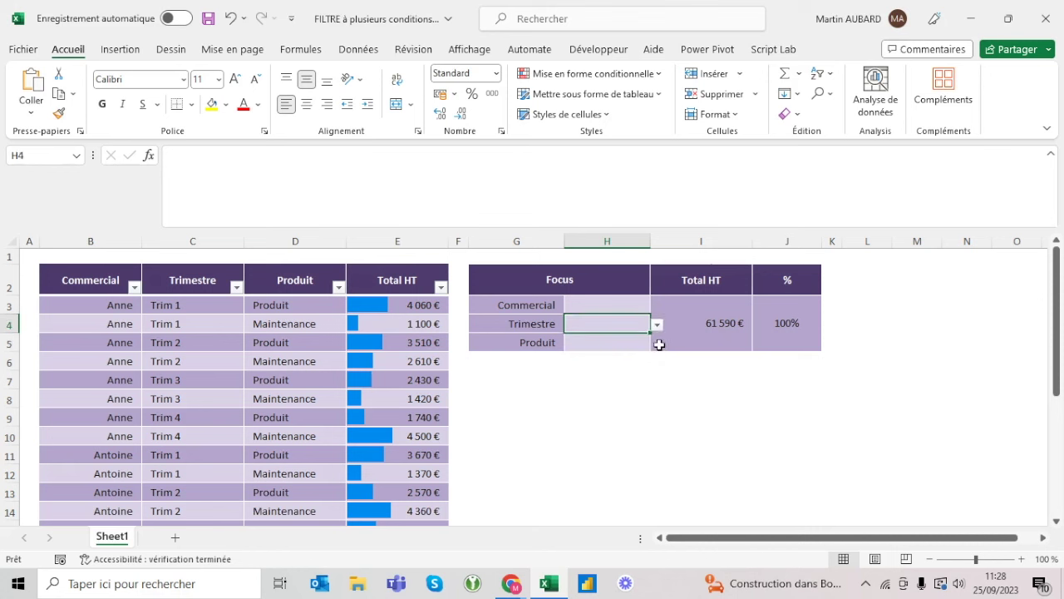
click(657, 326)
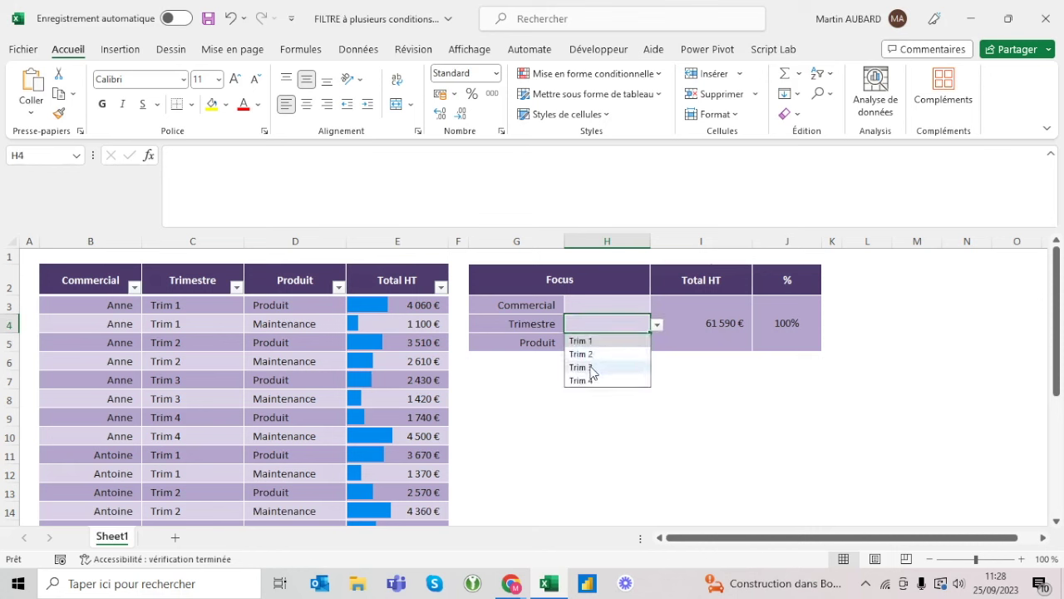
click(593, 367)
click(656, 326)
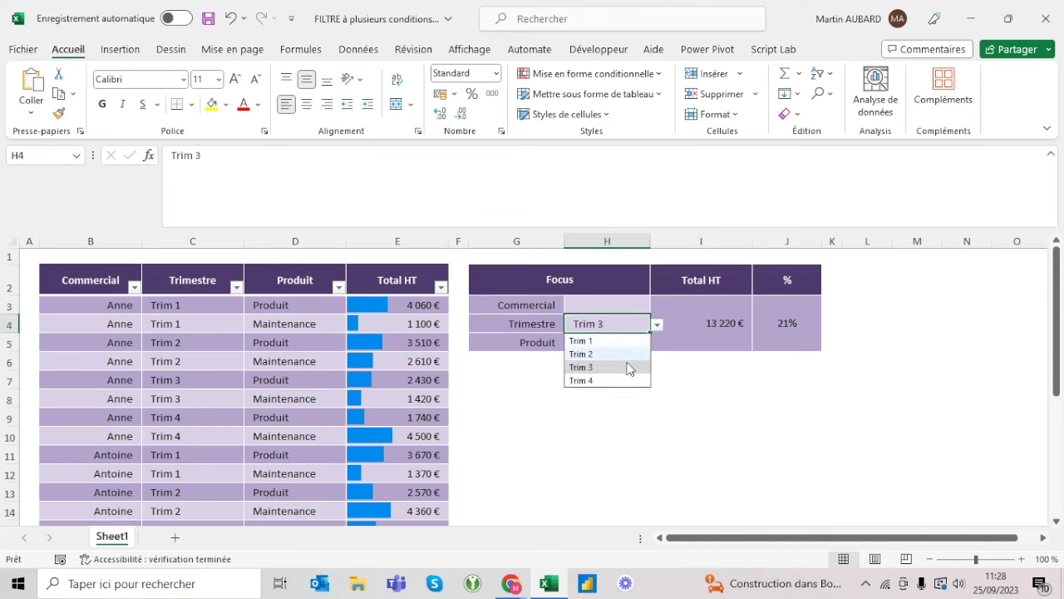
click(604, 381)
click(658, 326)
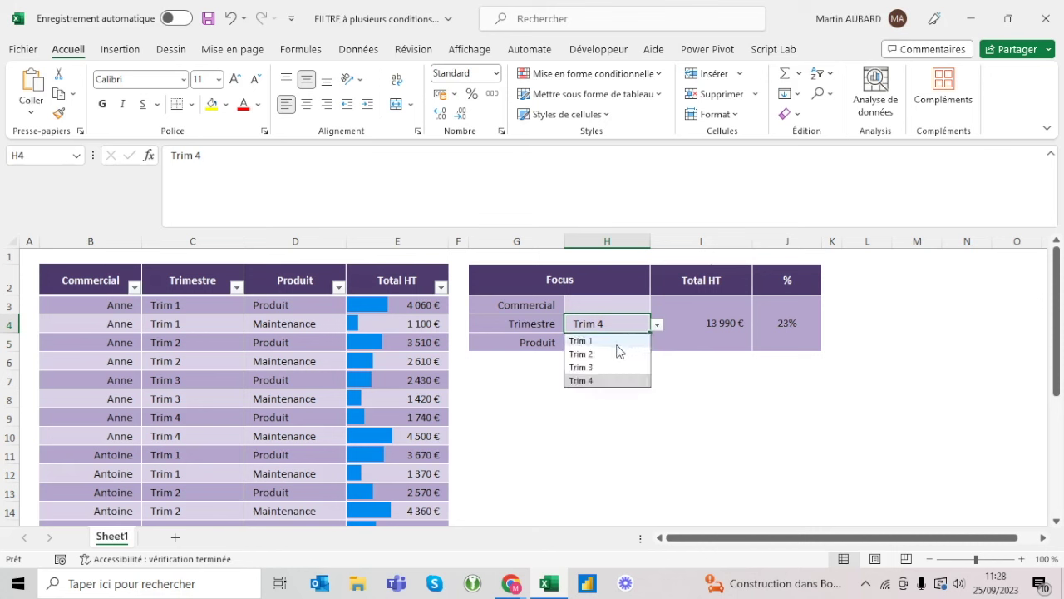
click(615, 344)
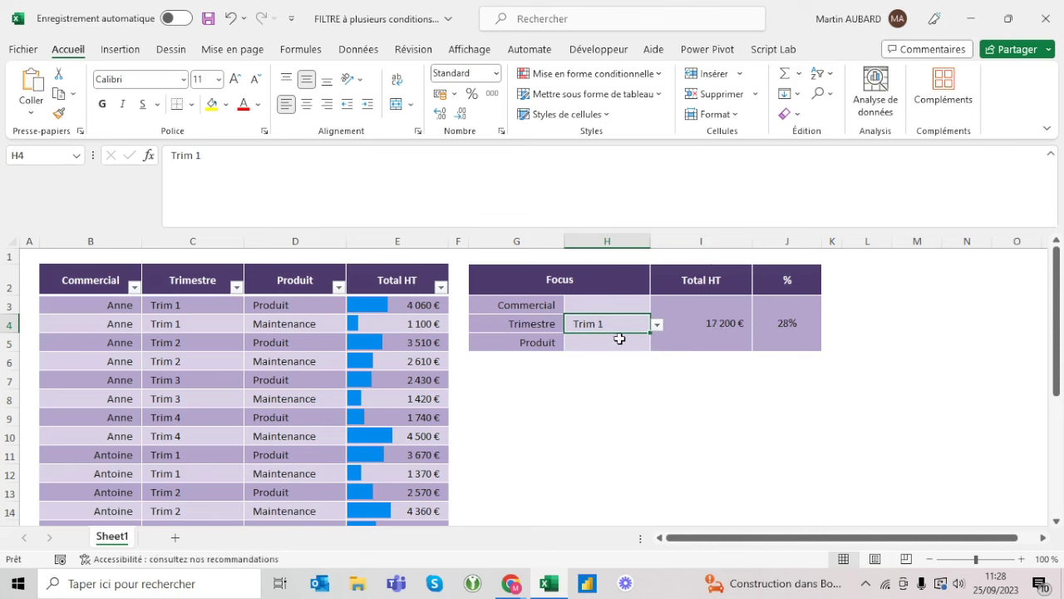
click(657, 324)
click(598, 355)
key(Delete)
key(Right)
key(Left)
key(Up)
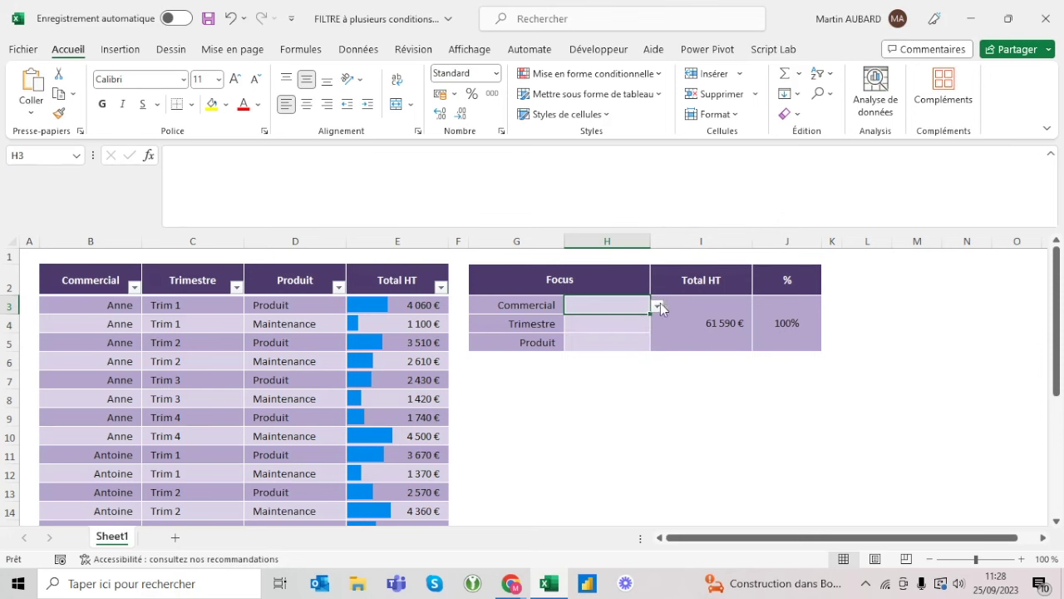
Step: Set Produit to Maintenance and cycle Commercial through Antoine, Anne and Samuel, reaching 8 500 € (14%)
click(659, 307)
click(589, 333)
click(590, 337)
click(657, 343)
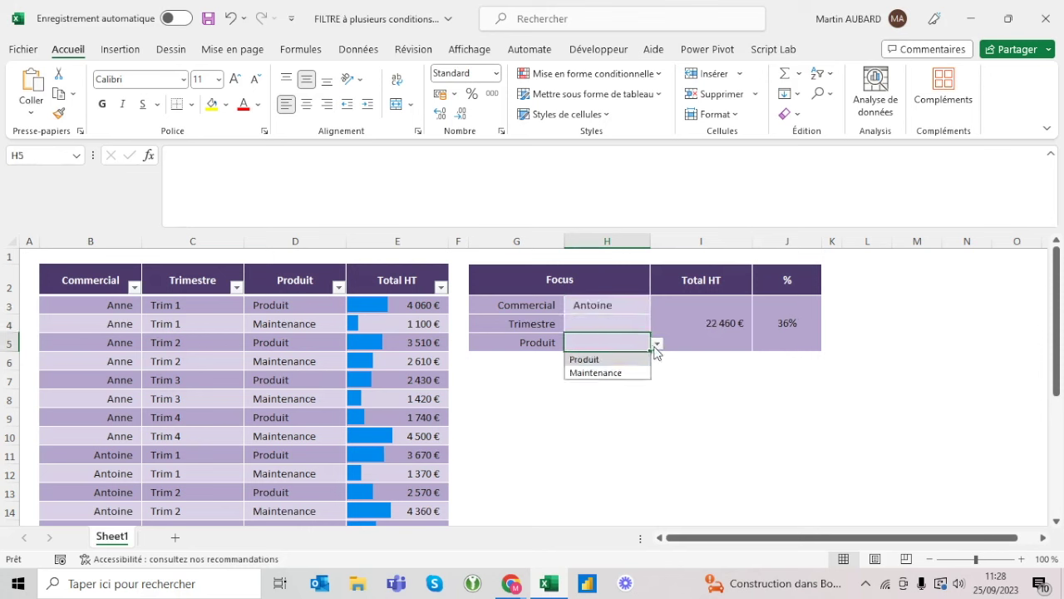
click(610, 372)
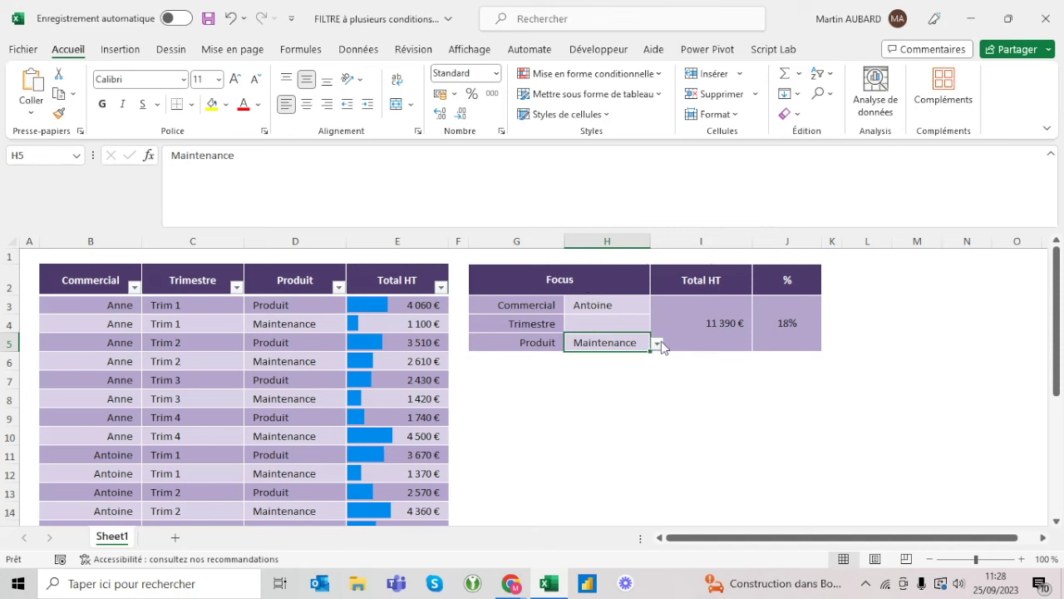
click(641, 306)
click(657, 306)
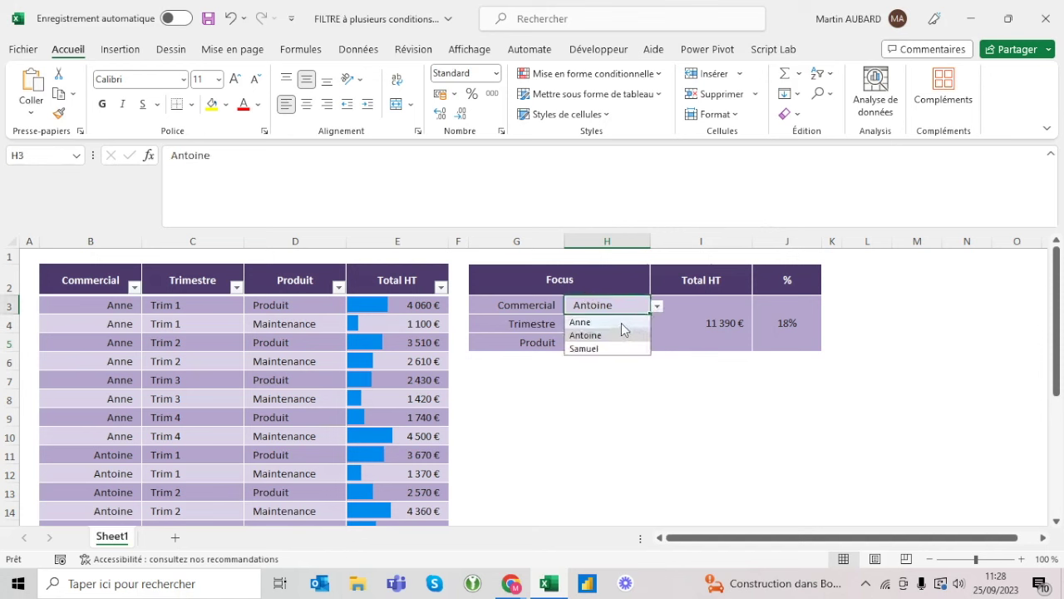
click(606, 319)
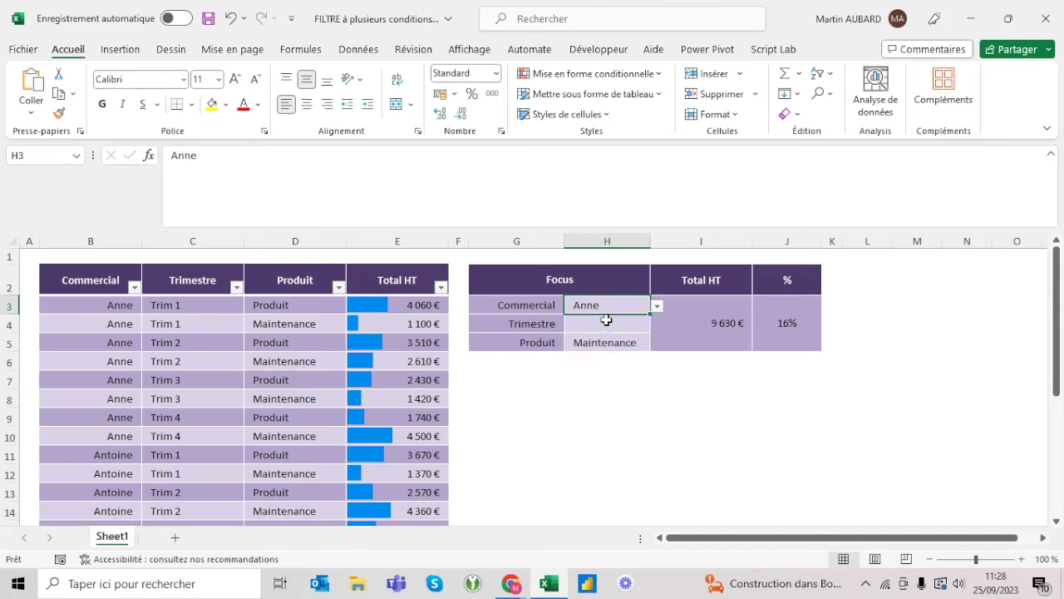
click(657, 307)
click(598, 349)
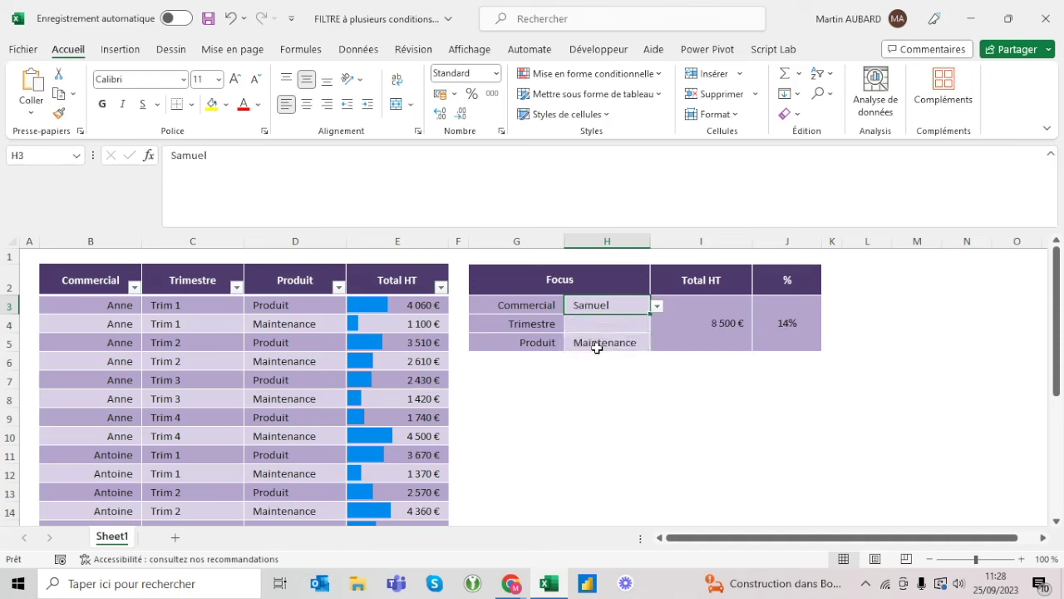
click(779, 320)
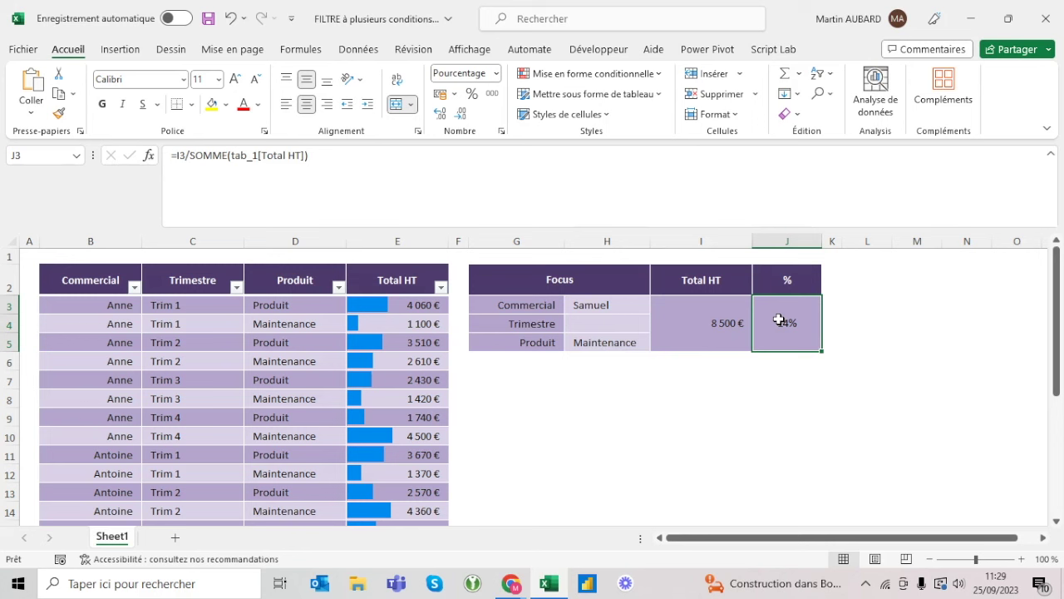
key(Left)
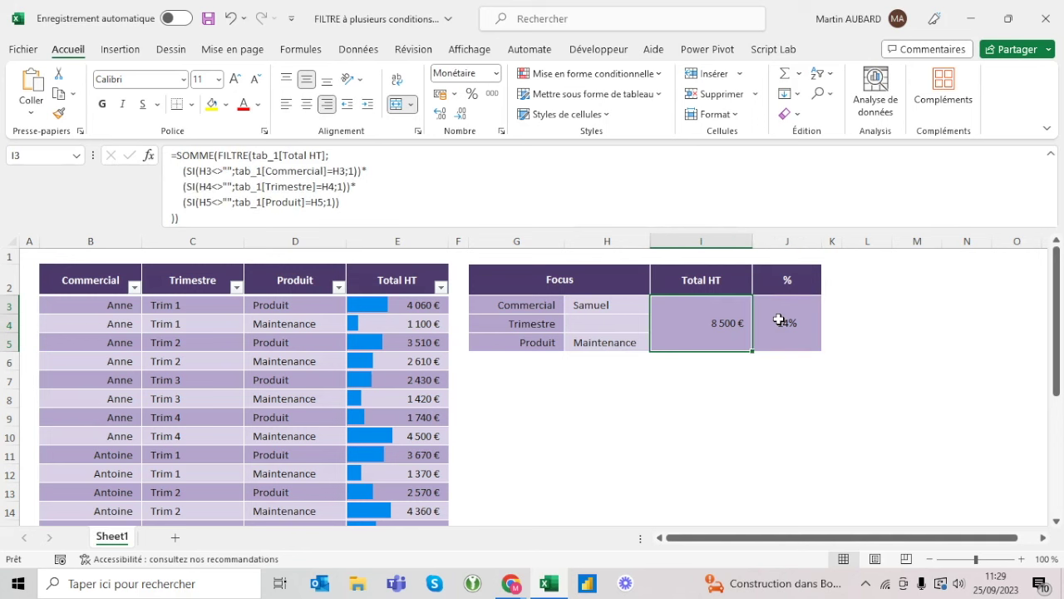
click(184, 187)
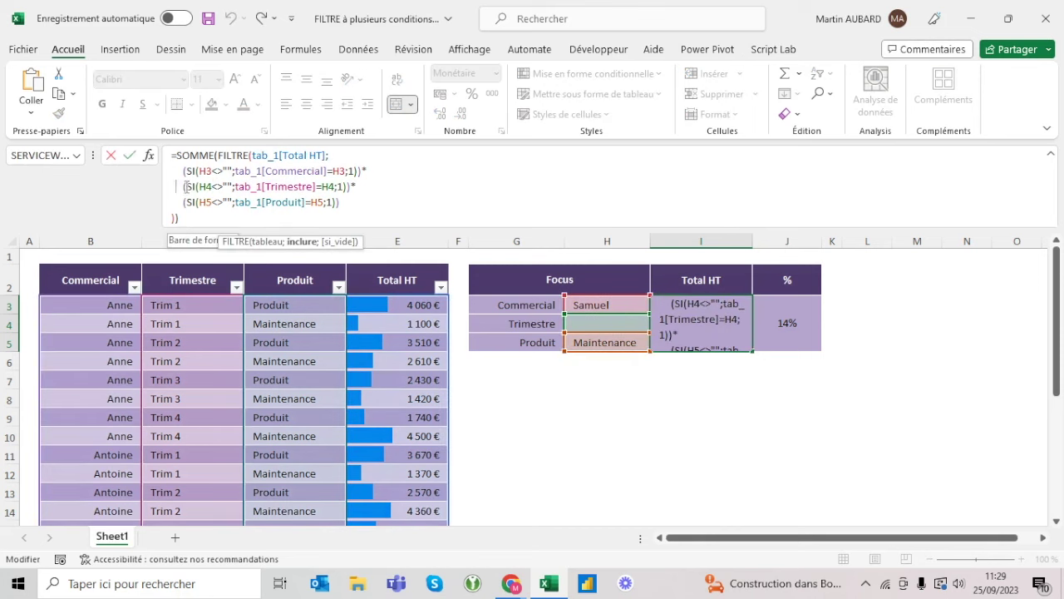
key(BackSpace)
key(BackSpace)
key(BackSpace)
key(BackSpace)
key(BackSpace)
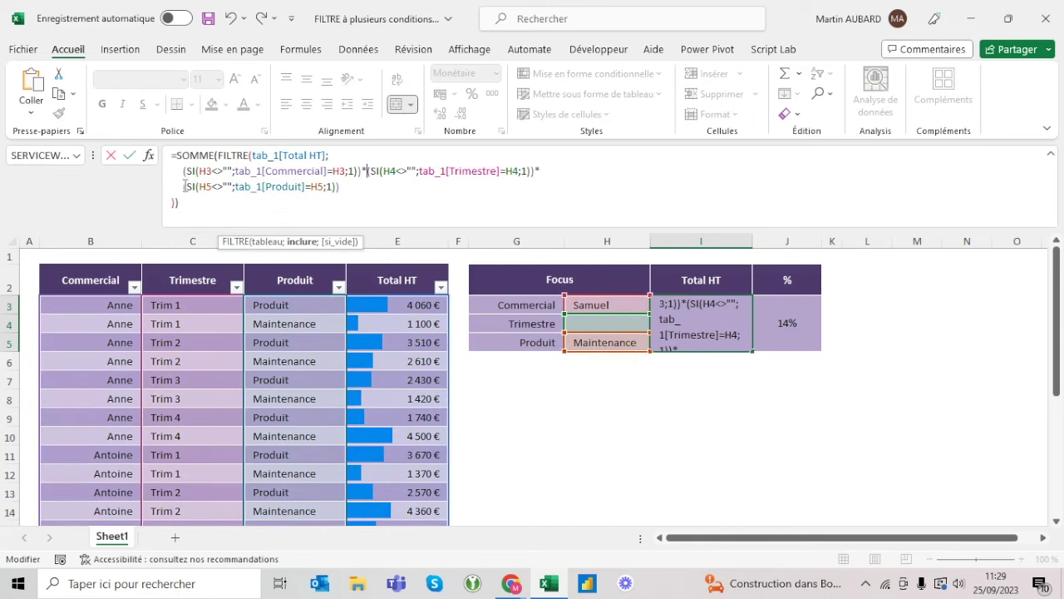
key(BackSpace)
key(BackSpace)
key(BackSpace)
key(BackSpace)
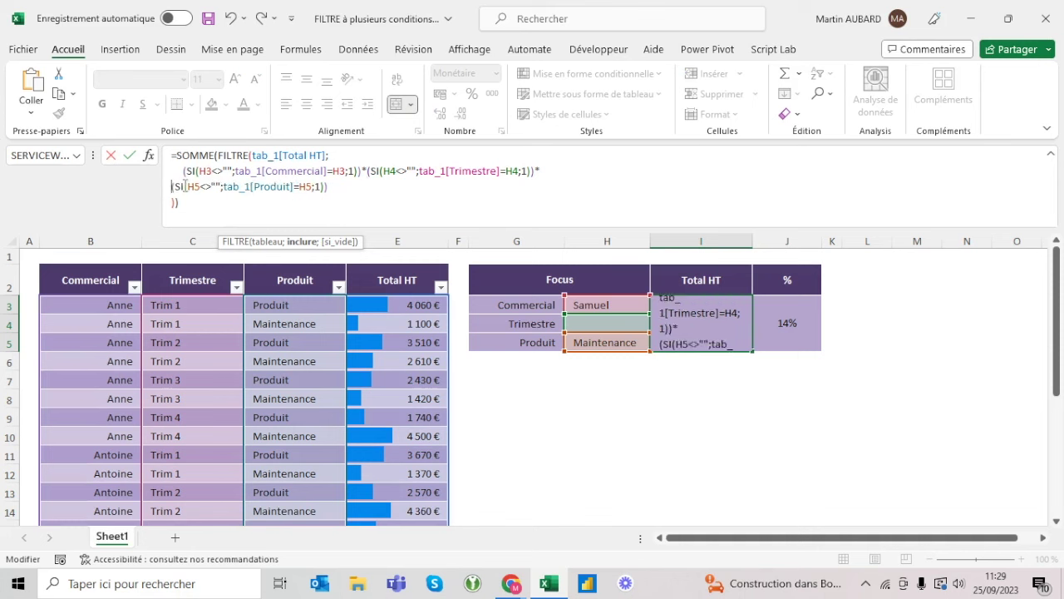
key(BackSpace)
key(ctrl+Return)
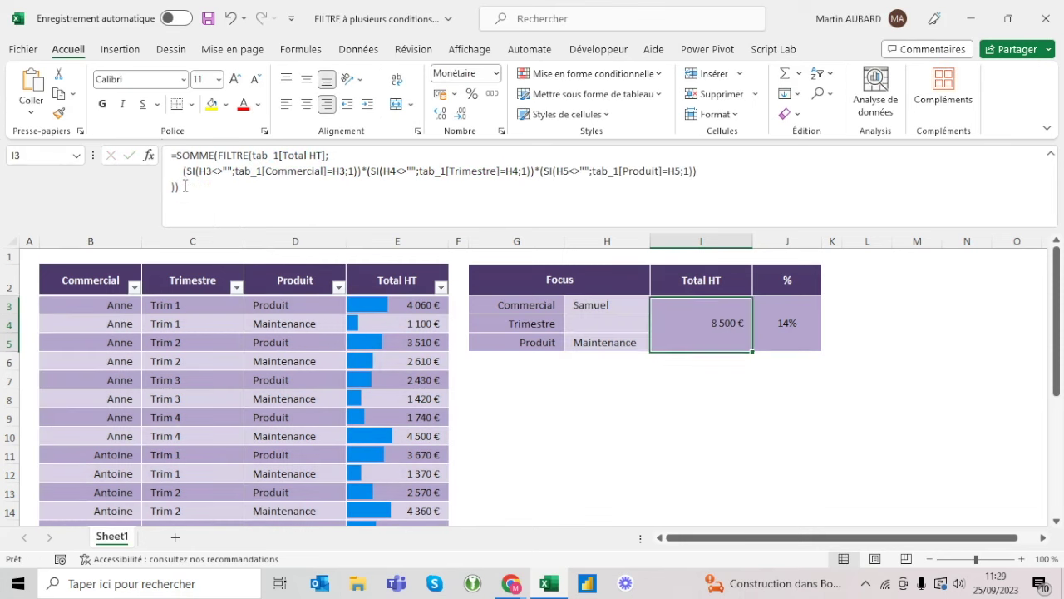
click(231, 18)
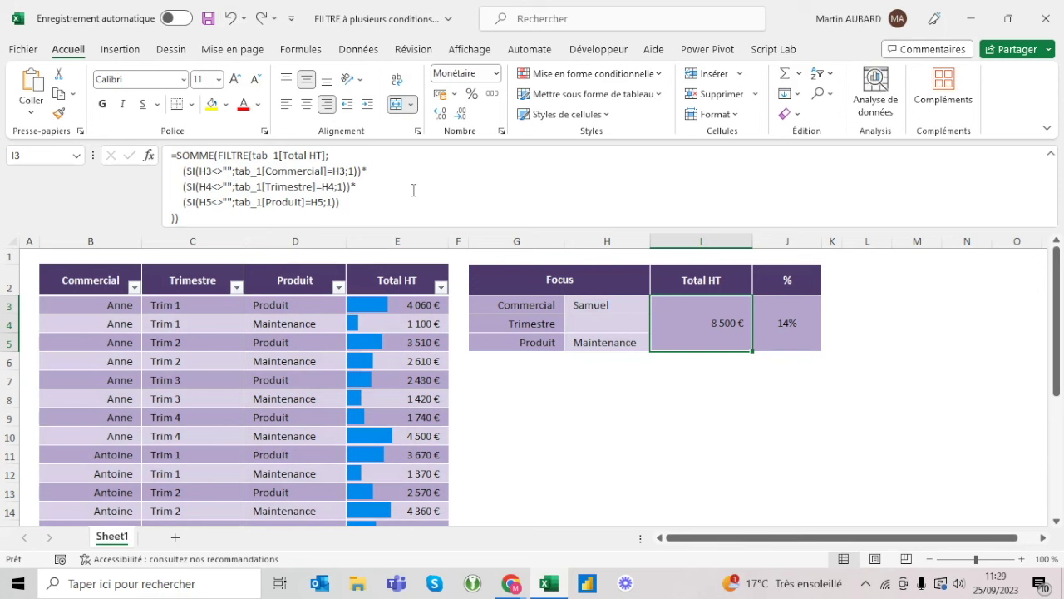
click(407, 162)
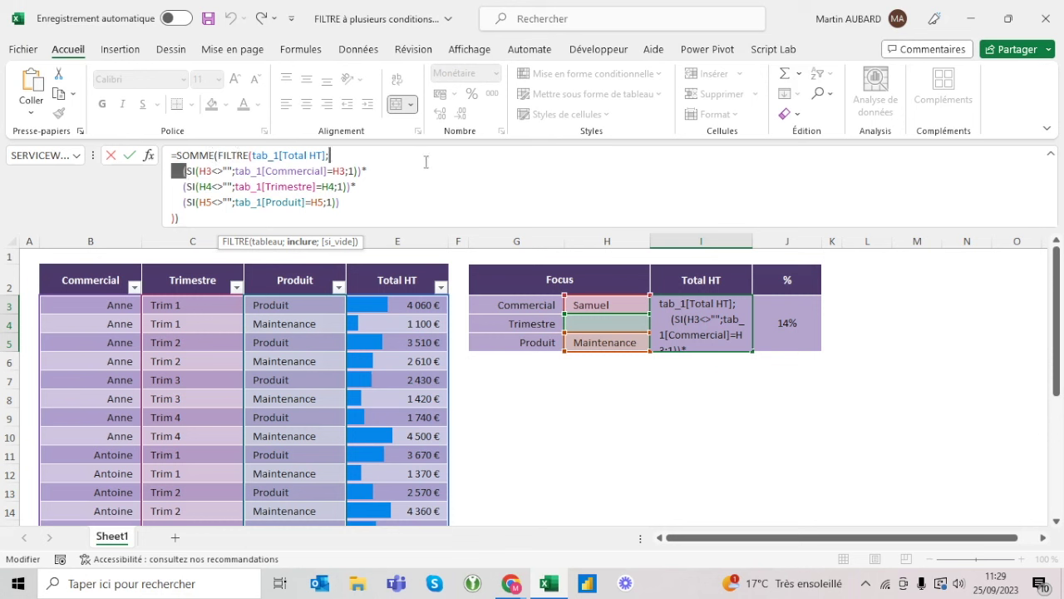
drag(185, 171, 423, 165)
click(341, 183)
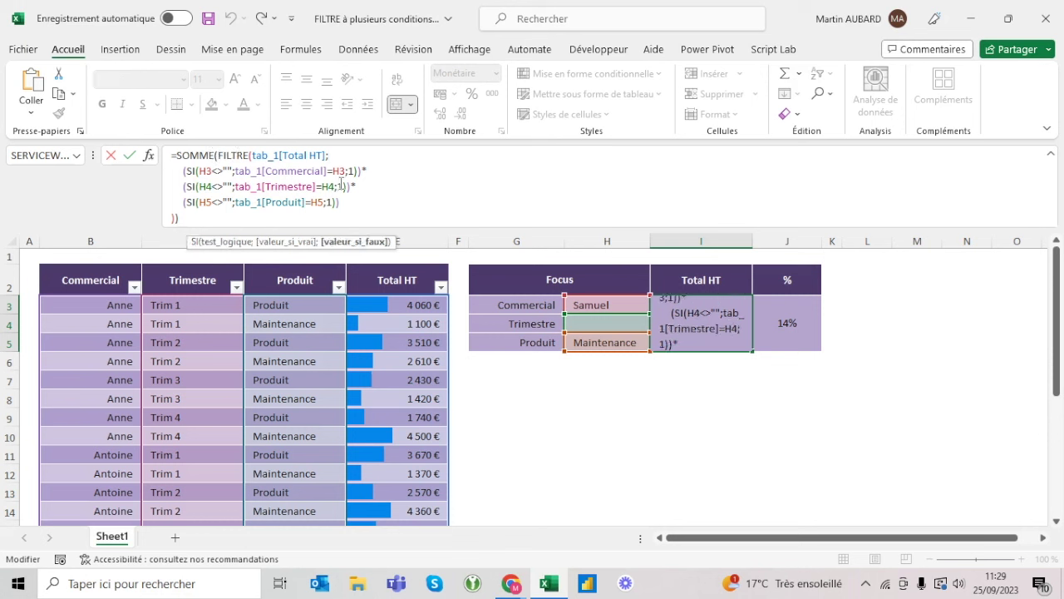
click(334, 202)
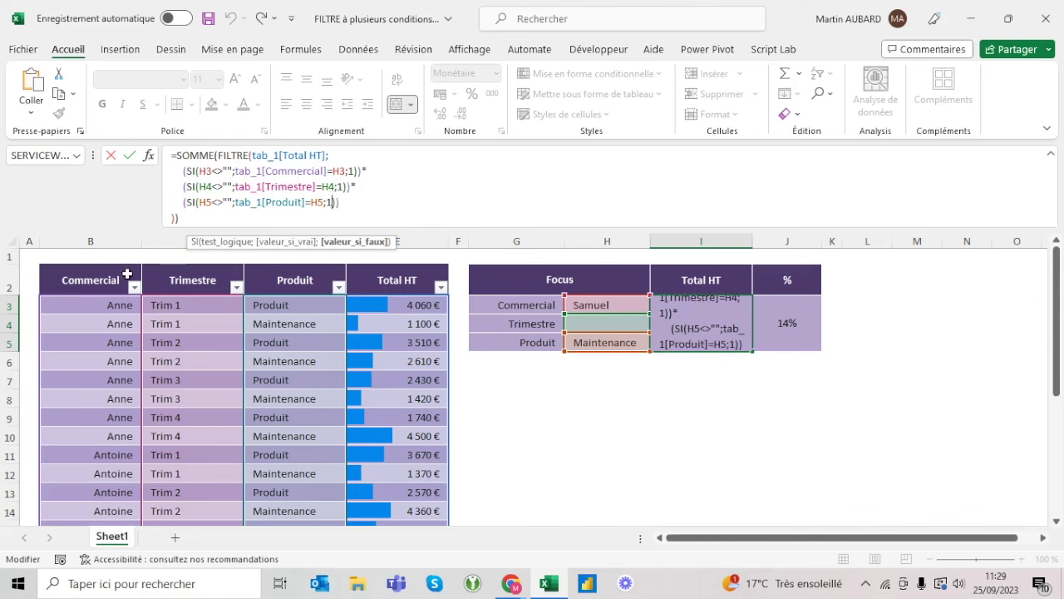
click(295, 168)
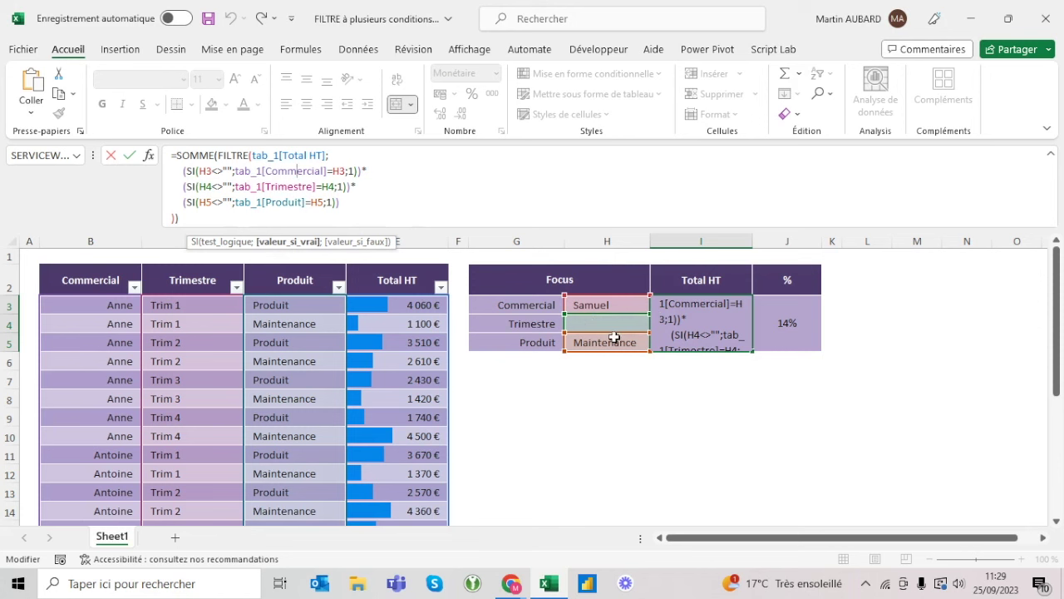
key(Return)
key(Up)
key(Left)
key(Down)
key(Down)
key(Down)
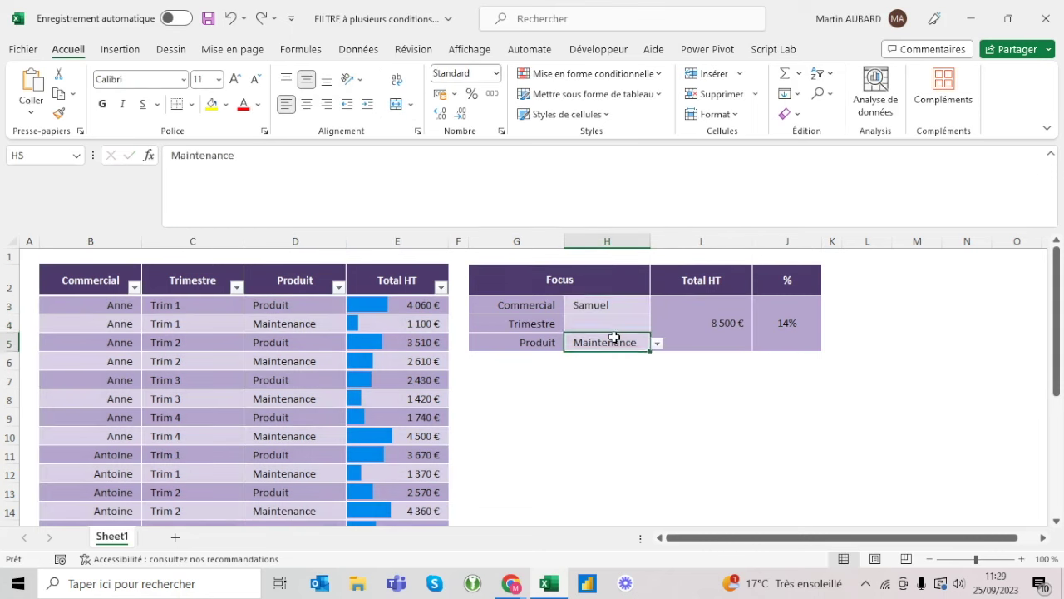
Step: Clear the Produit criterion and switch Commercial from Antoine to Anne, giving 21 370 € (35%)
key(Delete)
key(Up)
key(Up)
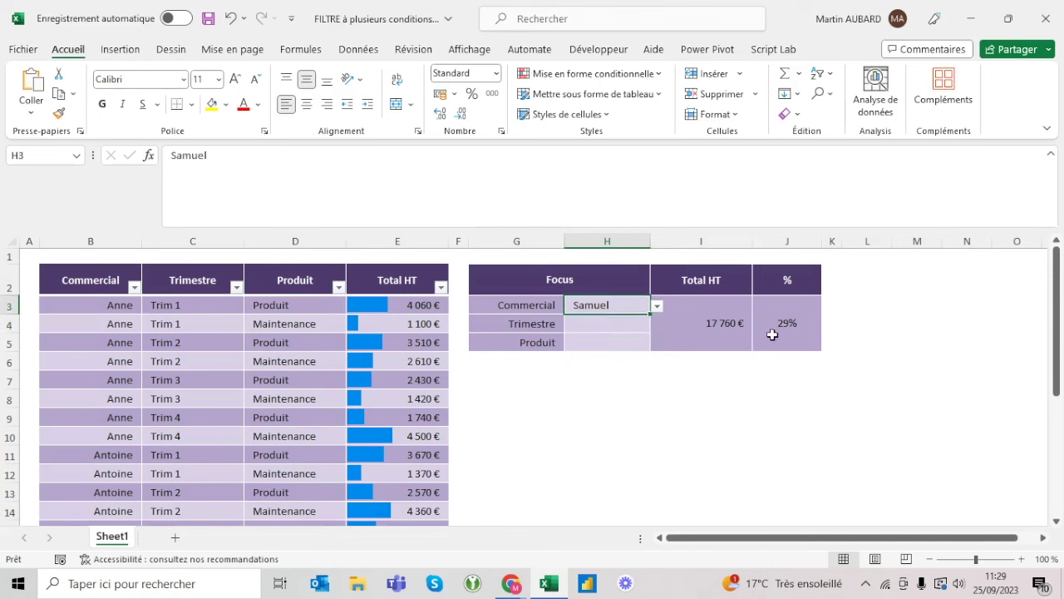
click(728, 323)
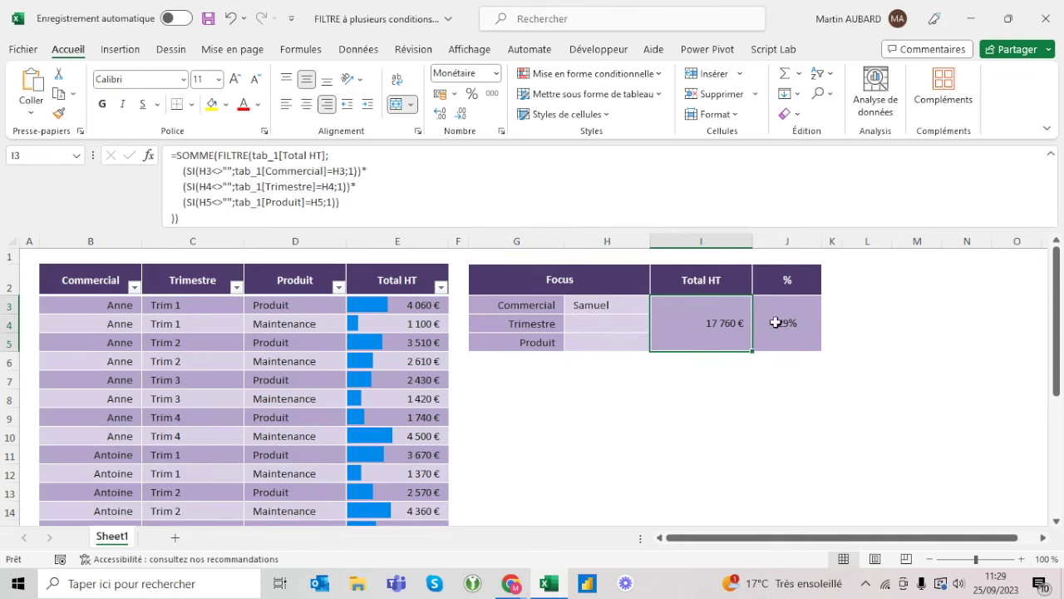
click(603, 307)
click(658, 306)
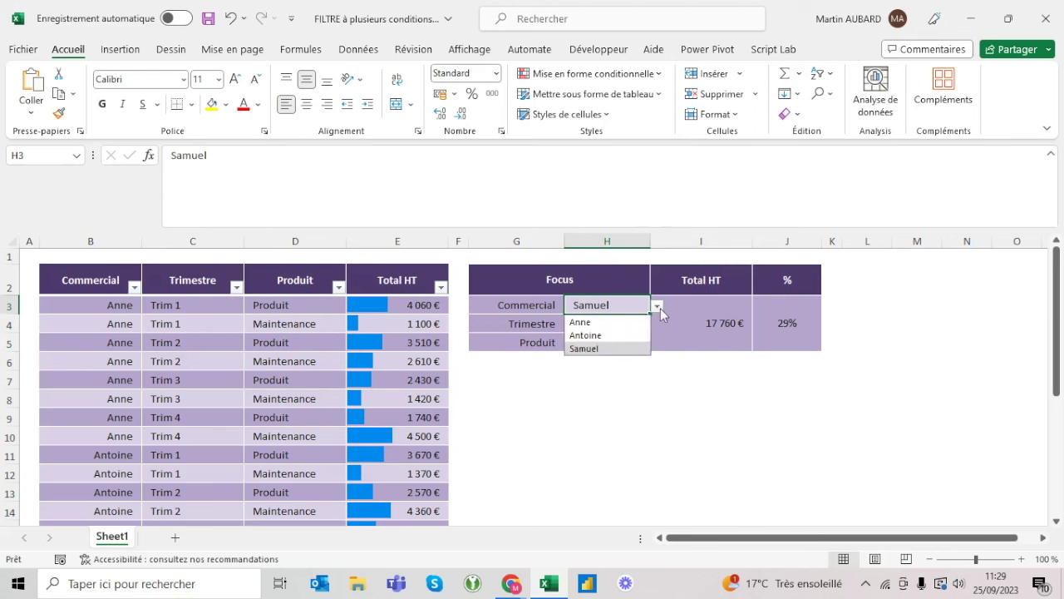
click(611, 337)
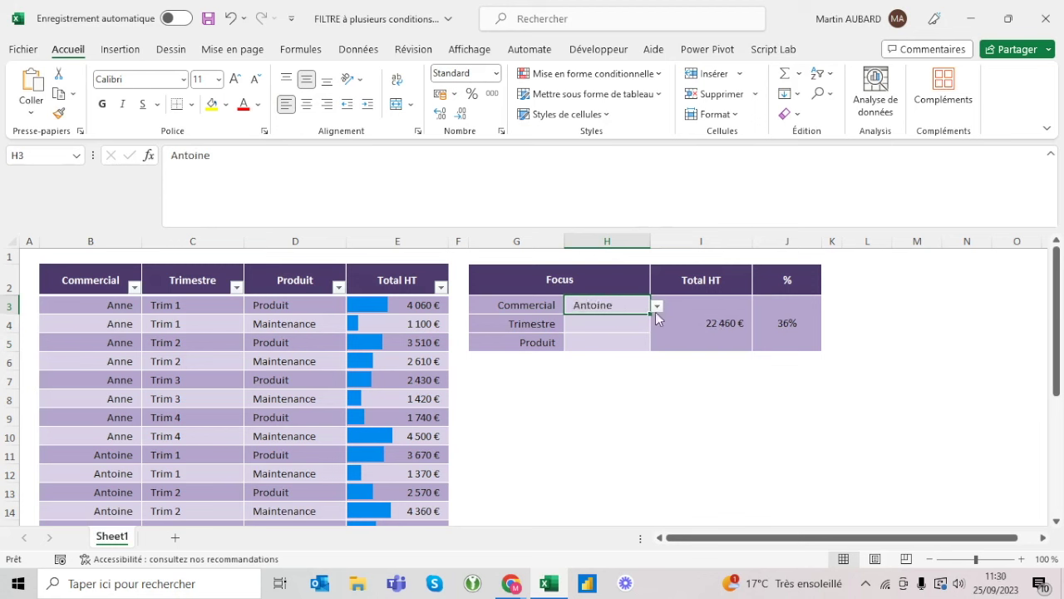
click(657, 306)
click(614, 323)
Step: Open I3's SOMME(FILTRE) formula in the formula bar to show its three SI-wrapped criteria
click(682, 316)
click(424, 172)
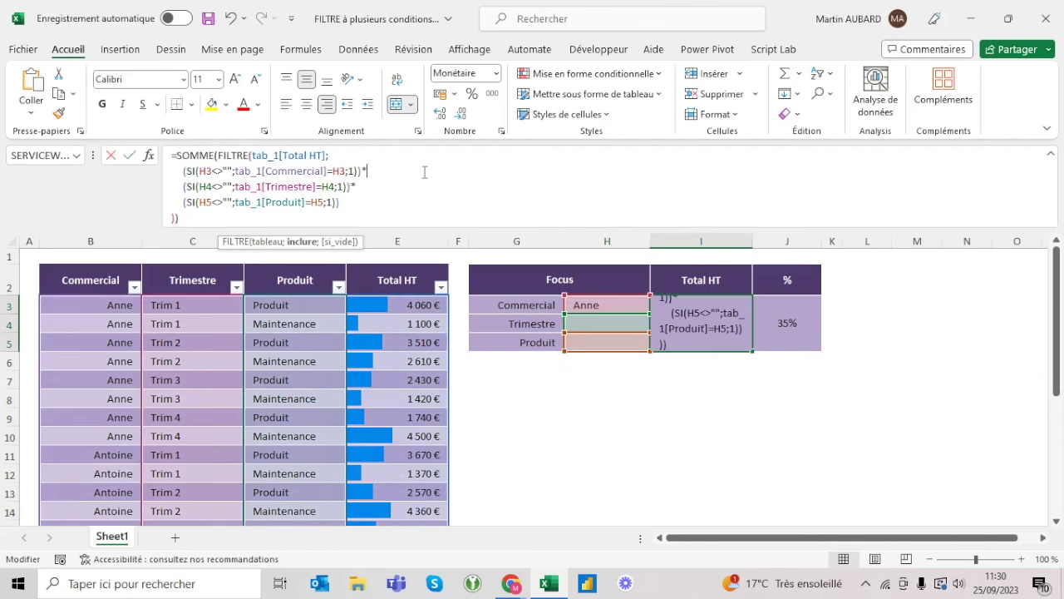